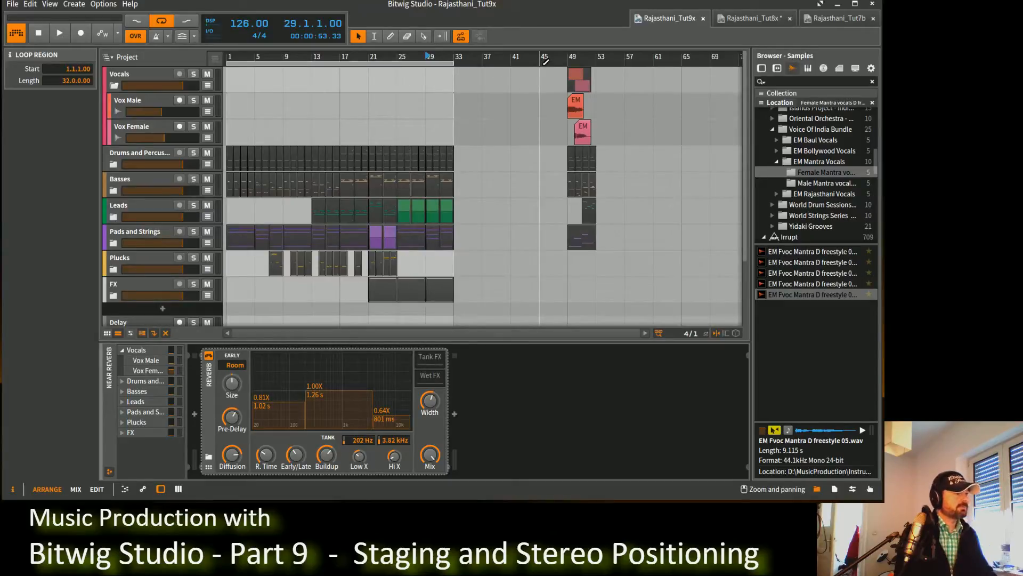
# Play the vocal ending from bar 49, then listen to the sections from bar 29 and bar 1.
pyautogui.click(569, 57)
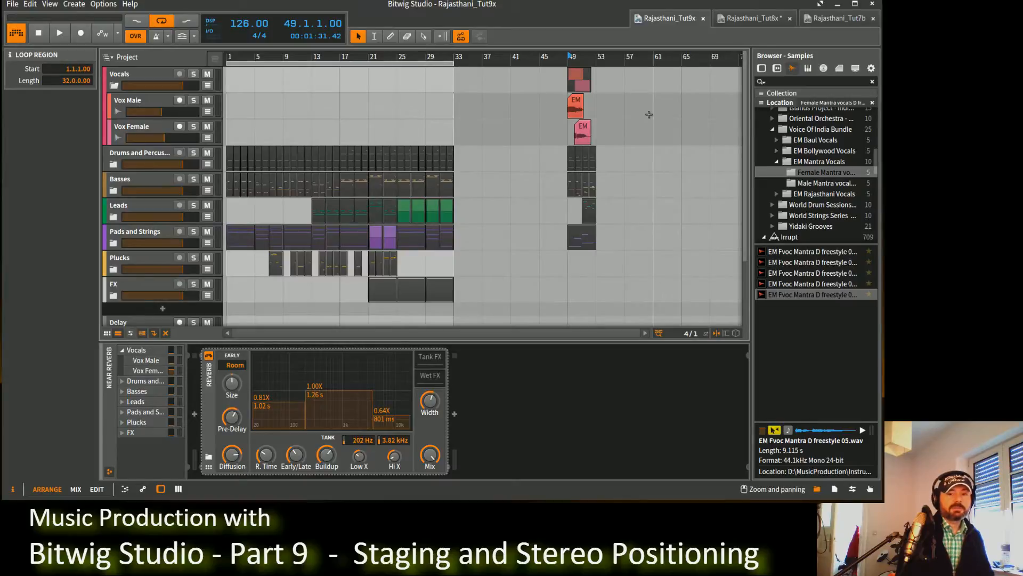
pyautogui.press('space')
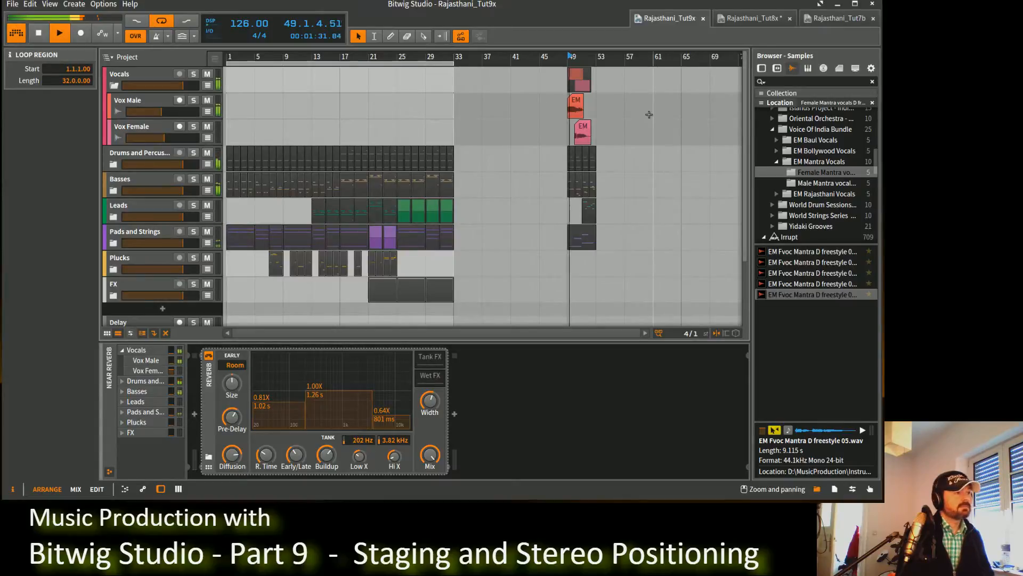
pyautogui.click(435, 59)
pyautogui.press('space')
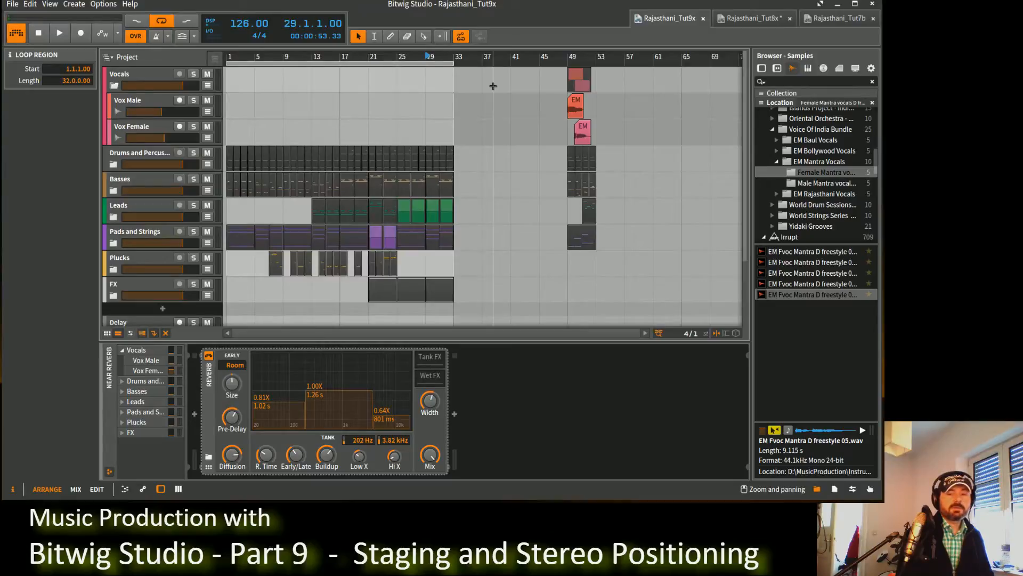
pyautogui.press('space')
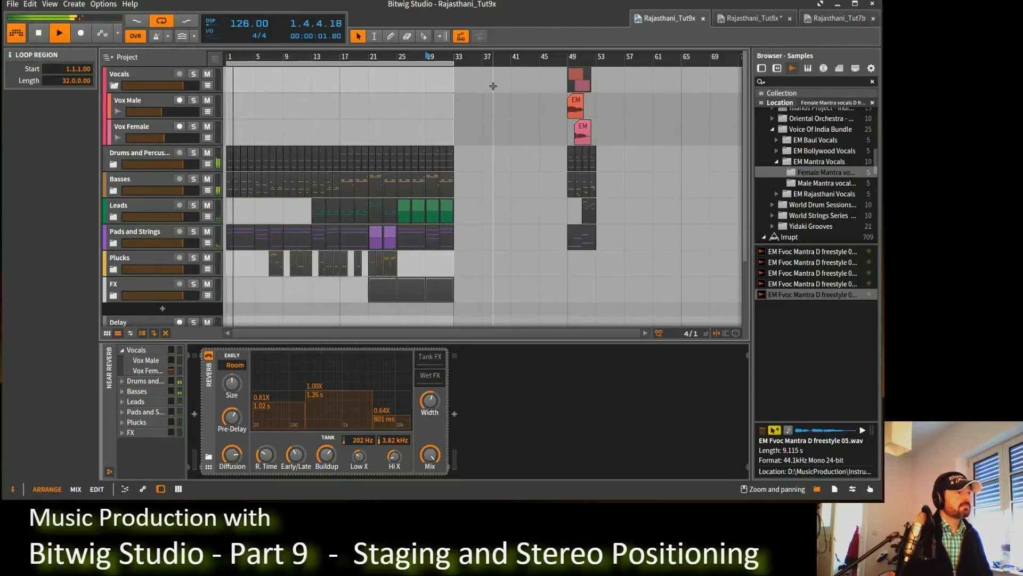
pyautogui.press('space')
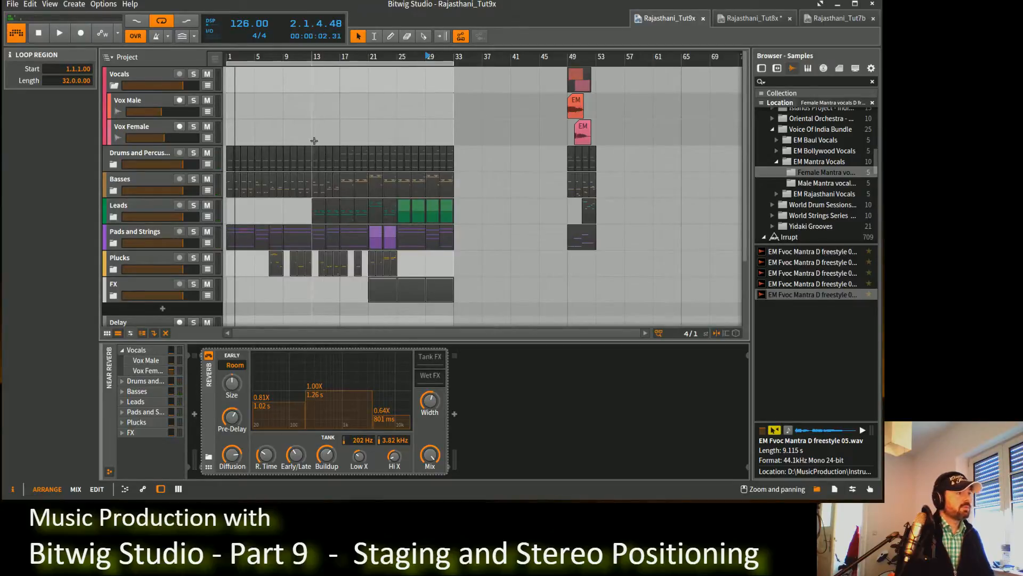
# Copy the clips of bars 1 to 16 on all tracks to bar 33 and extend the loop region to 52 bars.
pyautogui.moveTo(336, 128); pyautogui.dragTo(226, 293)
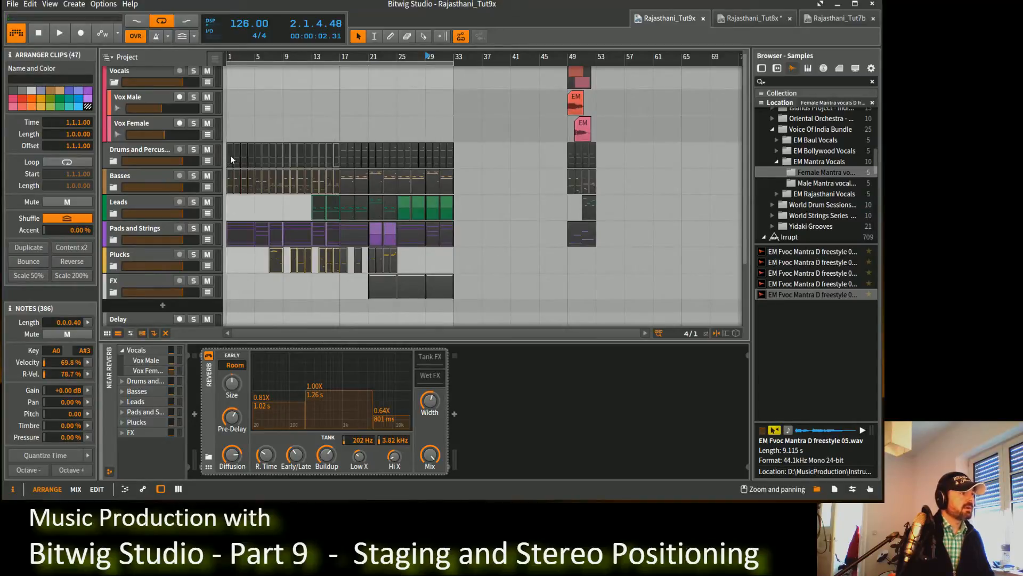
pyautogui.moveTo(230, 155); pyautogui.dragTo(458, 156)
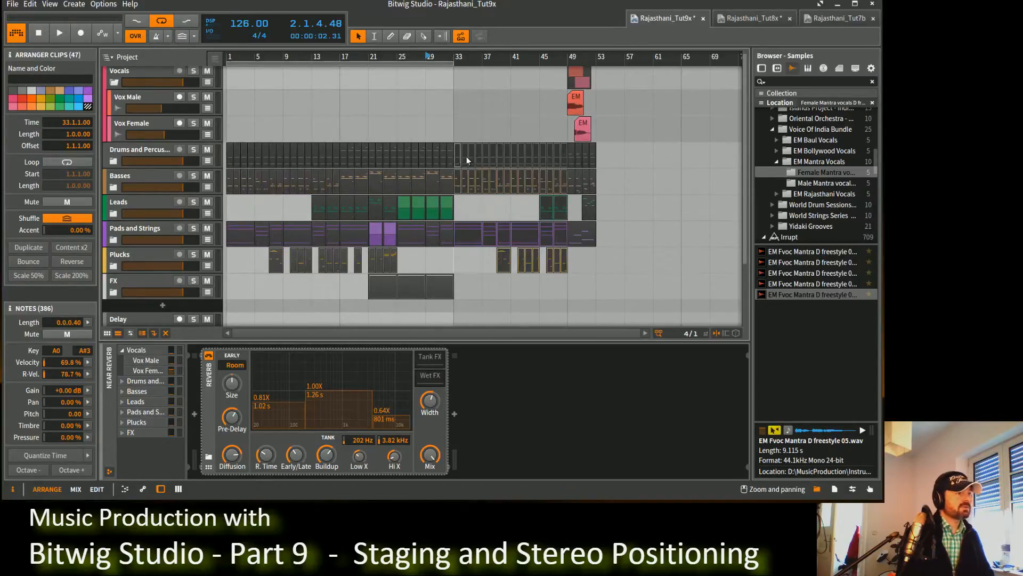
pyautogui.click(576, 57)
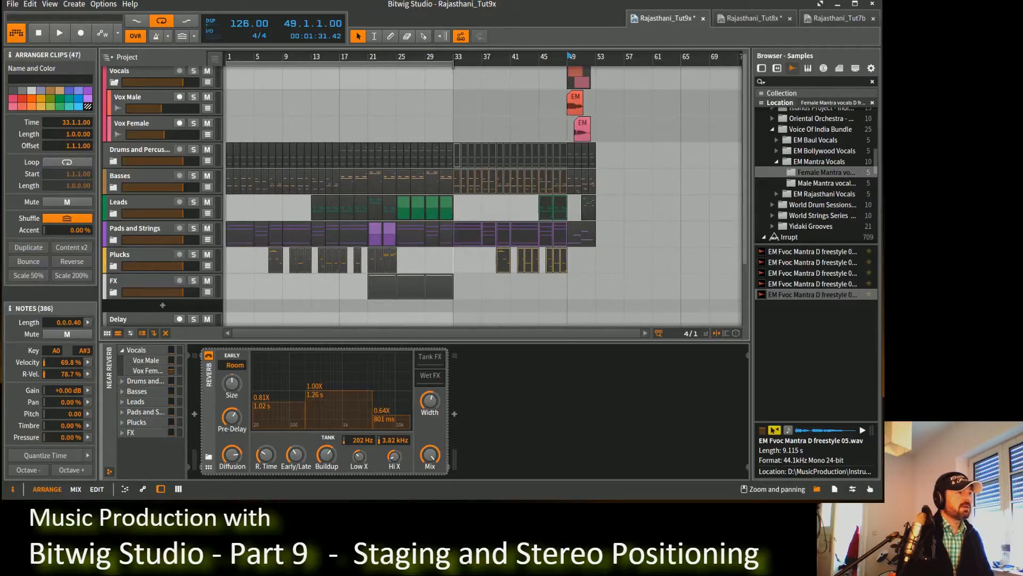
pyautogui.moveTo(452, 64); pyautogui.dragTo(595, 64)
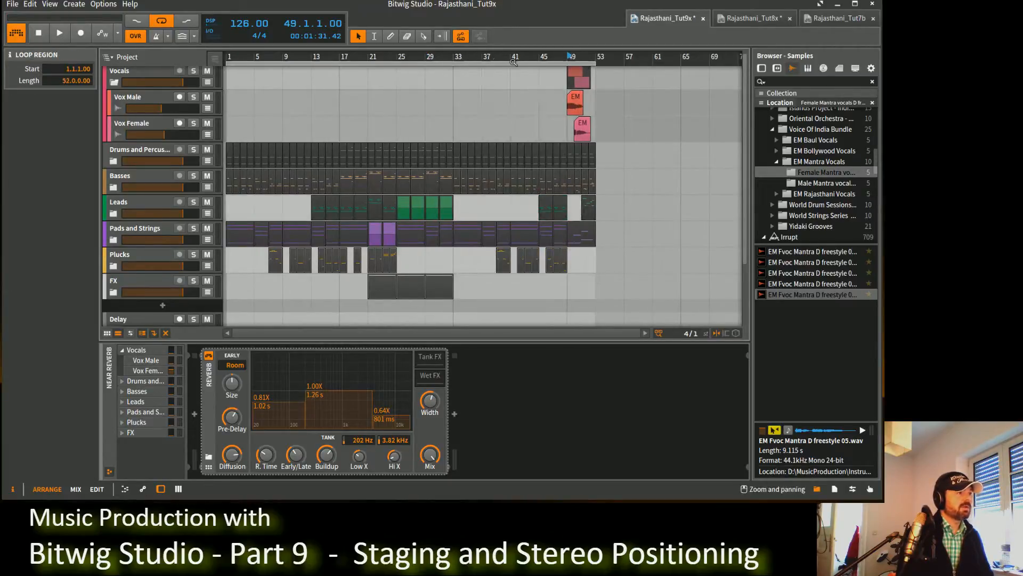
# Play from just before bar 31 to check the transition into the copied section at bar 33.
pyautogui.click(441, 56)
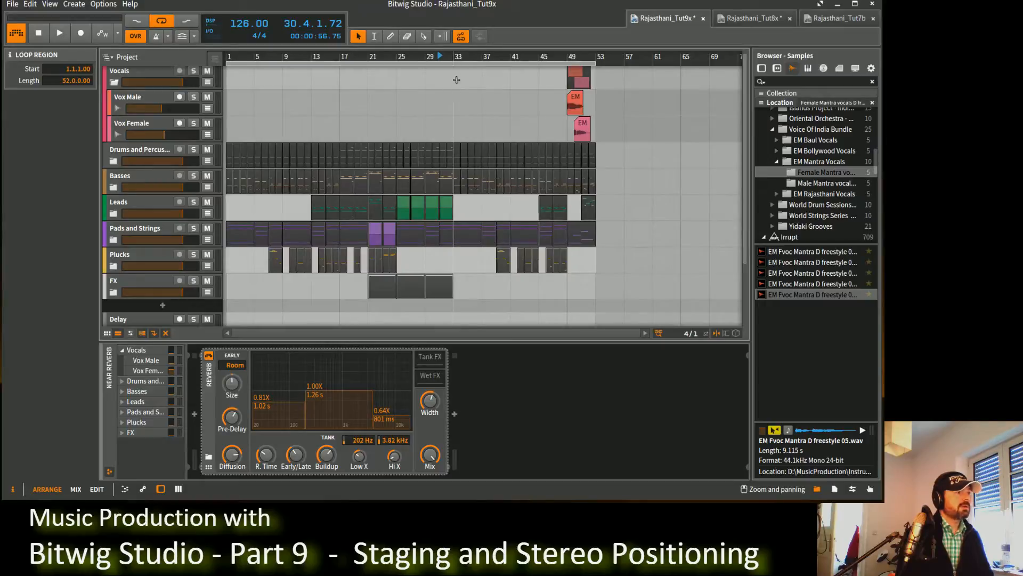
pyautogui.press('space')
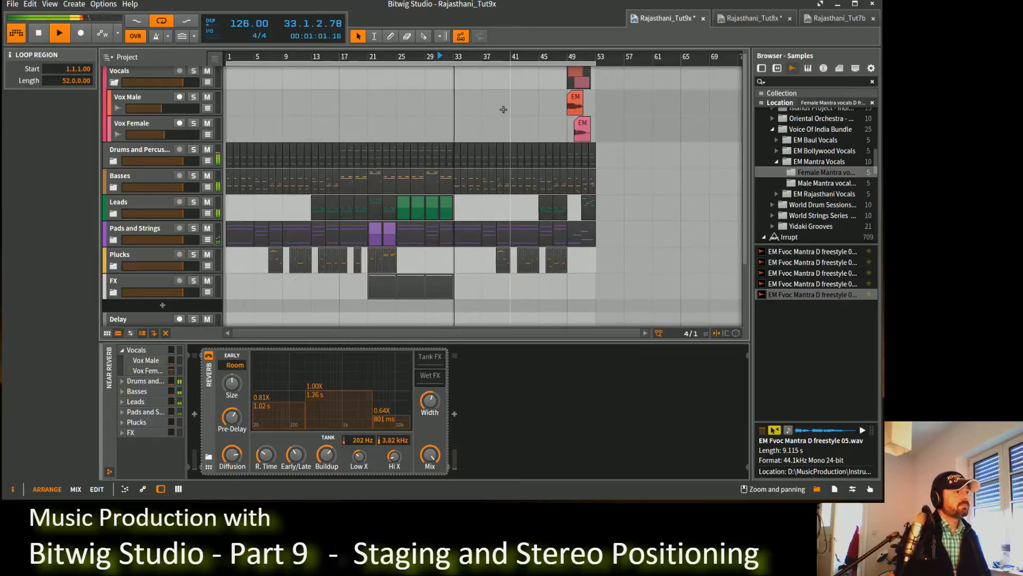
pyautogui.press('space')
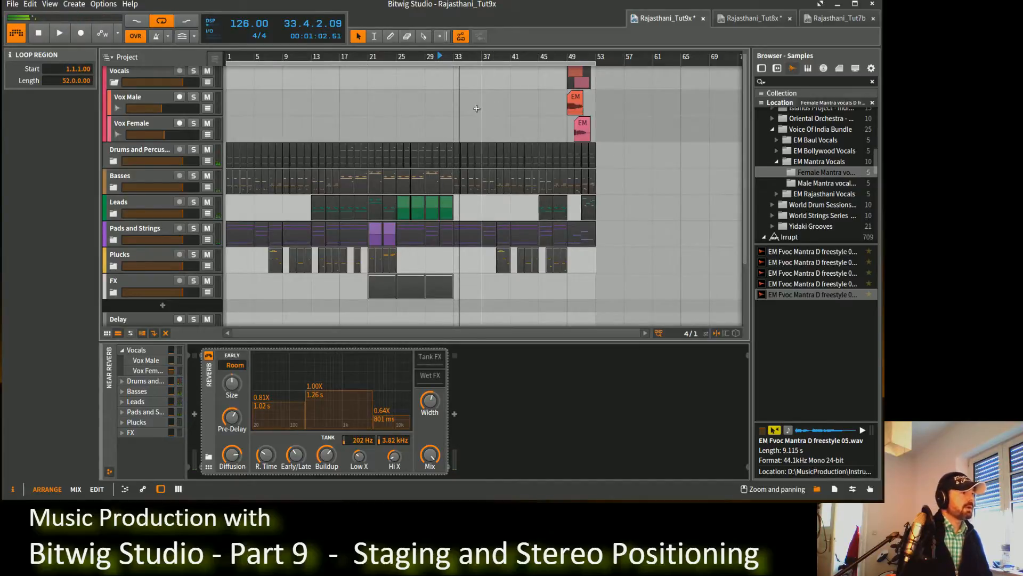
# Switch to the Rajasthani_Tut7b project and activate its audio engine.
pyautogui.click(453, 125)
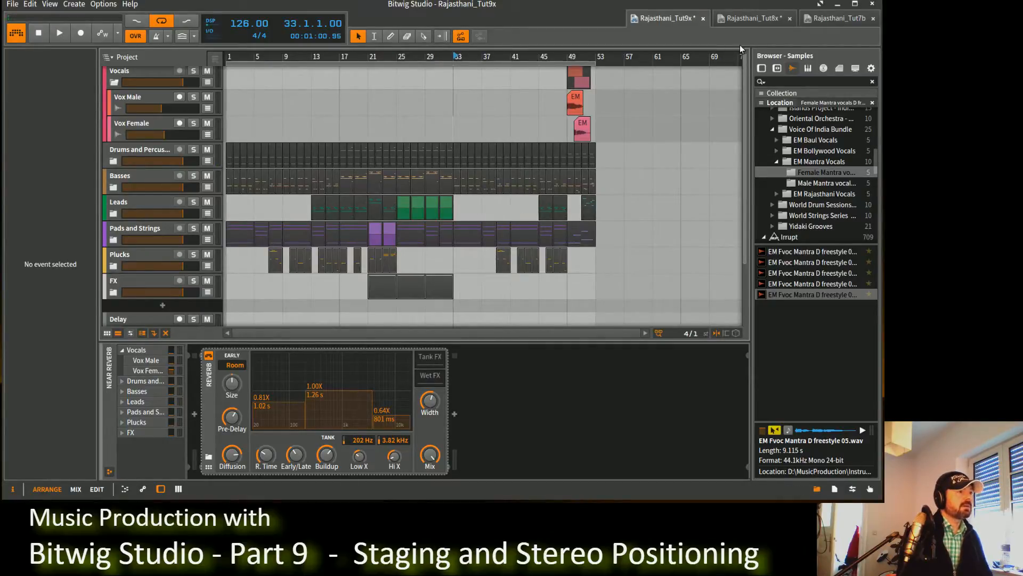
pyautogui.click(823, 20)
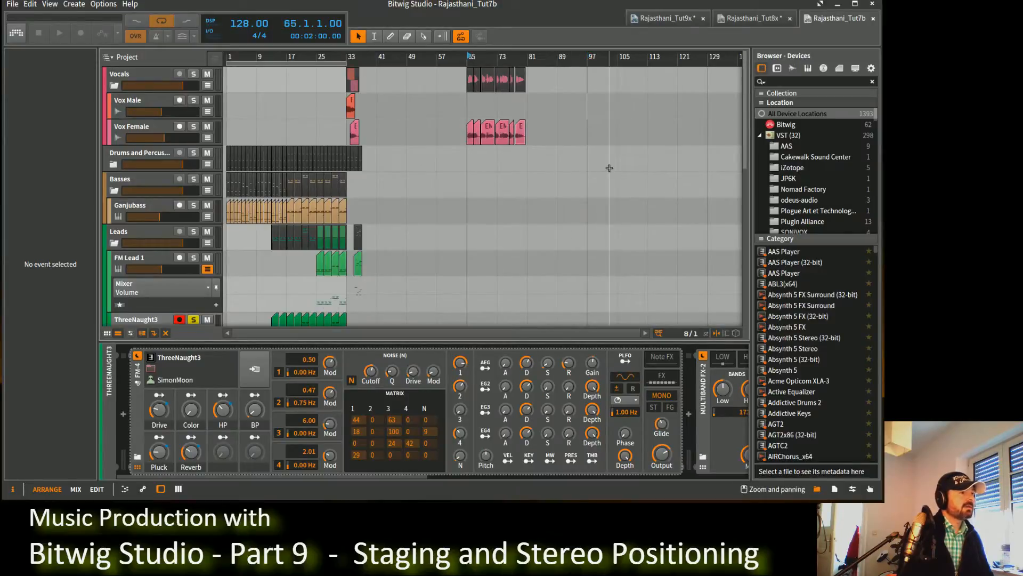
pyautogui.click(16, 33)
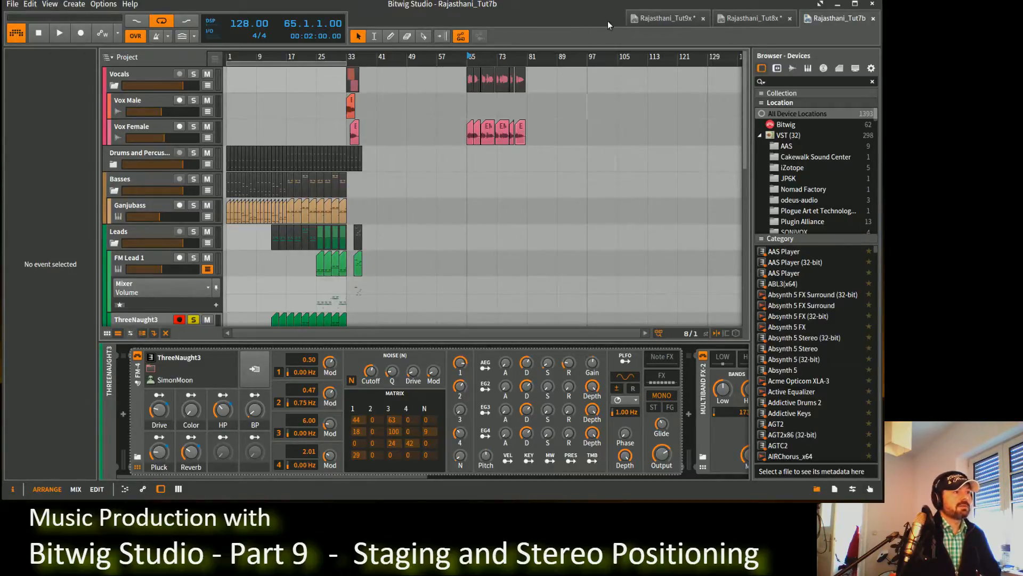
pyautogui.click(723, 22)
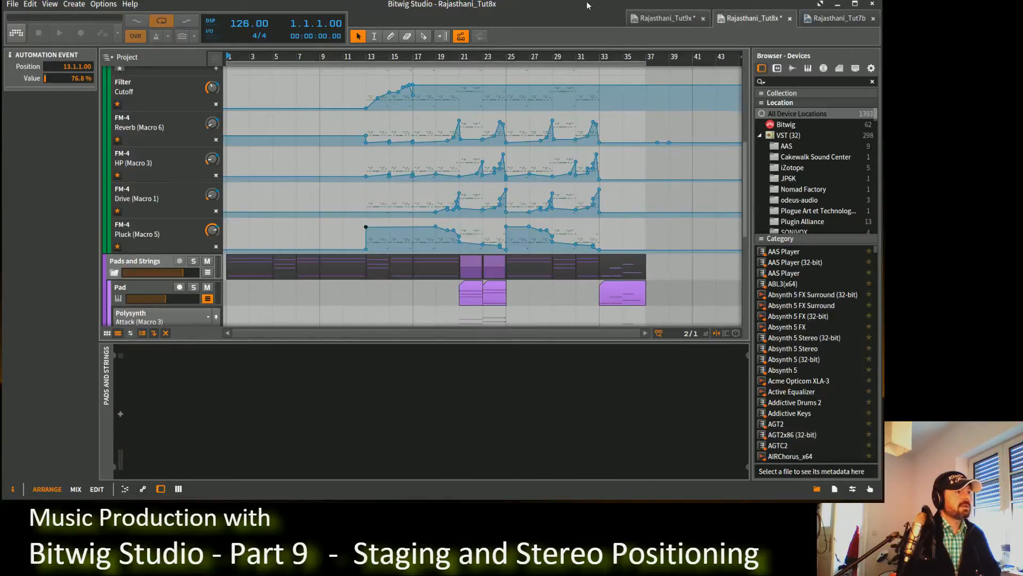
pyautogui.click(662, 20)
pyautogui.click(839, 19)
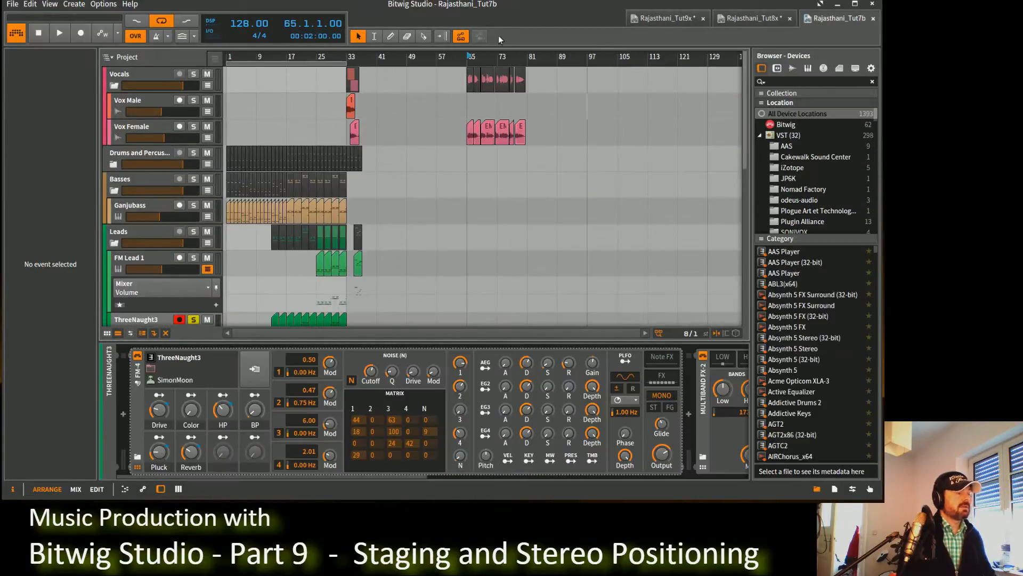
# Listen to the Vox Female clips from bar 65, with the ThreeNaught3 solo turned off.
pyautogui.press('space')
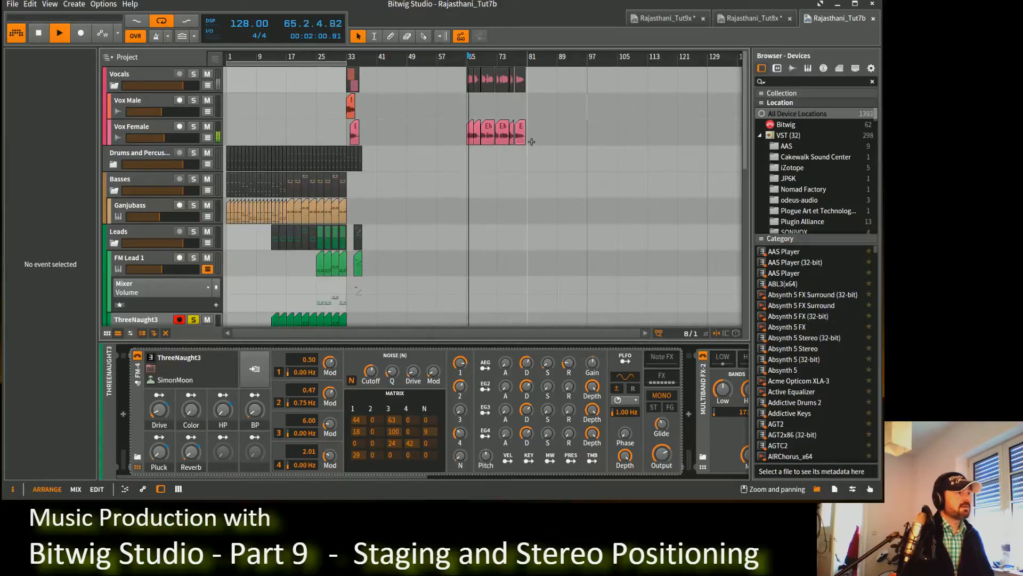
pyautogui.press('space')
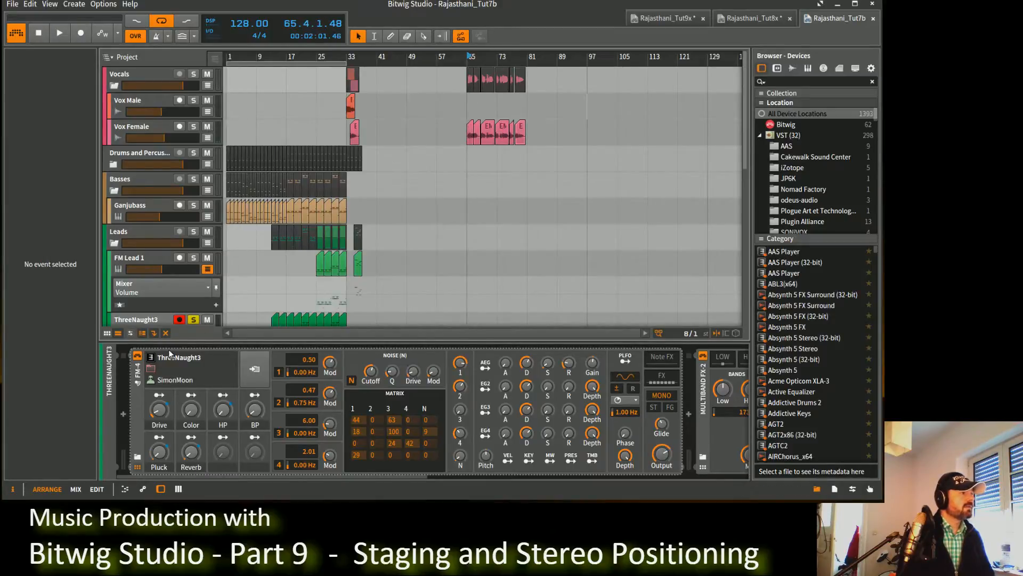
pyautogui.press('space')
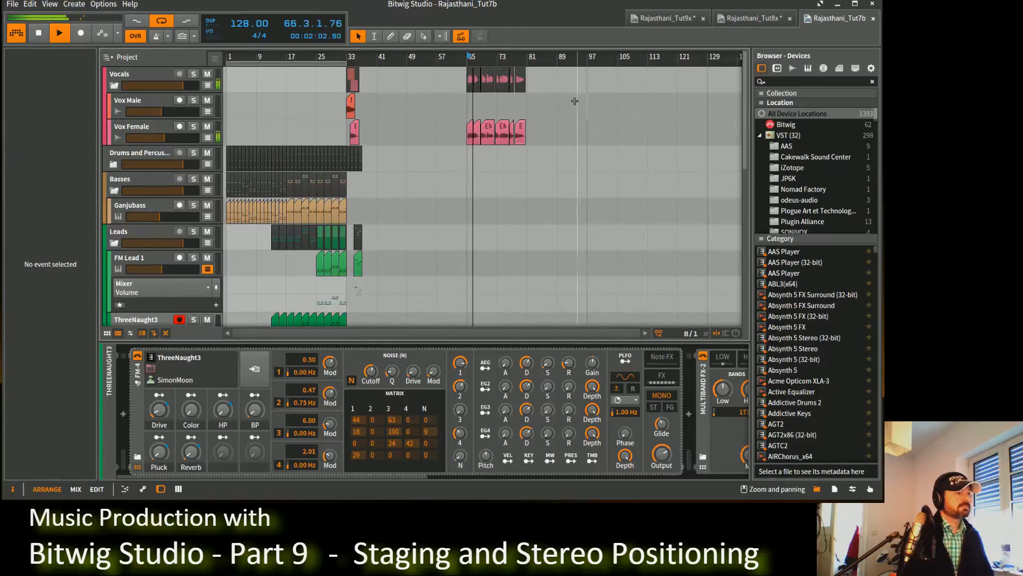
pyautogui.press('space')
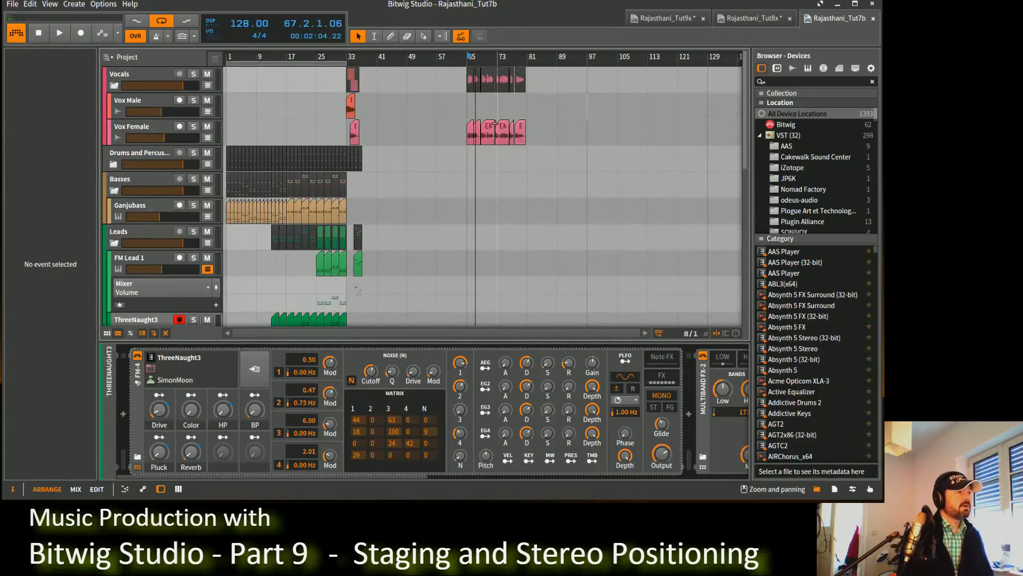
# Copy the six Vox Female clips at bar 65 into the Rajasthani_Tut9x project's Vox Female track at bar 33.
pyautogui.moveTo(532, 120); pyautogui.dragTo(471, 150)
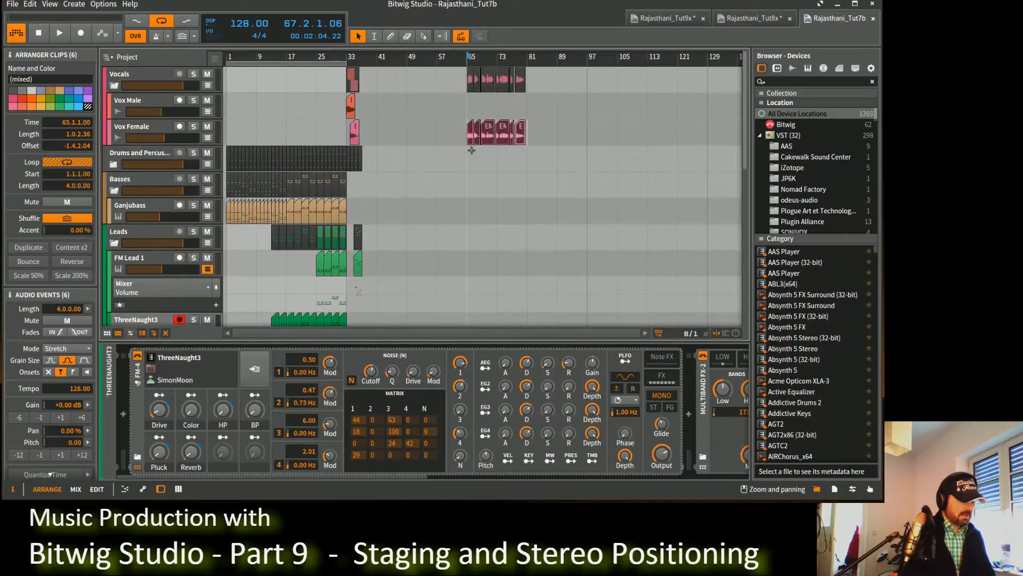
pyautogui.click(687, 19)
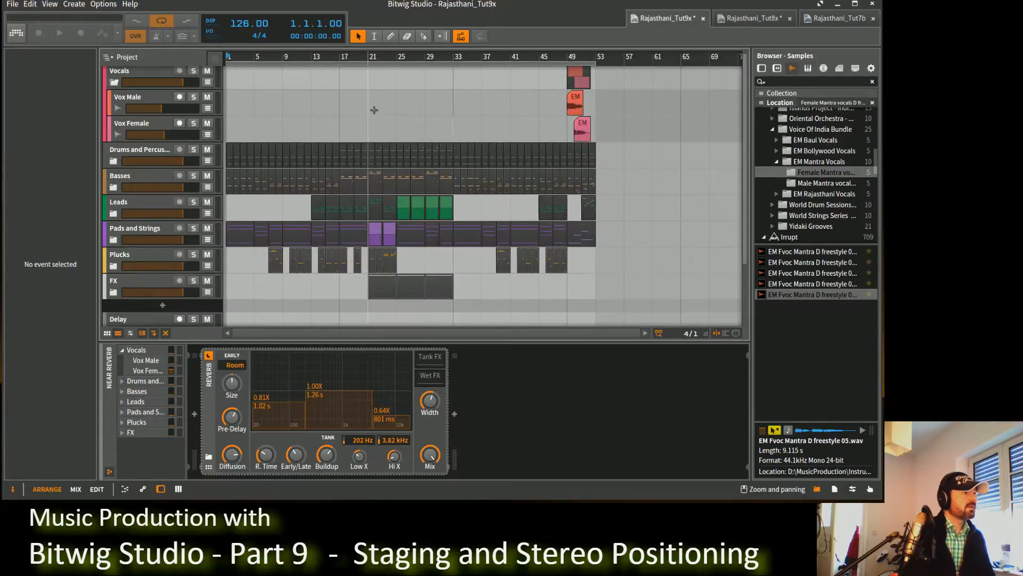
pyautogui.moveTo(375, 108)
pyautogui.mouseDown()
pyautogui.moveTo(375, 123)
pyautogui.moveTo(375, 100)
pyautogui.mouseUp()
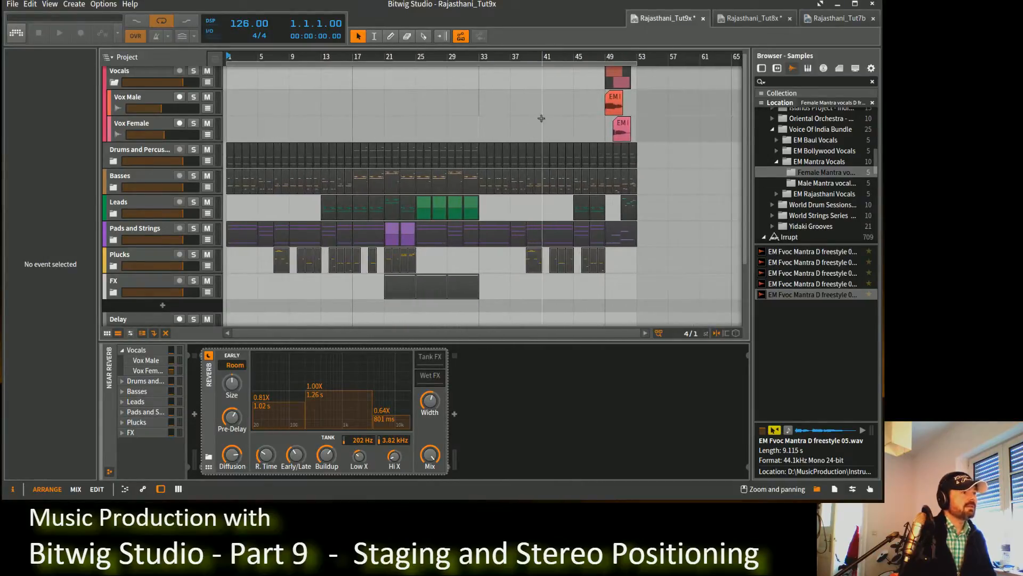
pyautogui.click(480, 126)
pyautogui.hotkey('ctrl', 'v')
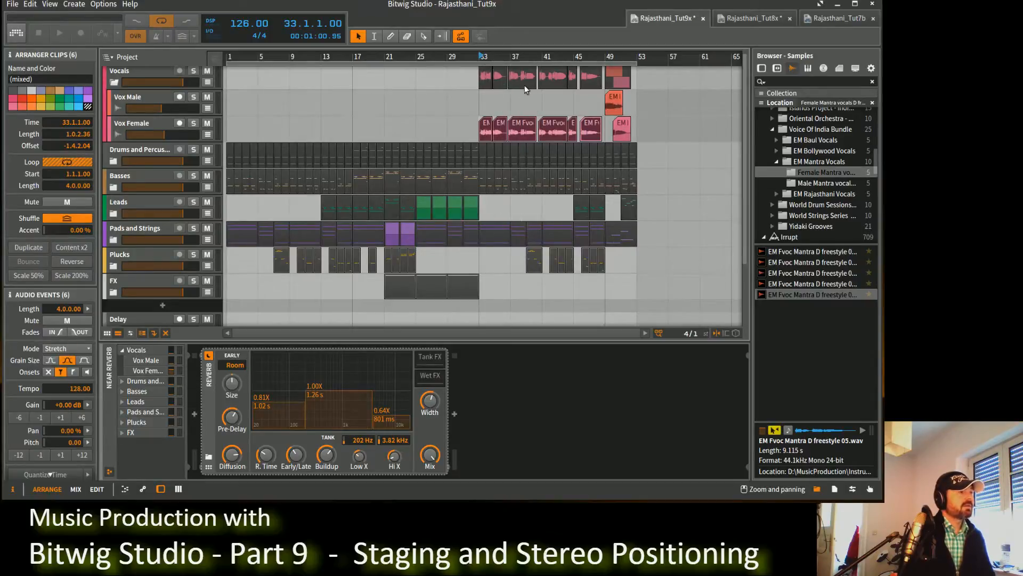
# Activate the audio engine for Rajasthani_Tut9x and play the arrangement from bar 29 through the vocal section.
pyautogui.click(454, 56)
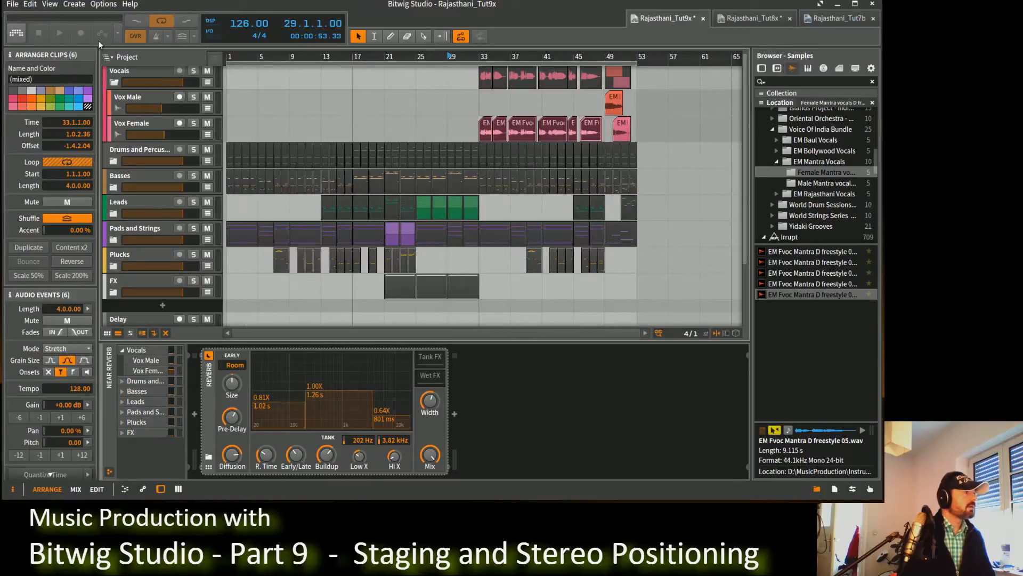
pyautogui.click(17, 37)
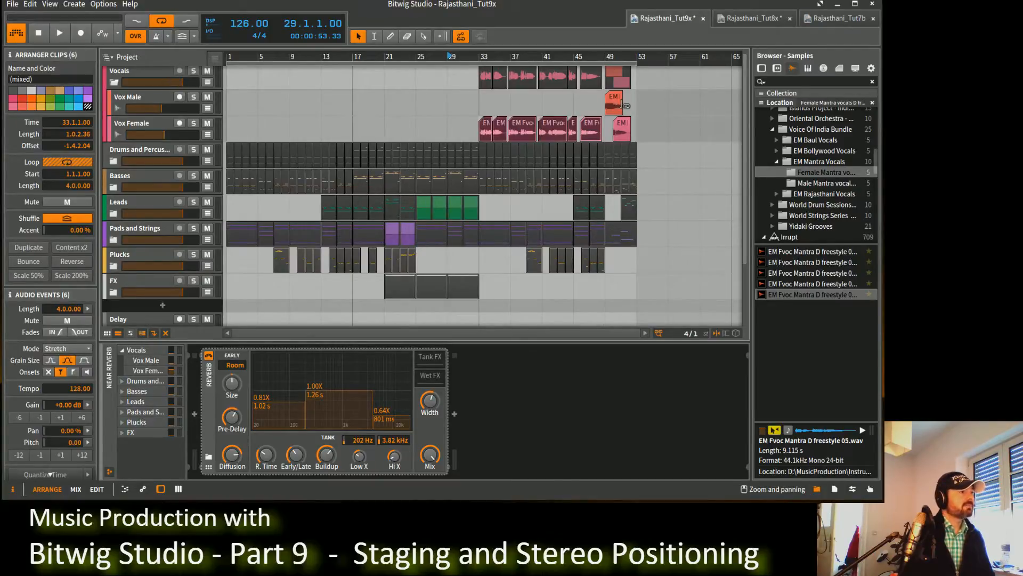
pyautogui.press('space')
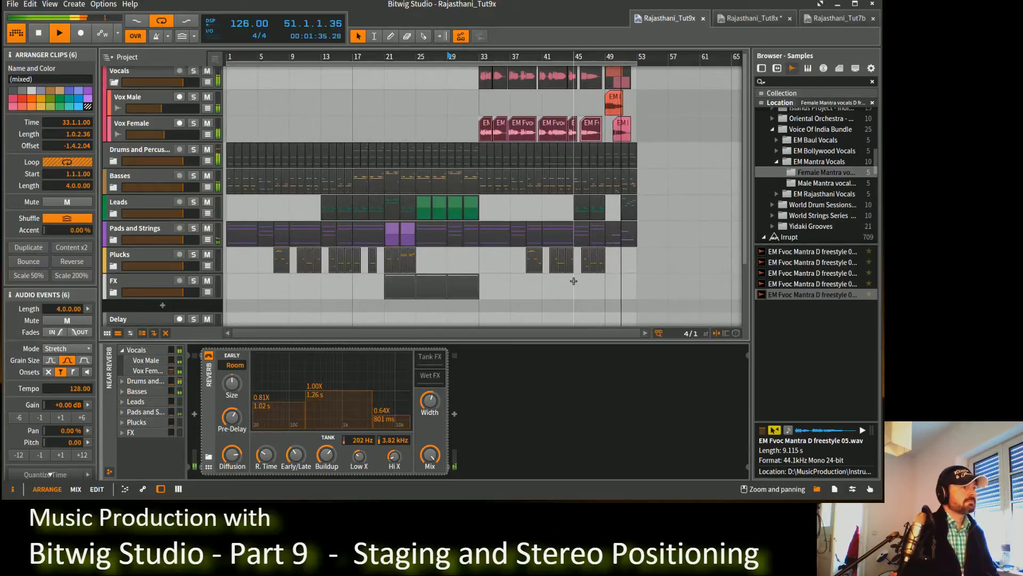
pyautogui.press('space')
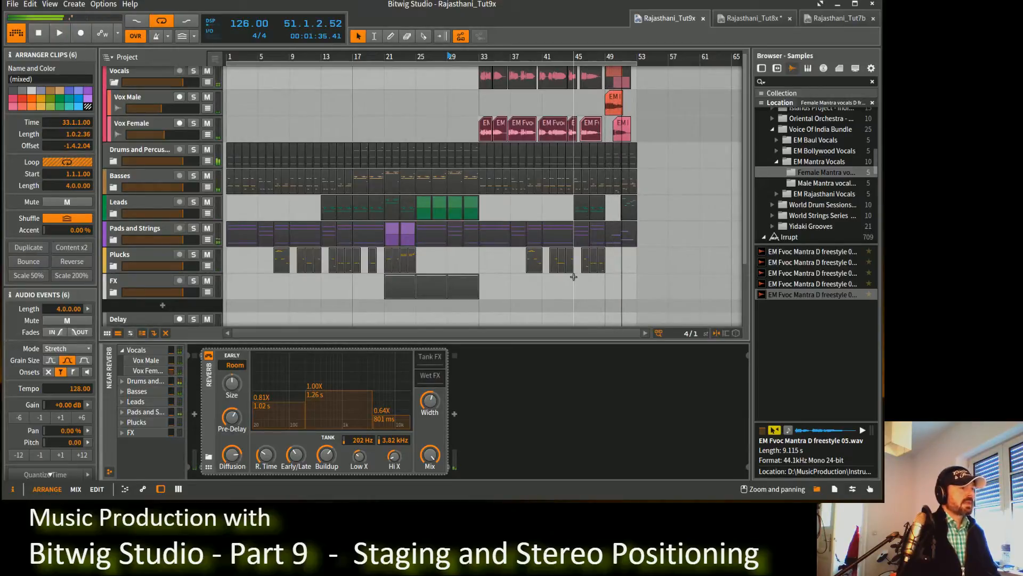
# Solo the Vocals group, play it from bar 49, and move the play start position to bar 33.
pyautogui.click(480, 57)
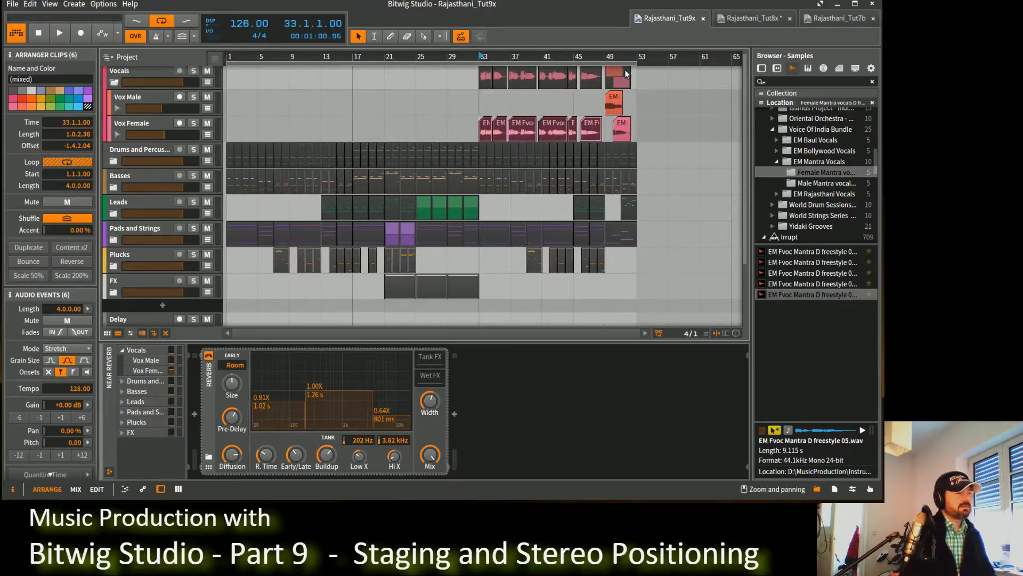
pyautogui.click(610, 71)
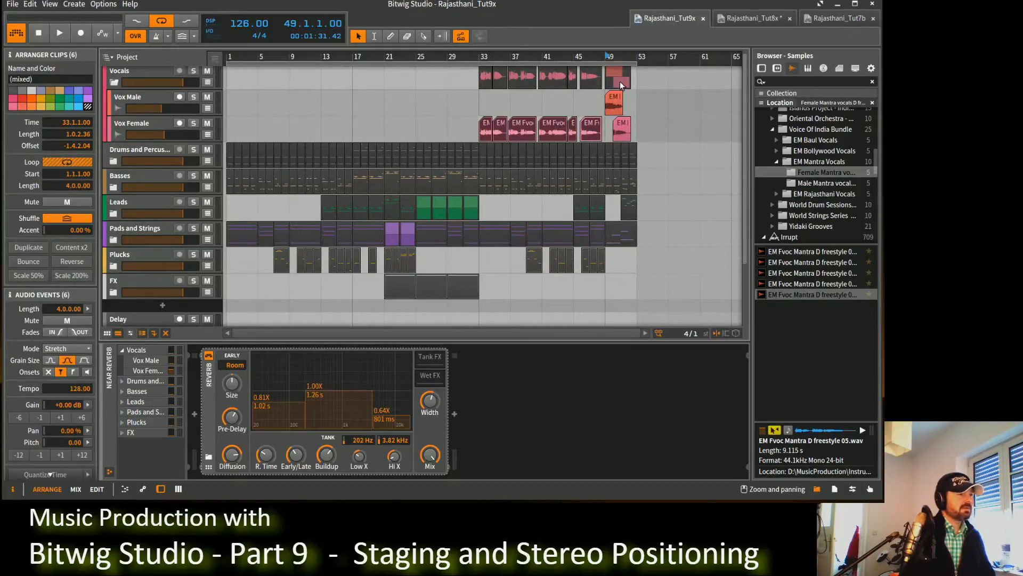
pyautogui.click(193, 70)
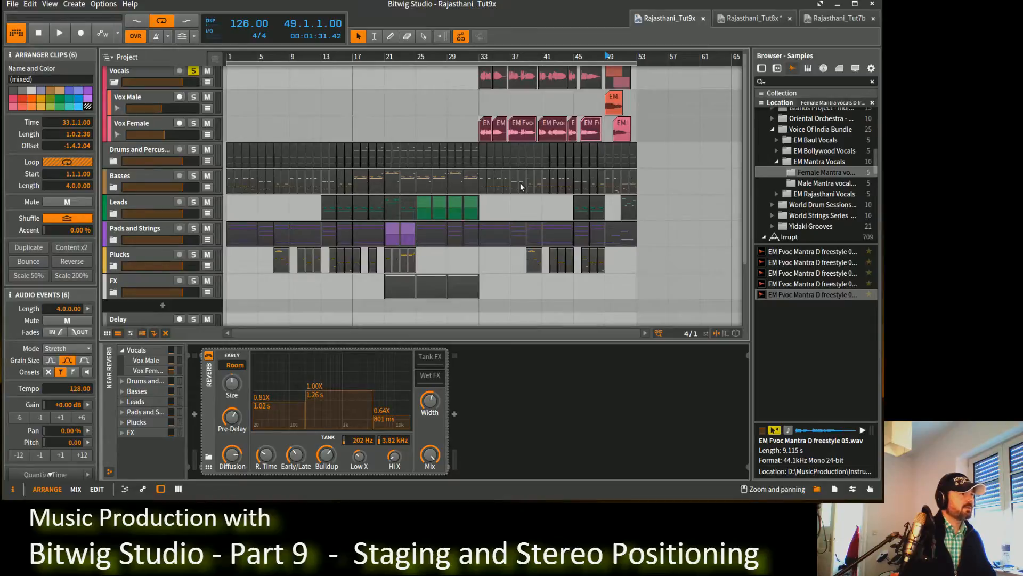
pyautogui.press('space')
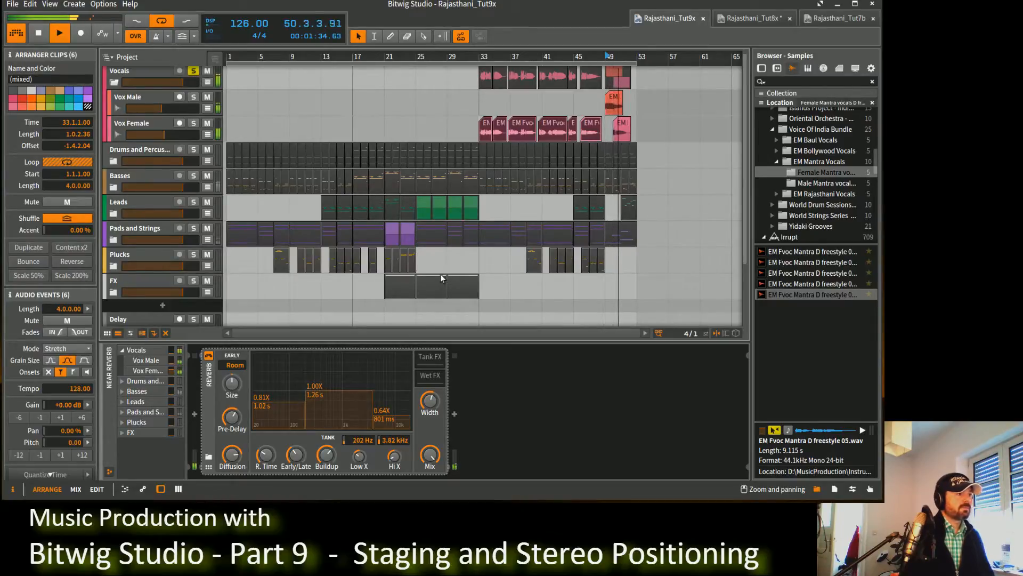
pyautogui.press('space')
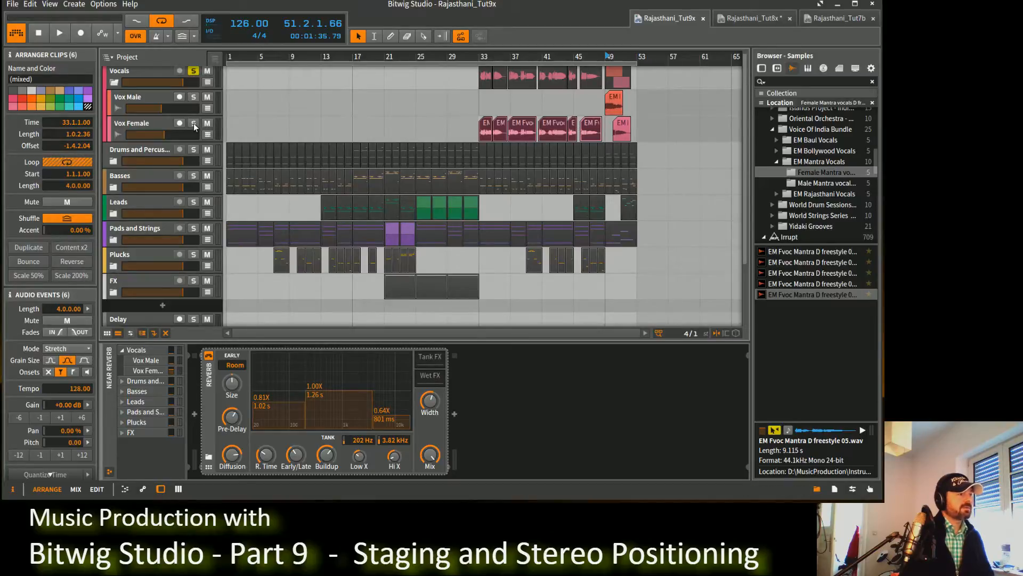
pyautogui.click(482, 63)
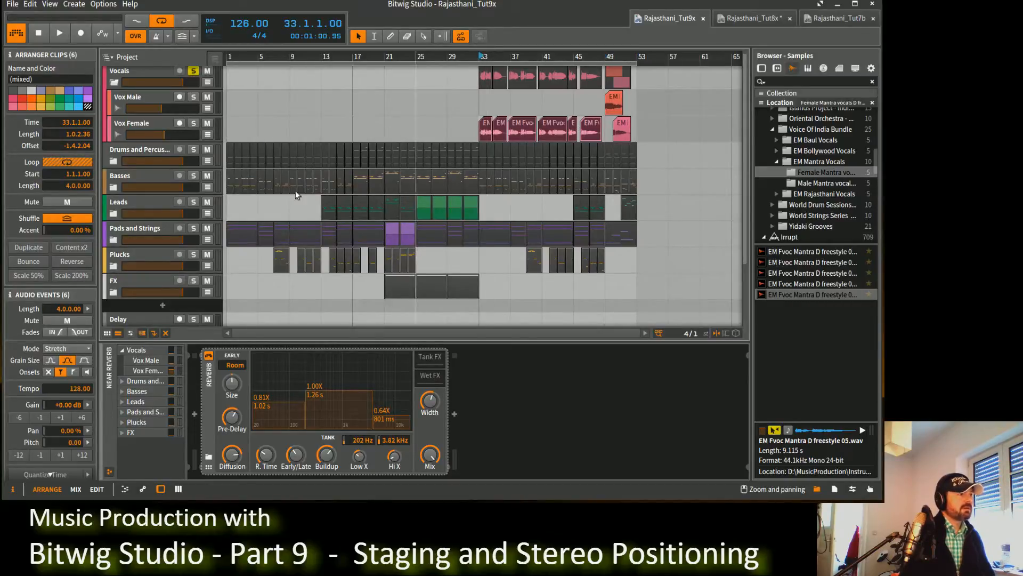
# Solo the Vox Female track and play its clips from bar 33.
pyautogui.click(193, 124)
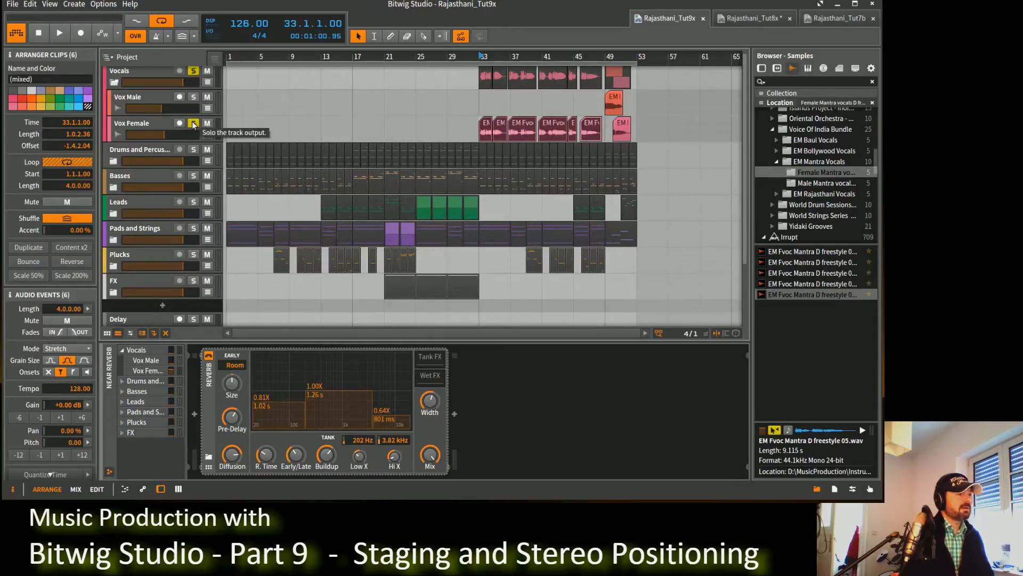
pyautogui.press('space')
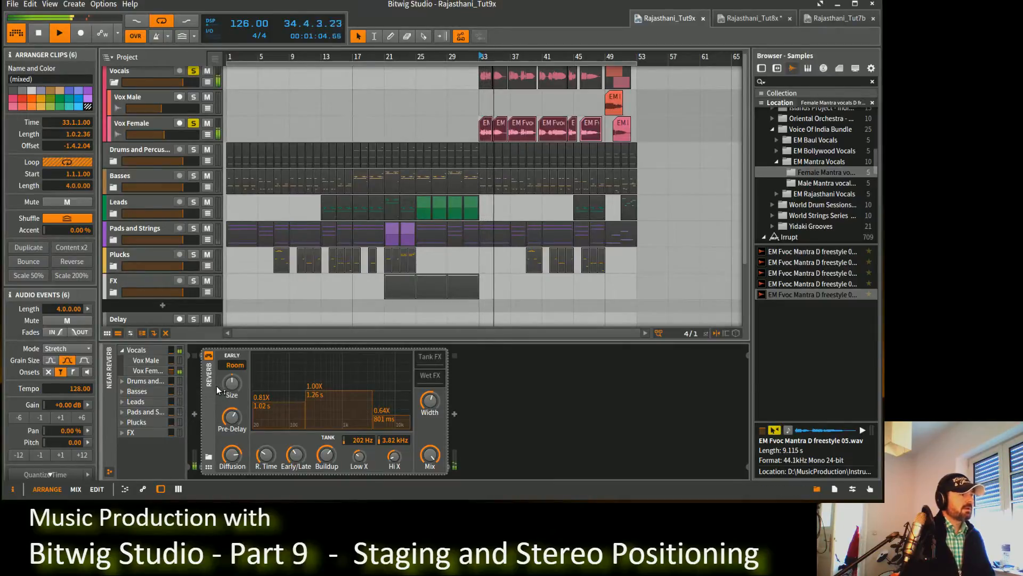
pyautogui.press('space')
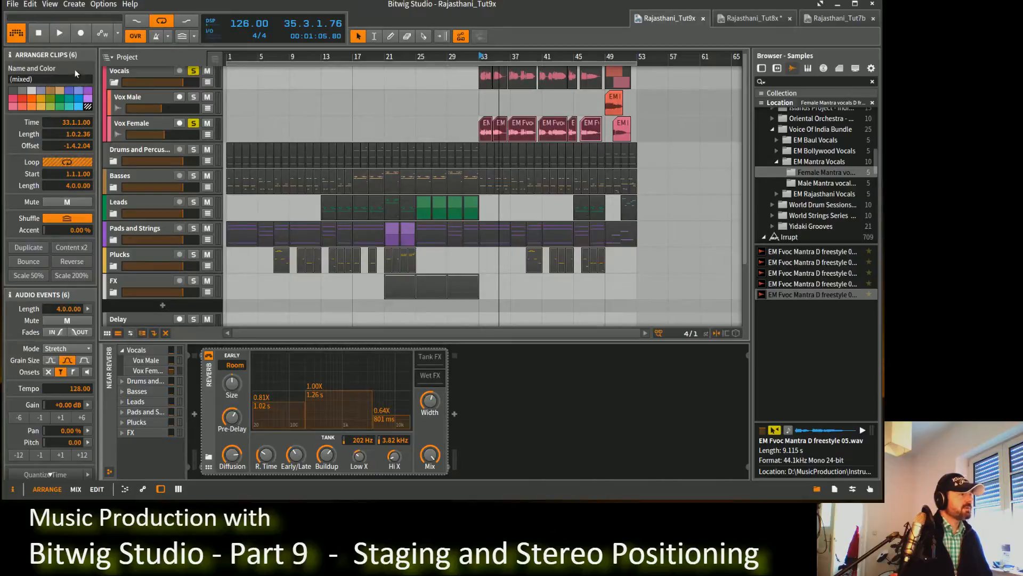
# Select the Near Reverb effect track and slightly raise Vox Female's send to it while playing from bar 33.
pyautogui.scroll(-3, 144, 248)
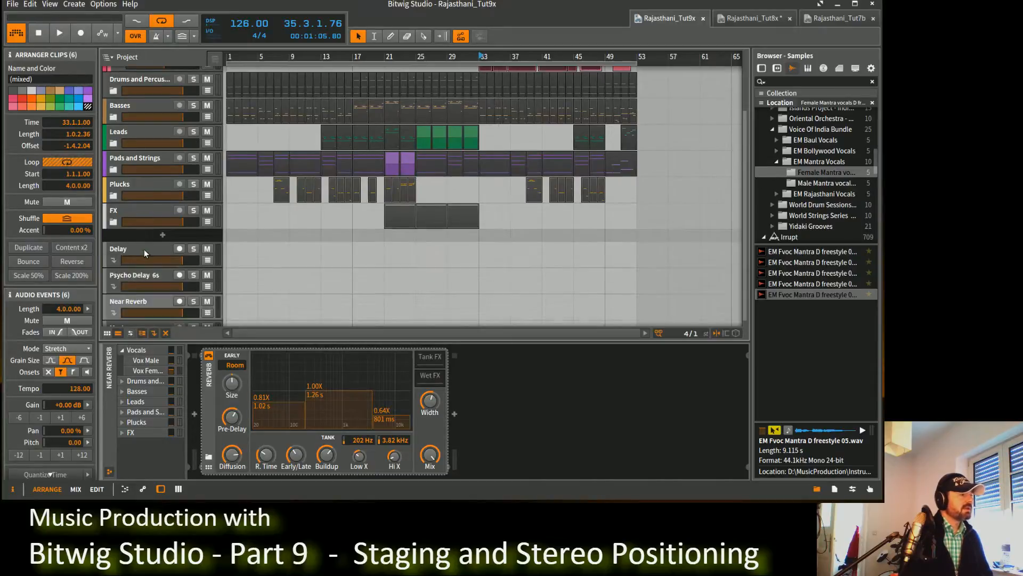
pyautogui.click(141, 301)
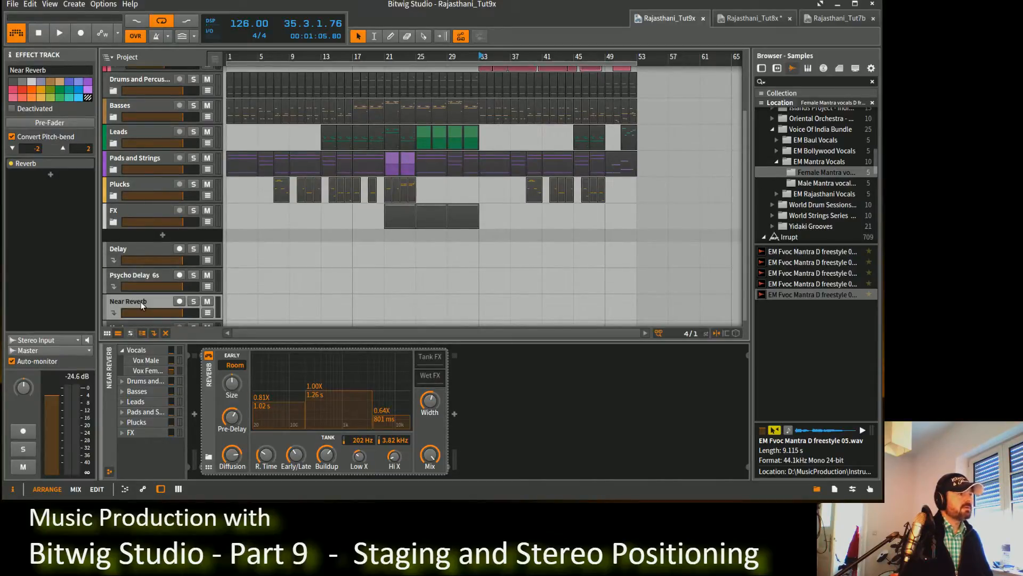
pyautogui.scroll(3, 421, 263)
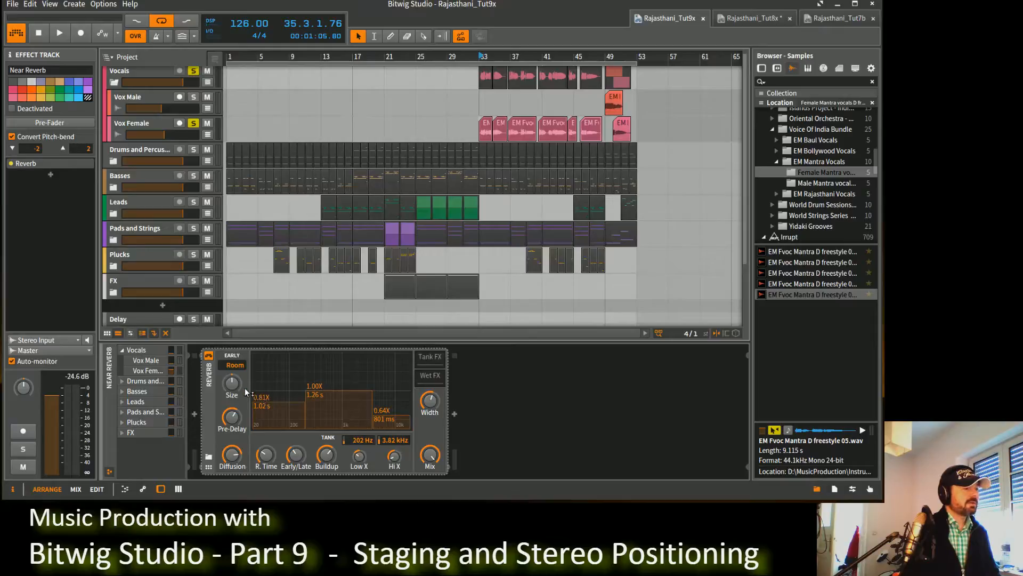
pyautogui.press('space')
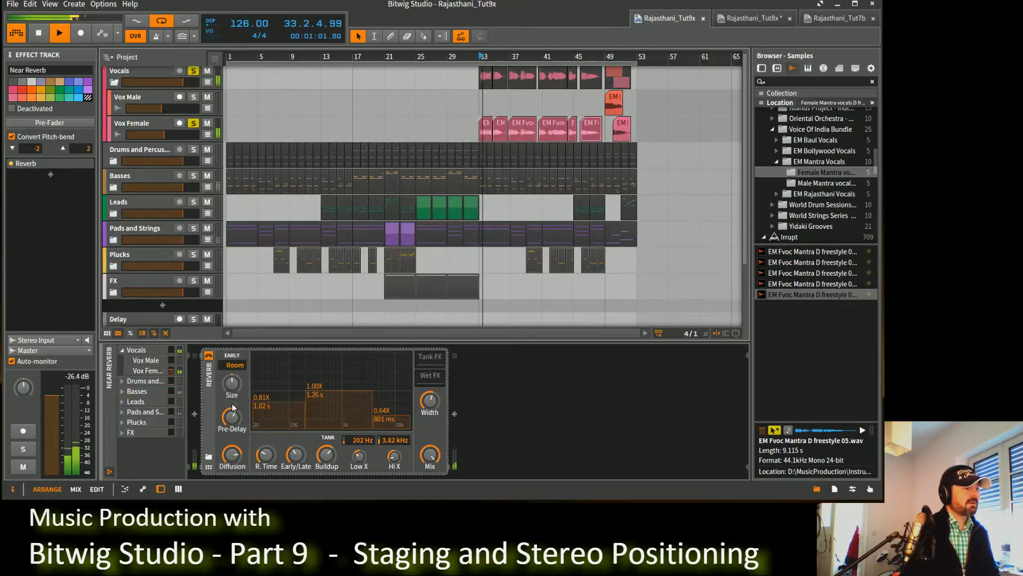
pyautogui.moveTo(171, 371); pyautogui.dragTo(171, 369)
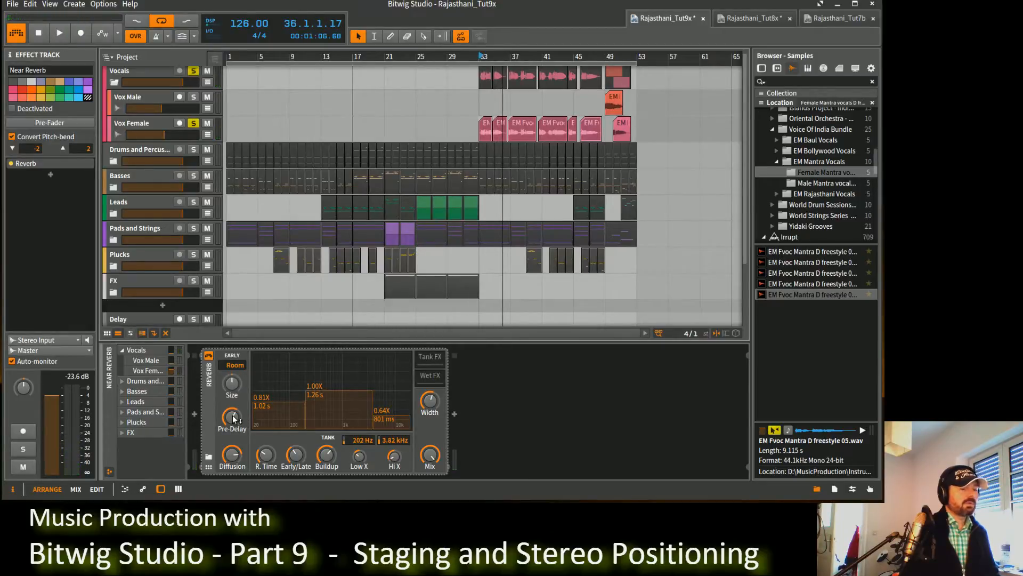
# Raise the Near Reverb's pre-delay to about 66.8 ms and fine-tune it while playing from bar 33.
pyautogui.moveTo(235, 420); pyautogui.dragTo(232, 424)
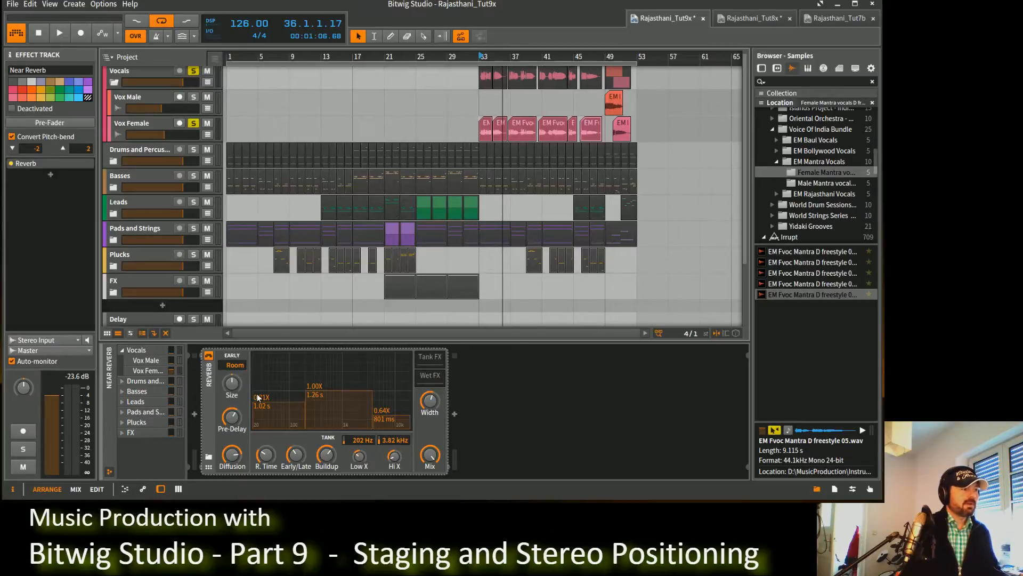
pyautogui.moveTo(236, 419)
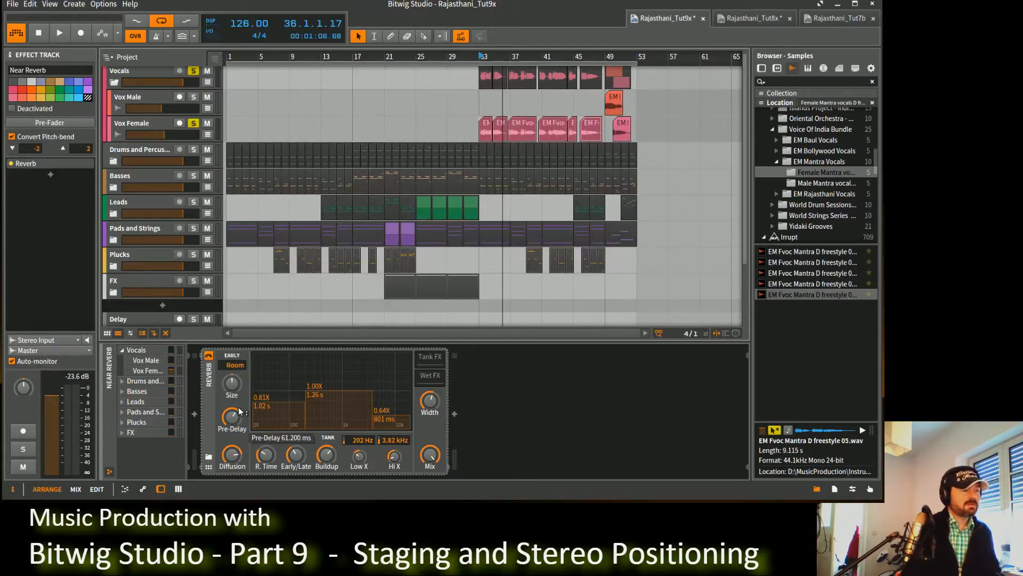
pyautogui.moveTo(232, 418); pyautogui.dragTo(246, 422)
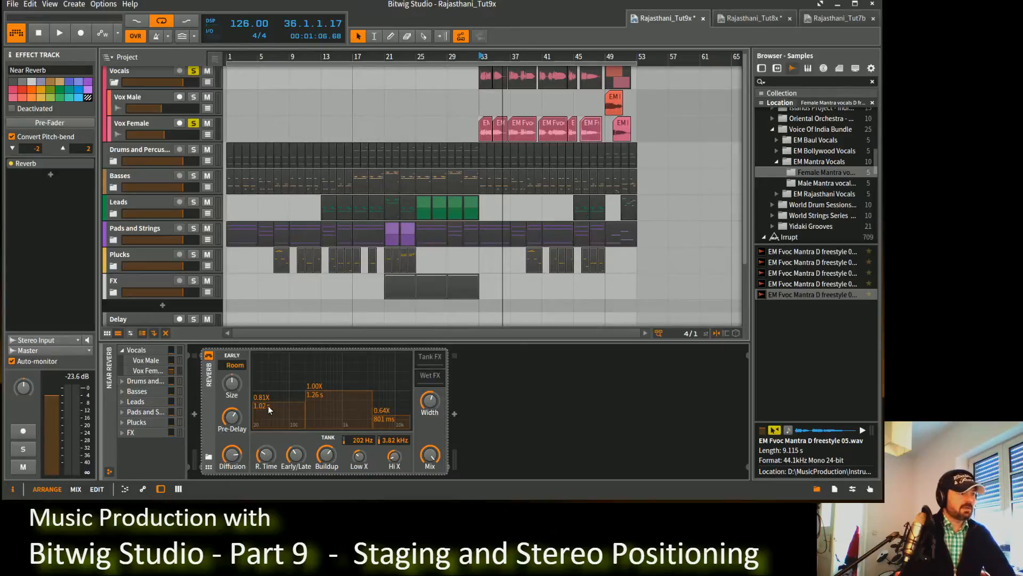
pyautogui.moveTo(245, 423); pyautogui.dragTo(235, 419)
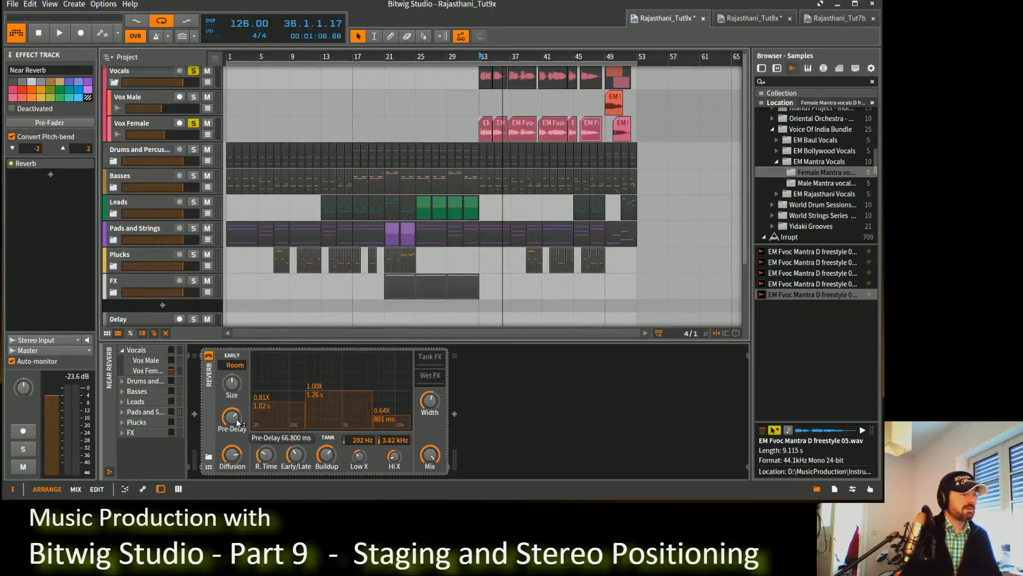
pyautogui.press('space')
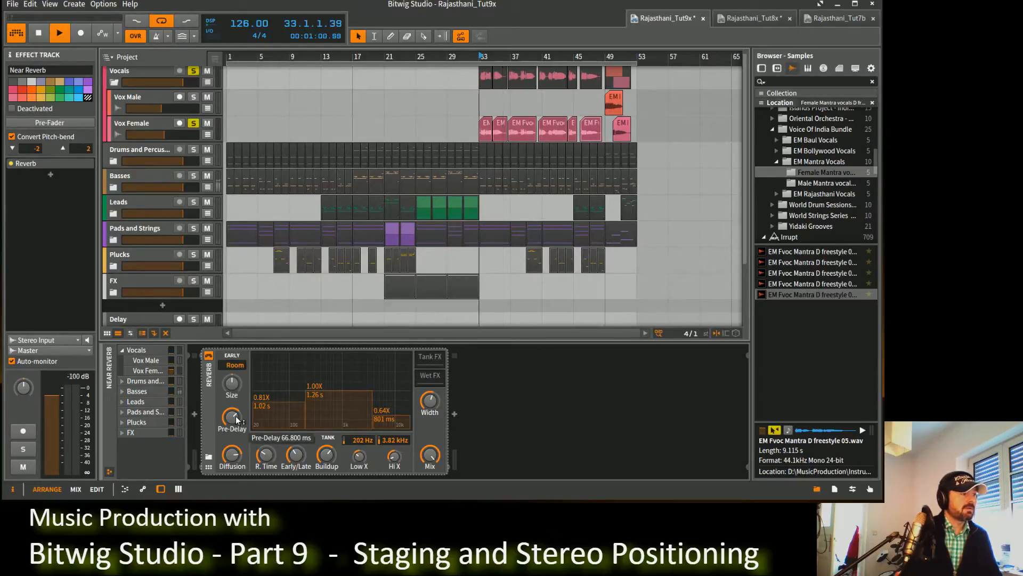
pyautogui.moveTo(235, 416); pyautogui.dragTo(235, 411)
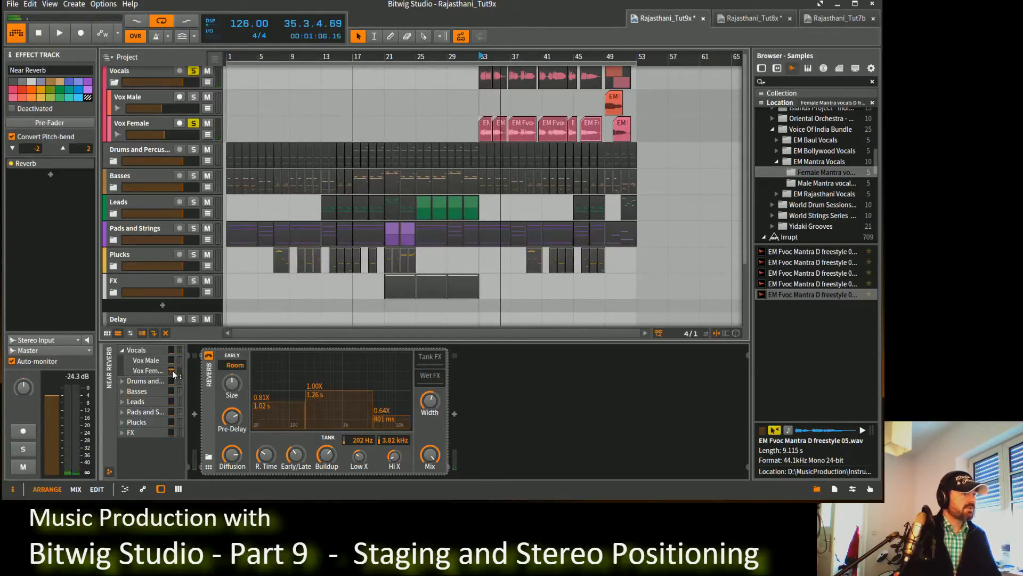
# Slightly lower Vox Female's send to the Near Reverb and check the vocals from bar 33.
pyautogui.moveTo(172, 369); pyautogui.dragTo(172, 372)
pyautogui.press('space')
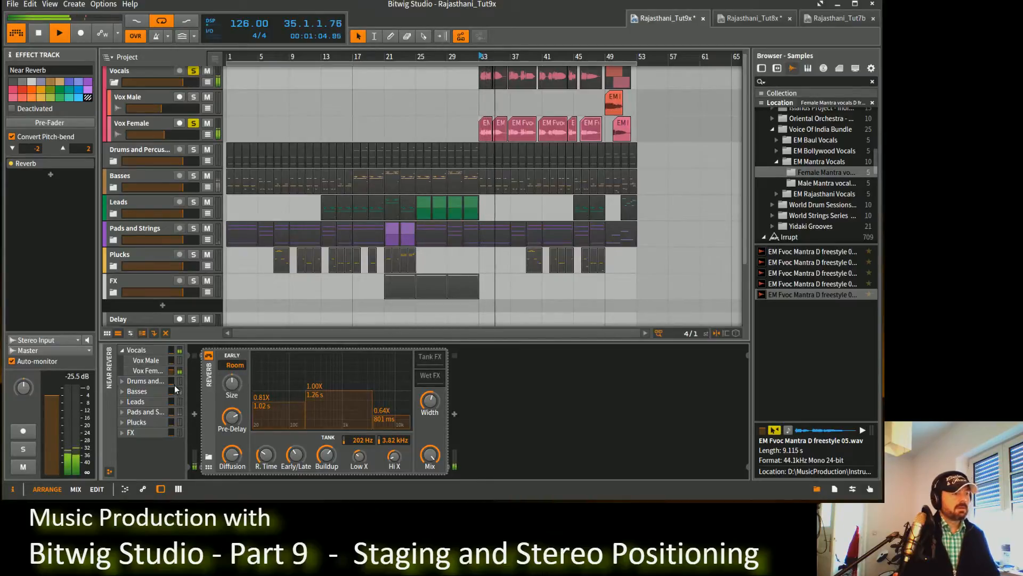
pyautogui.press('space')
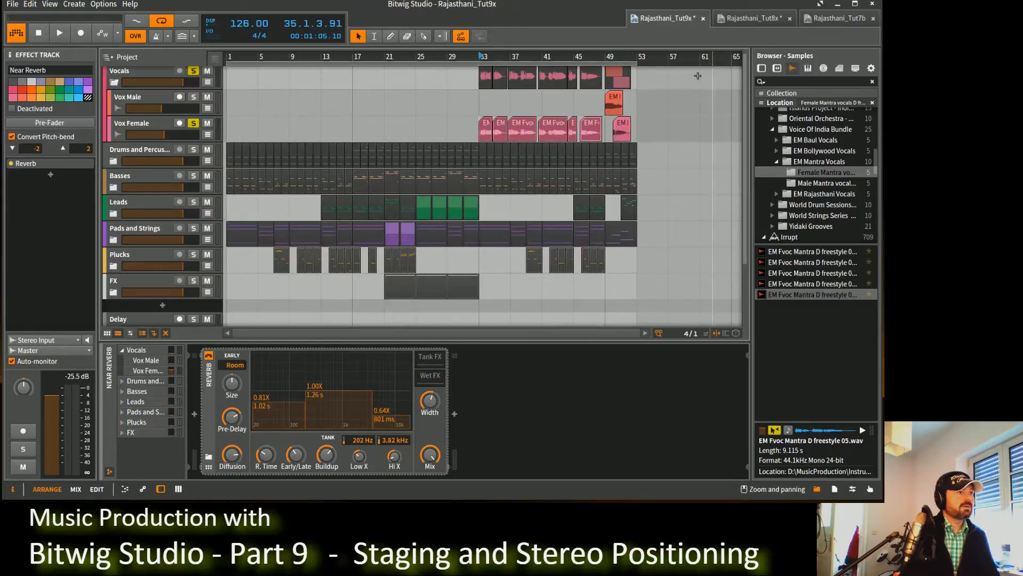
# Move the play start position to bar 49 and solo Vox Male instead of Vox Female.
pyautogui.click(609, 75)
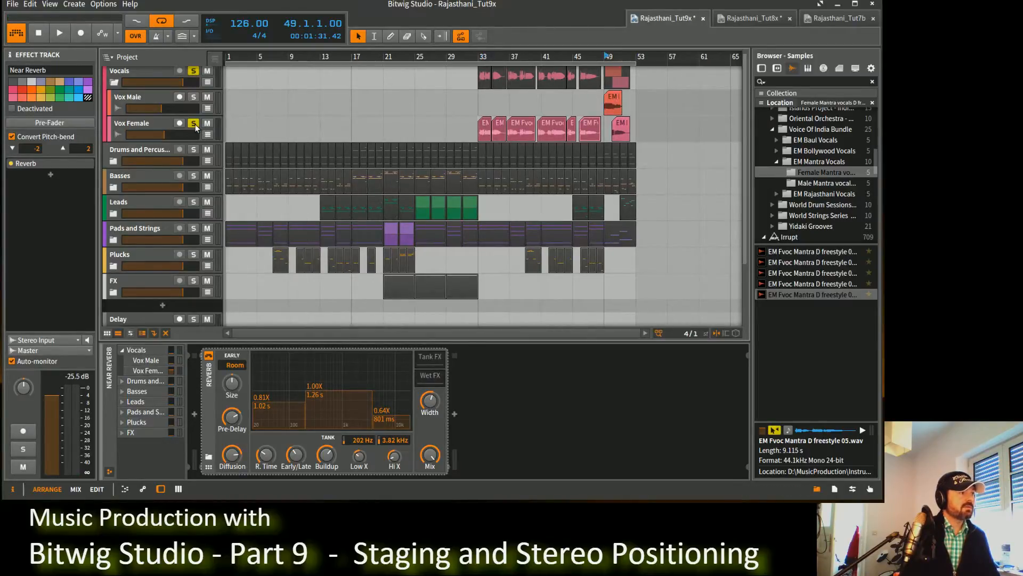
pyautogui.click(193, 97)
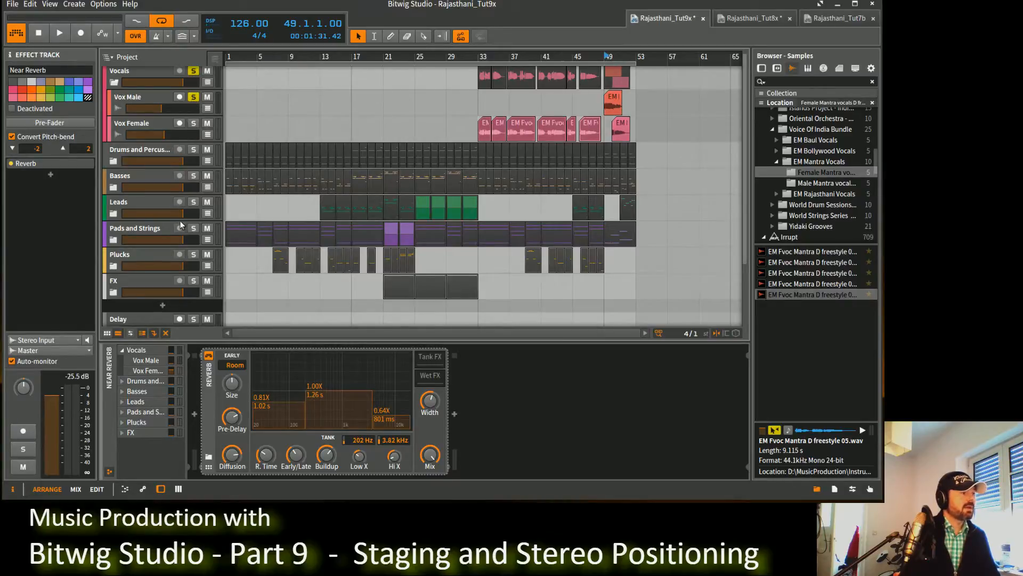
# Duplicate the Near Reverb effect track and rename the copy as Far Reverb.
pyautogui.scroll(-3, 171, 233)
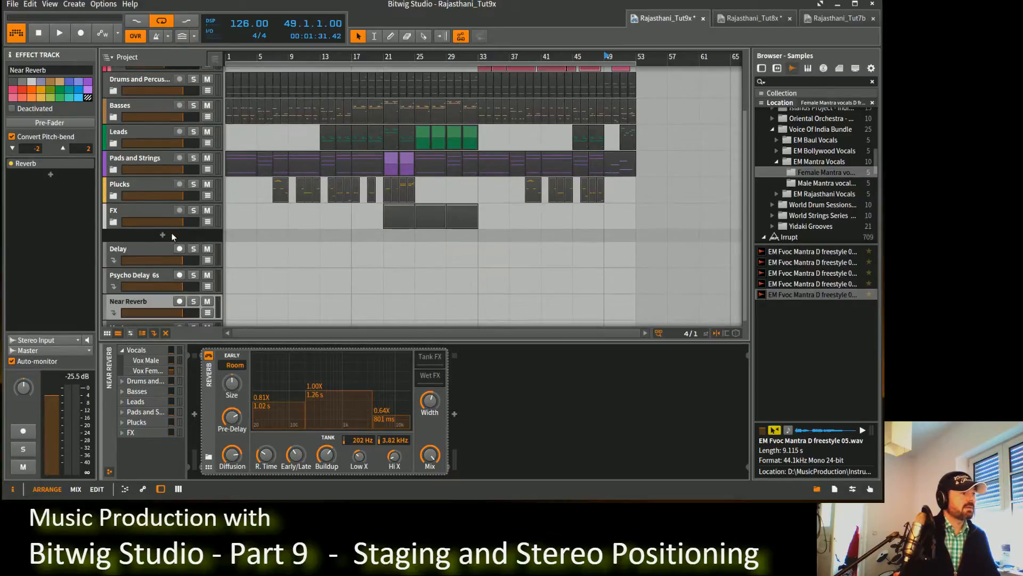
pyautogui.rightClick(144, 302)
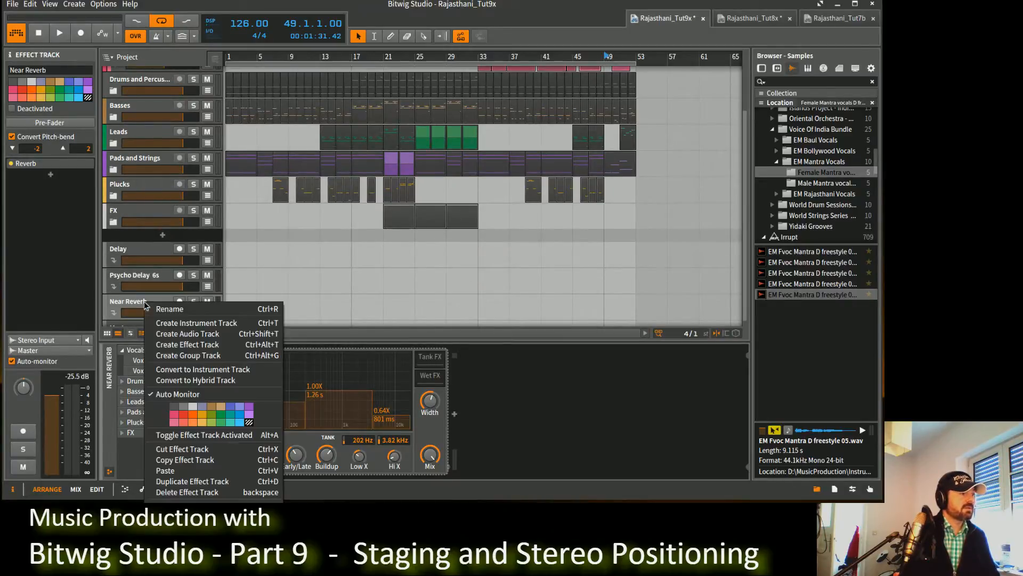
pyautogui.click(202, 481)
pyautogui.scroll(-2, 151, 292)
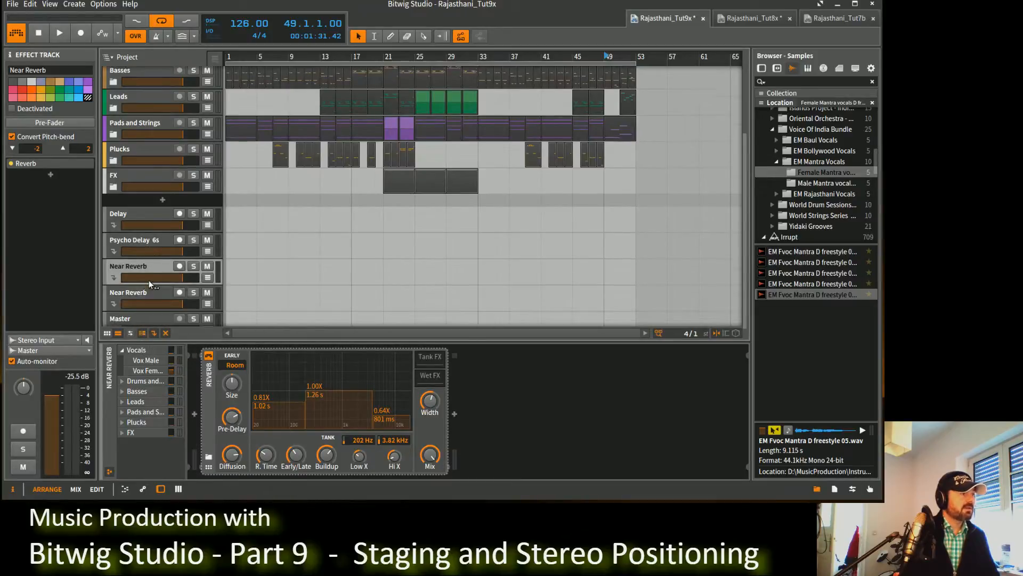
pyautogui.click(146, 292)
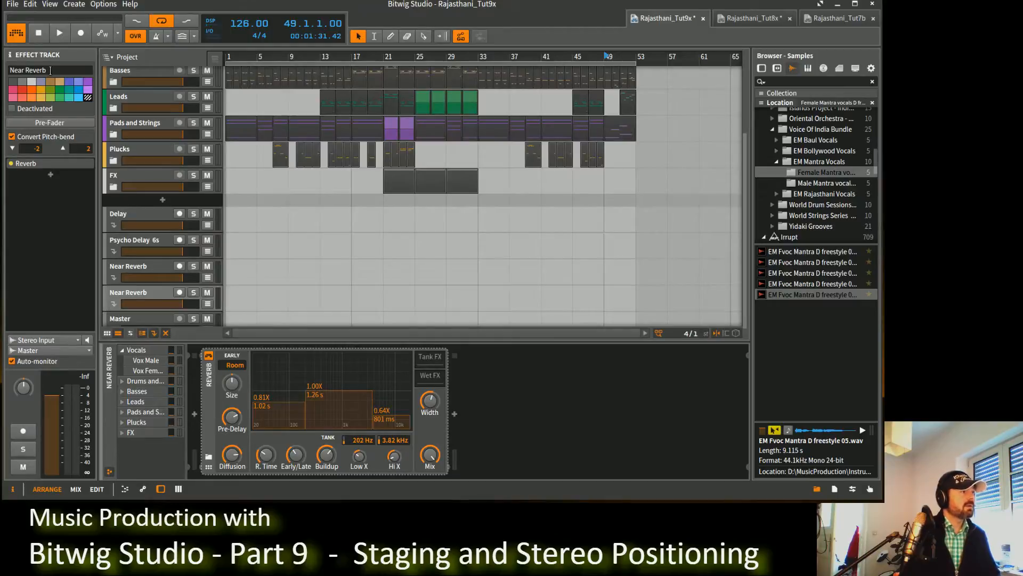
pyautogui.write('F')
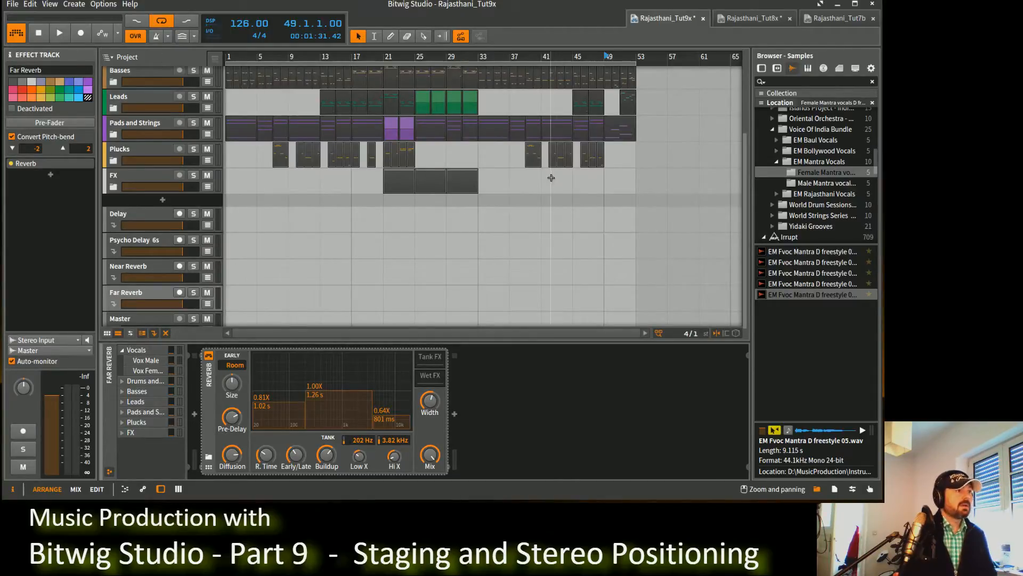
# Raise Vox Male's send to the Far Reverb and play the male vocal from bar 49.
pyautogui.scroll(4, 625, 125)
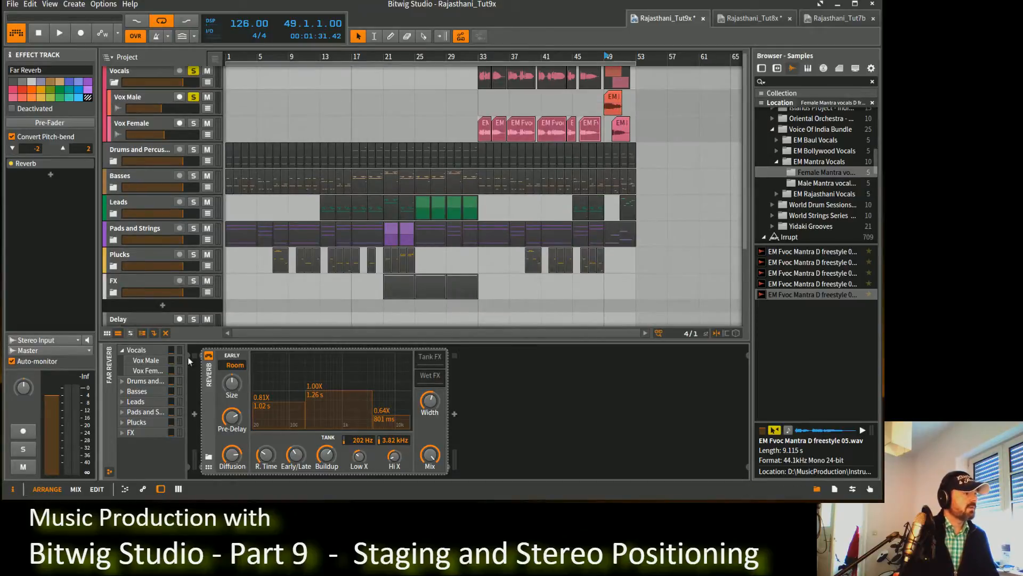
pyautogui.moveTo(172, 364); pyautogui.dragTo(172, 355)
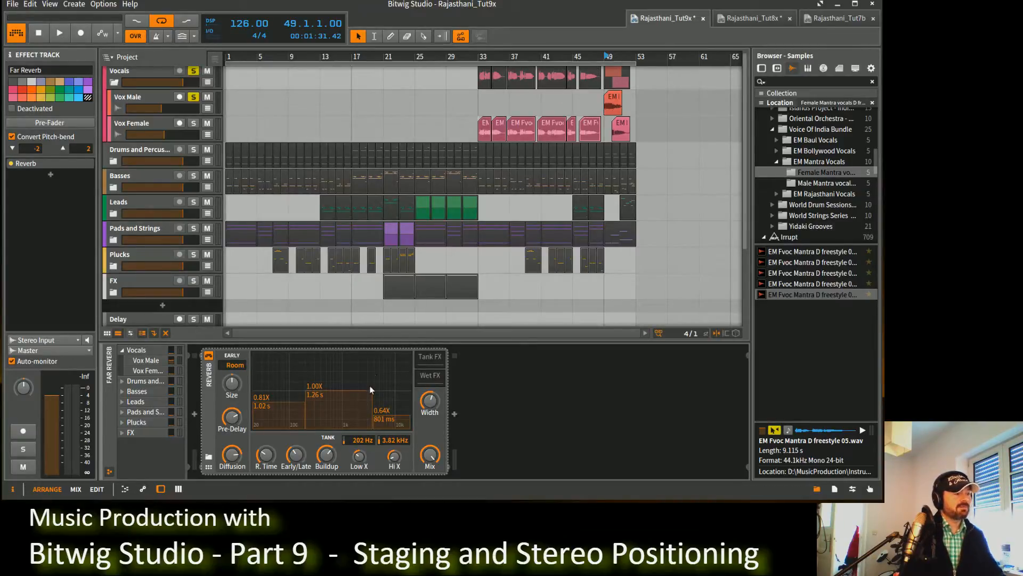
pyautogui.press('space')
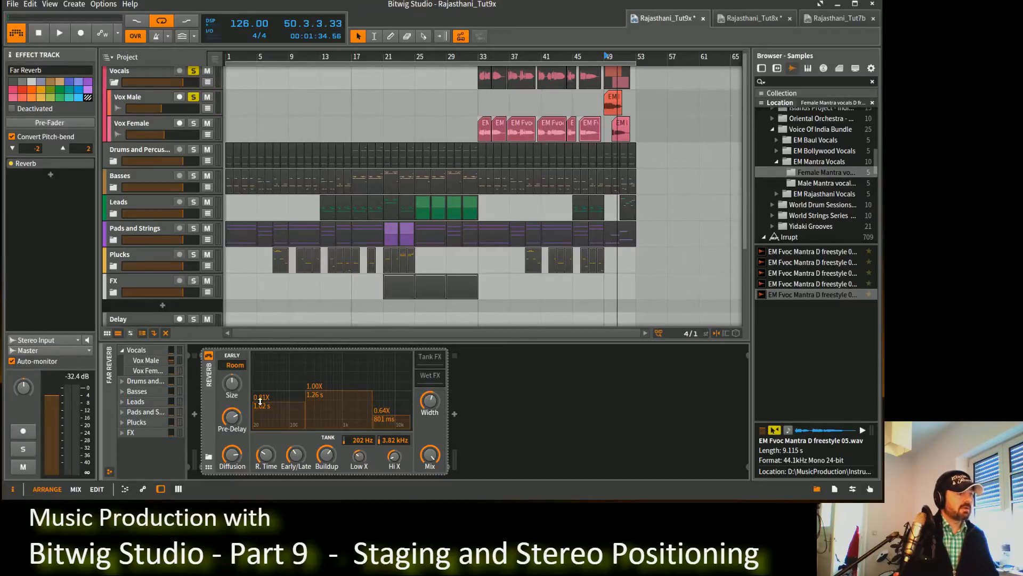
# Reduce the Far Reverb's pre-delay and set its tank crossovers to 164 Hz and 2.95 kHz, with low and high decay at 0.72X.
pyautogui.moveTo(235, 420); pyautogui.dragTo(234, 424)
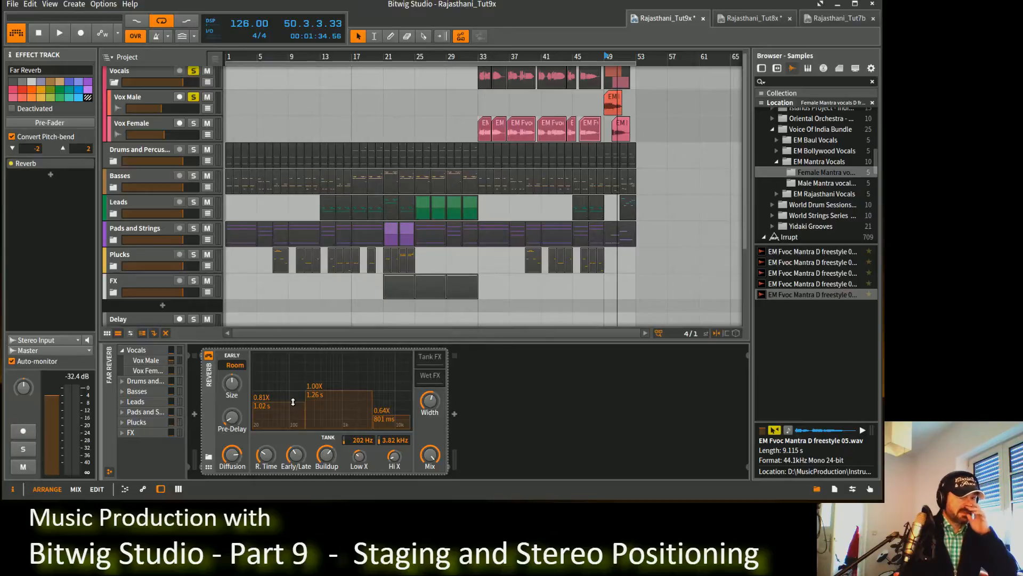
pyautogui.moveTo(293, 401)
pyautogui.mouseDown()
pyautogui.moveTo(293, 414)
pyautogui.moveTo(304, 398)
pyautogui.mouseUp()
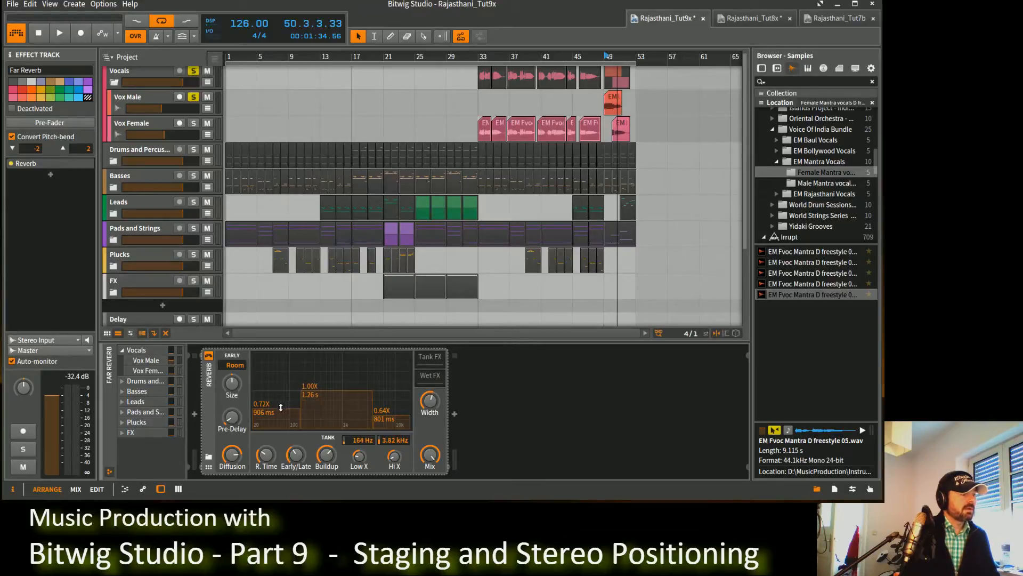
pyautogui.moveTo(374, 399); pyautogui.dragTo(369, 401)
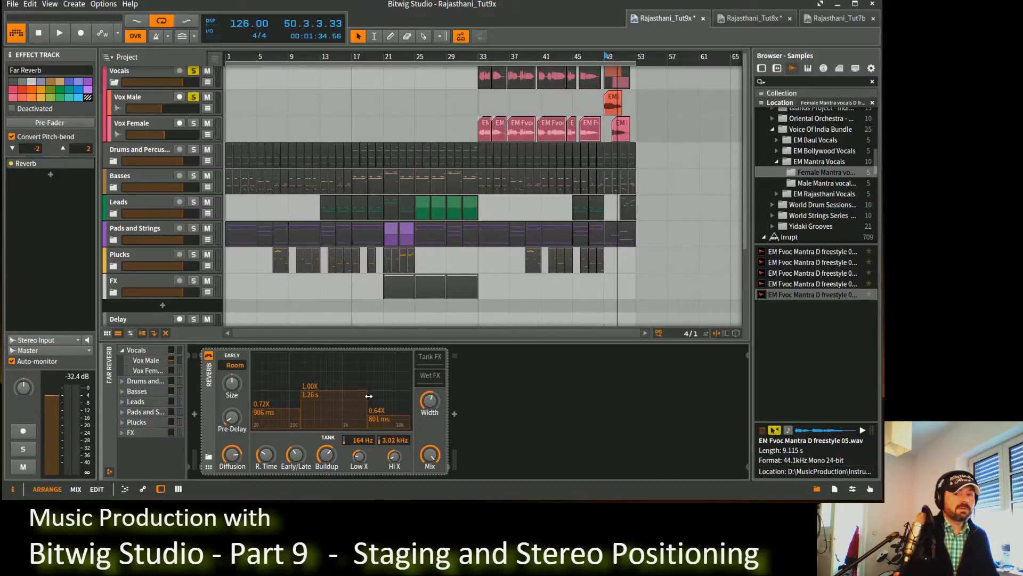
pyautogui.moveTo(369, 396); pyautogui.dragTo(390, 404)
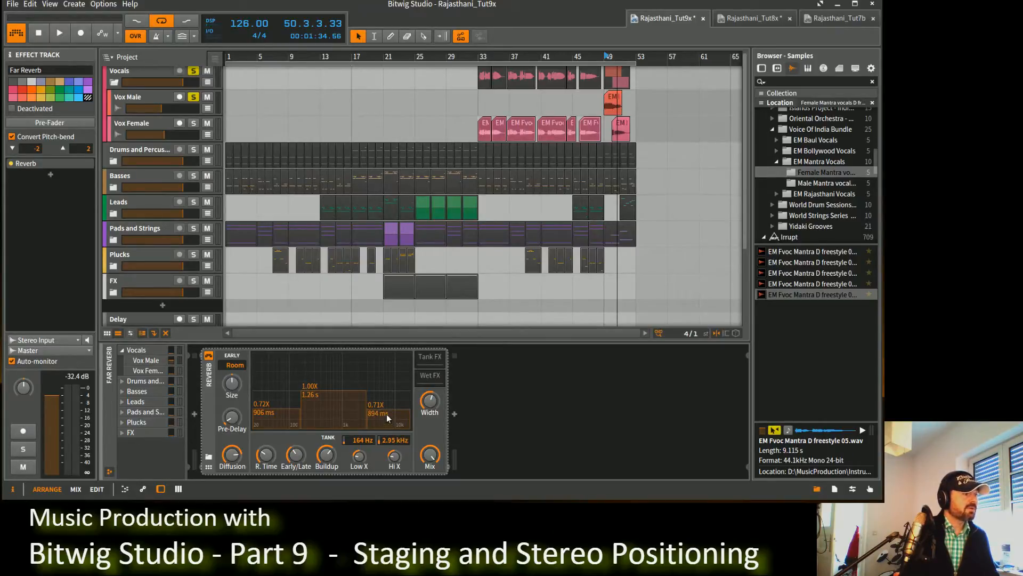
pyautogui.moveTo(385, 414); pyautogui.dragTo(386, 406)
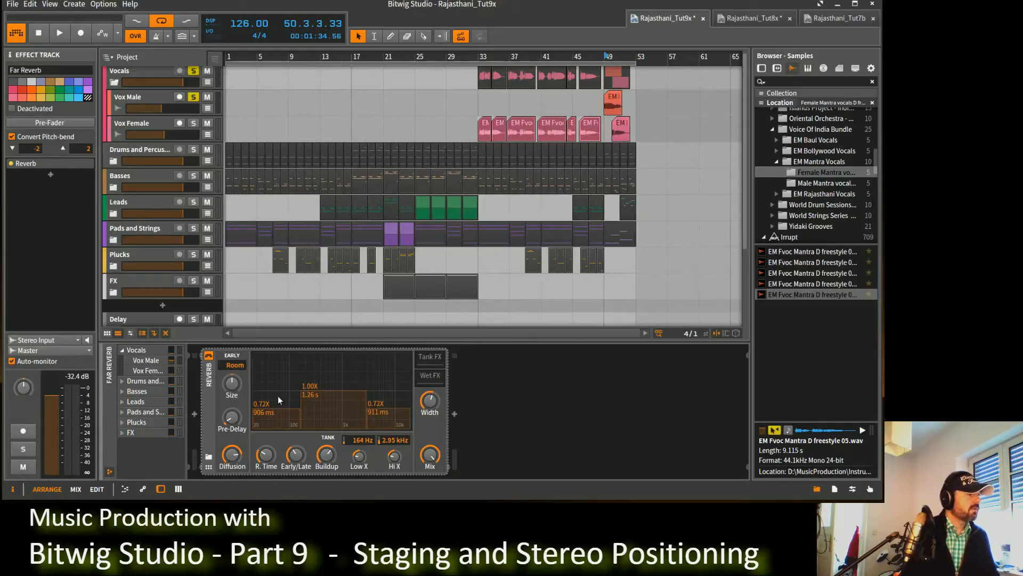
# Increase the Far Reverb's room size and its Early/Late setting.
pyautogui.moveTo(234, 385); pyautogui.dragTo(235, 392)
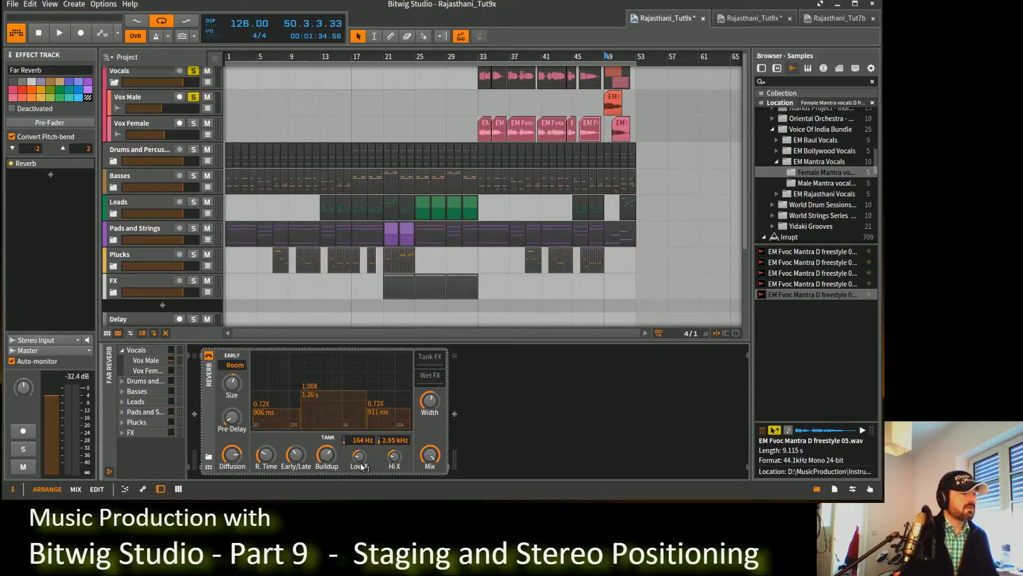
pyautogui.moveTo(297, 459); pyautogui.dragTo(297, 453)
# Play Vox Male from bar 49 and raise its send to the Far Reverb further.
pyautogui.press('space')
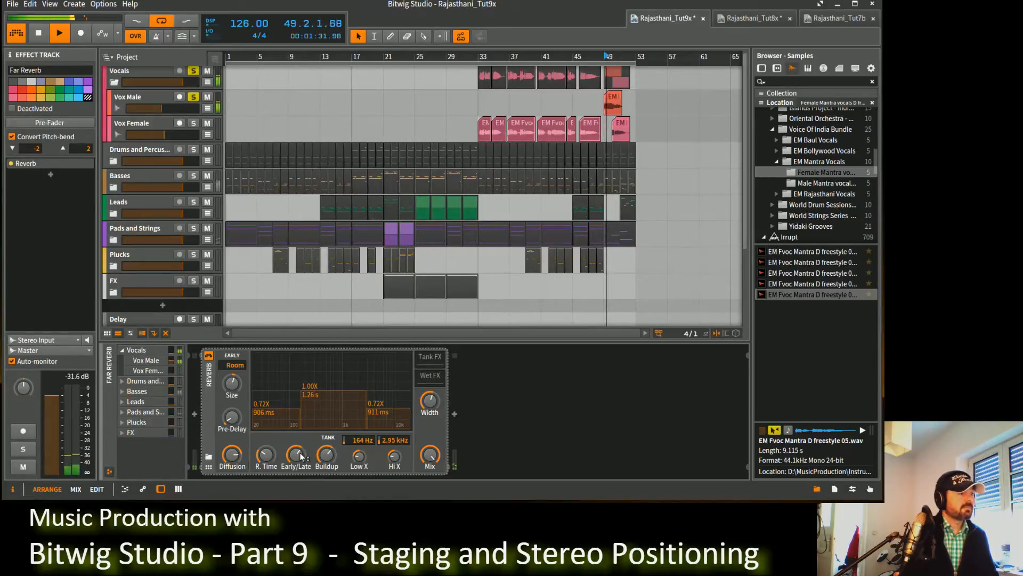
pyautogui.press('space')
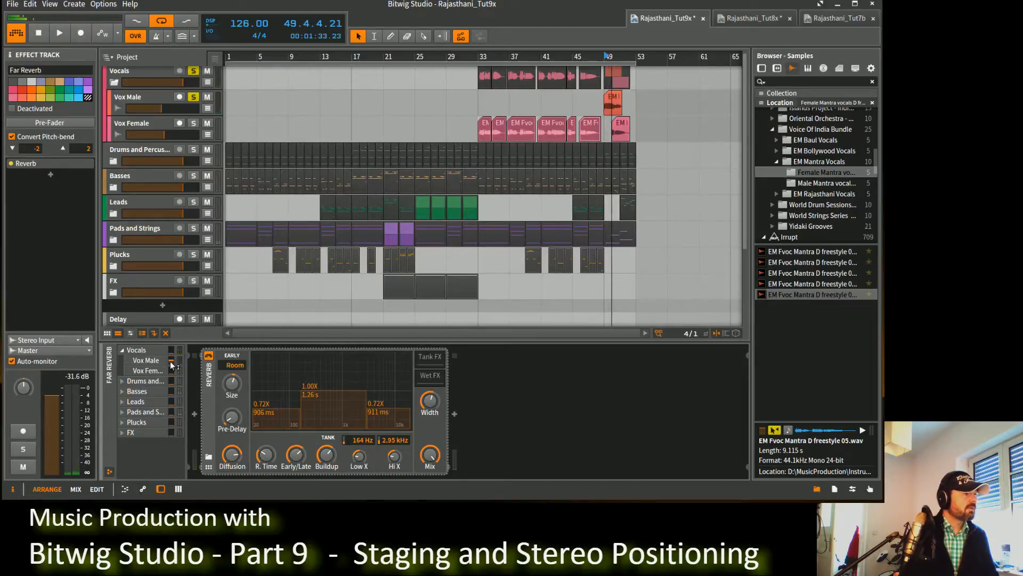
pyautogui.moveTo(171, 362); pyautogui.dragTo(171, 352)
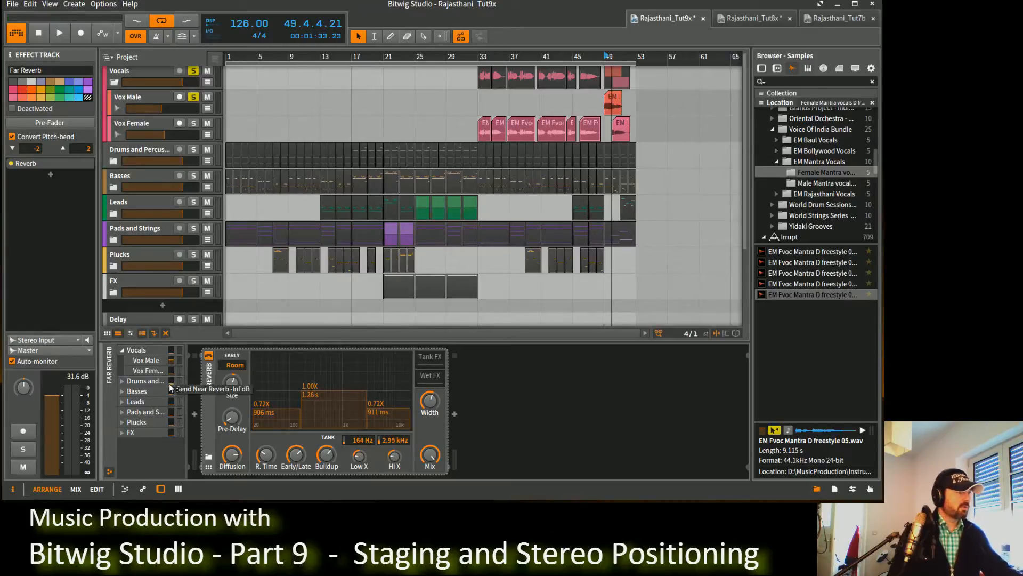
# Play the male vocal, then set the Far Reverb's width to about 94.95 % and increase its diffusion.
pyautogui.press('space')
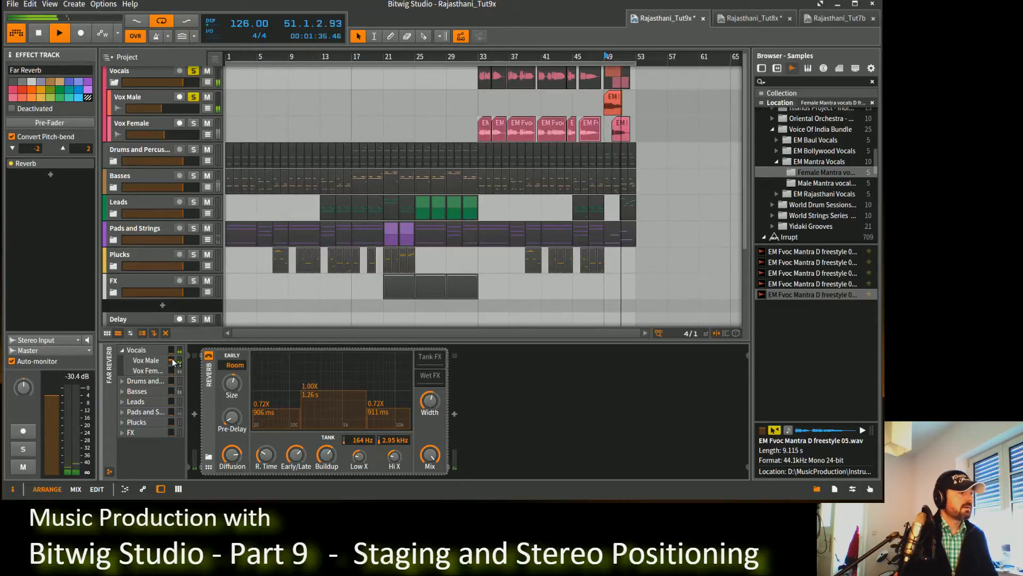
pyautogui.press('space')
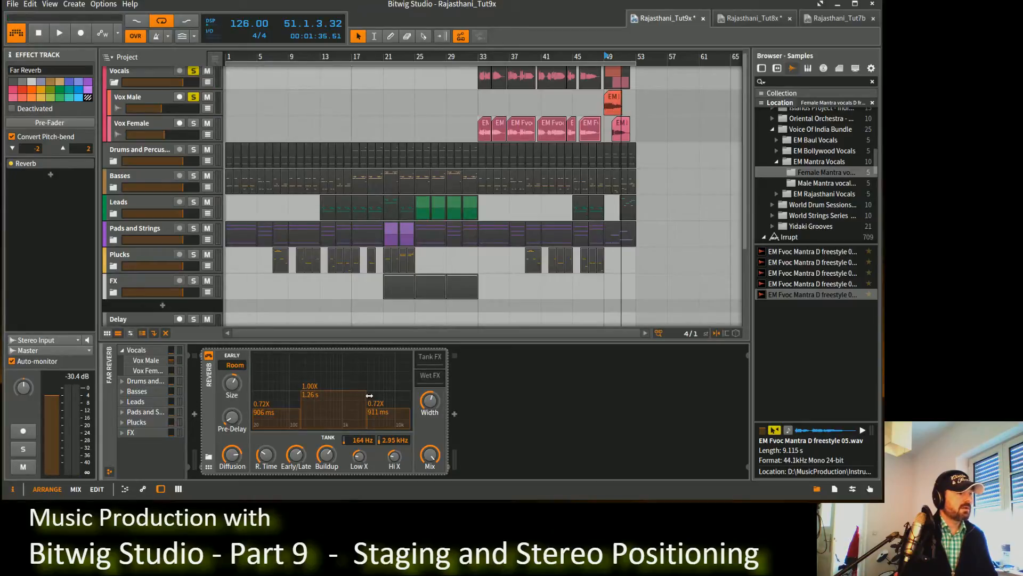
pyautogui.moveTo(430, 400); pyautogui.dragTo(429, 397)
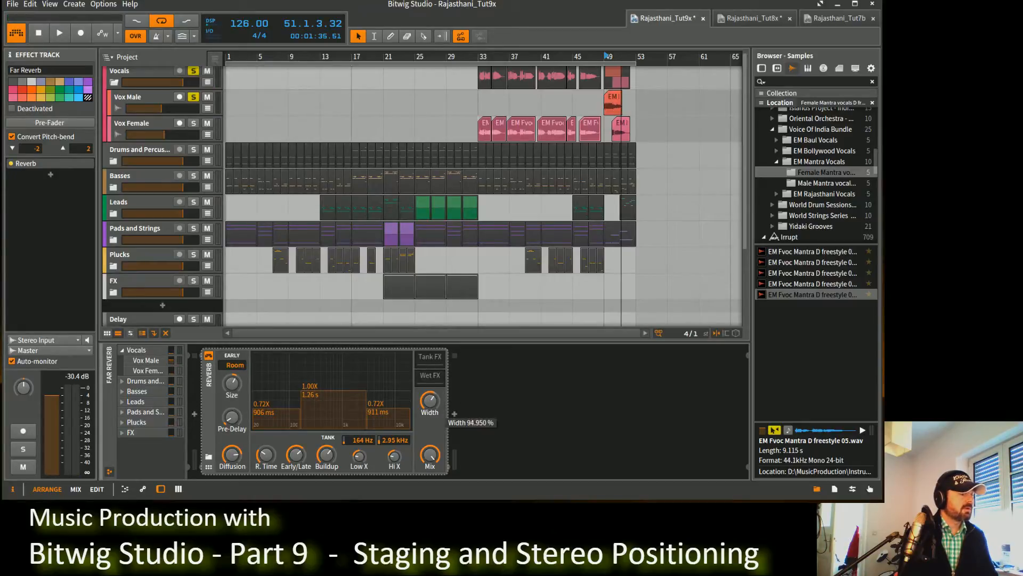
pyautogui.moveTo(232, 454); pyautogui.dragTo(231, 453)
# Pull down Vox Male's send to the Far Reverb and audition the male vocal with the Near Reverb instead.
pyautogui.press('space')
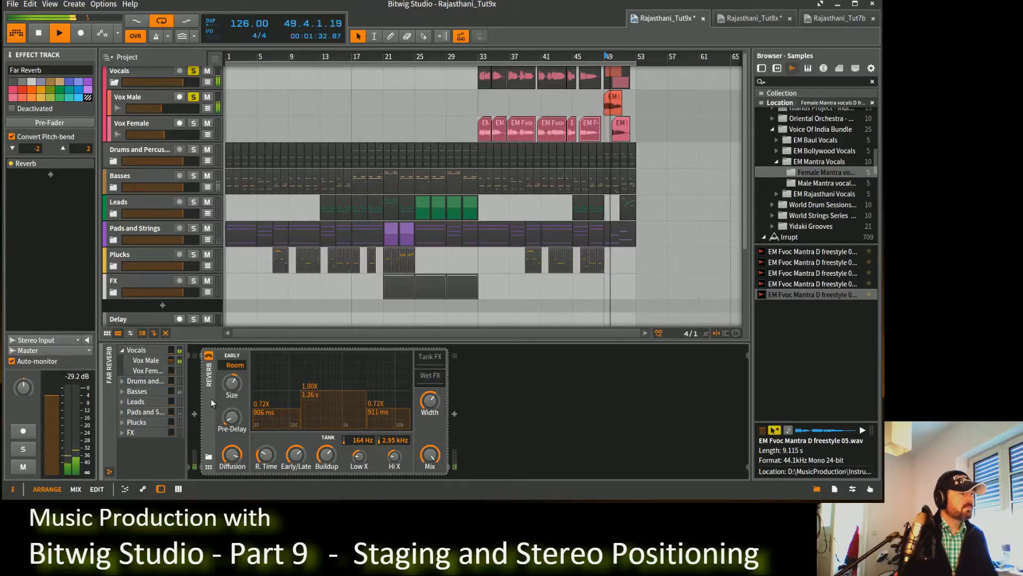
pyautogui.moveTo(171, 361); pyautogui.dragTo(171, 367)
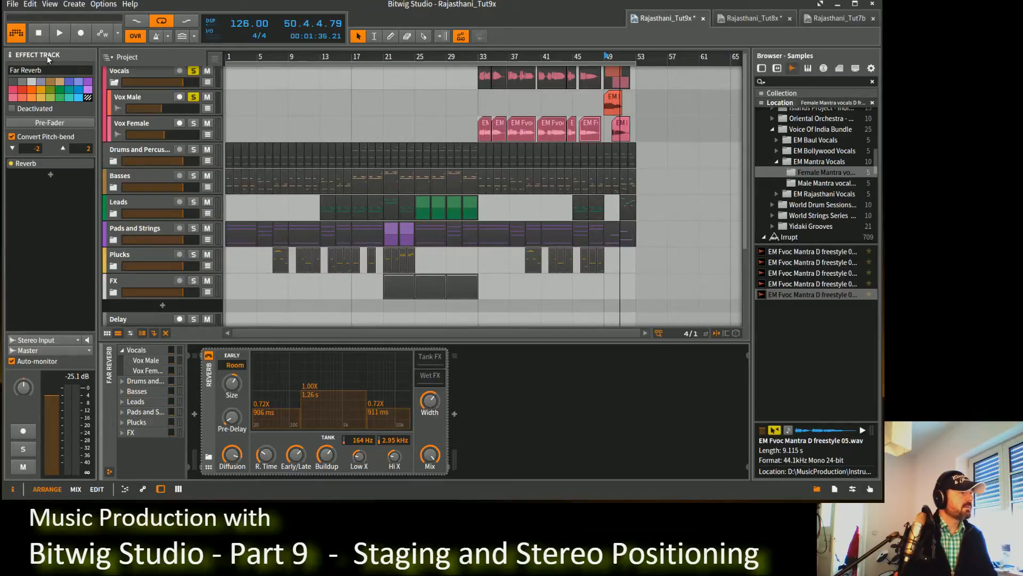
pyautogui.scroll(-3, 148, 249)
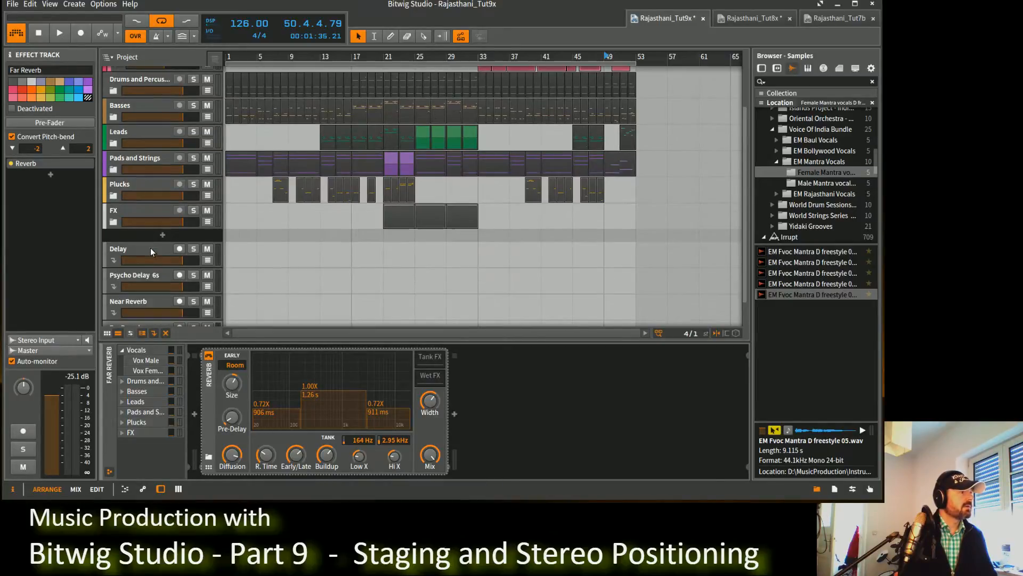
pyautogui.click(140, 300)
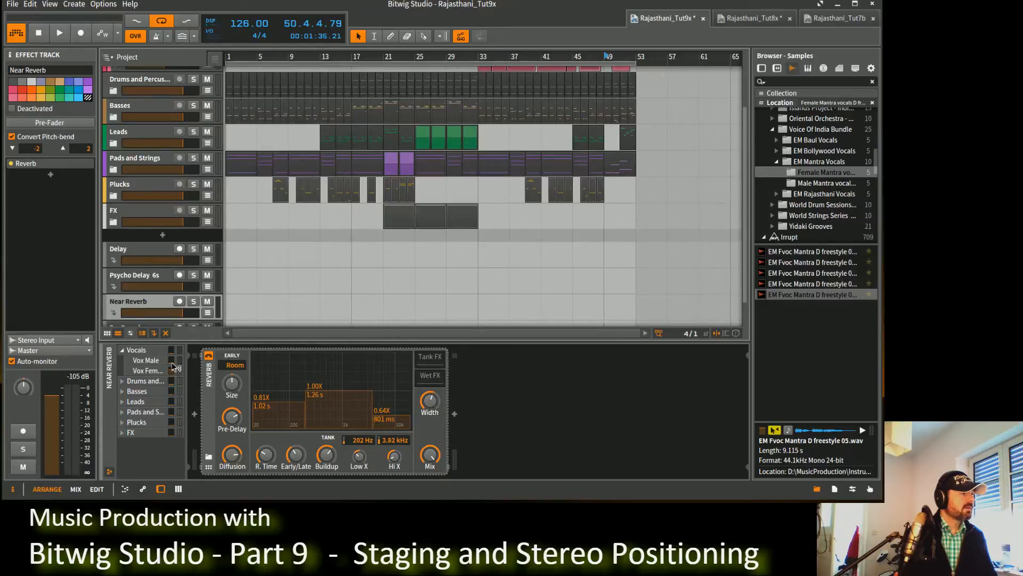
pyautogui.press('space')
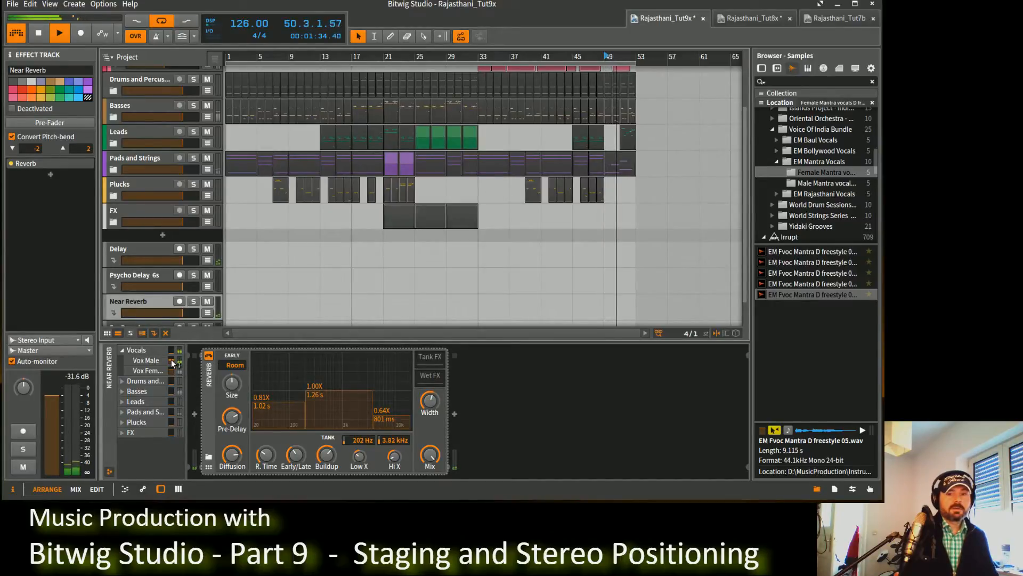
pyautogui.press('space')
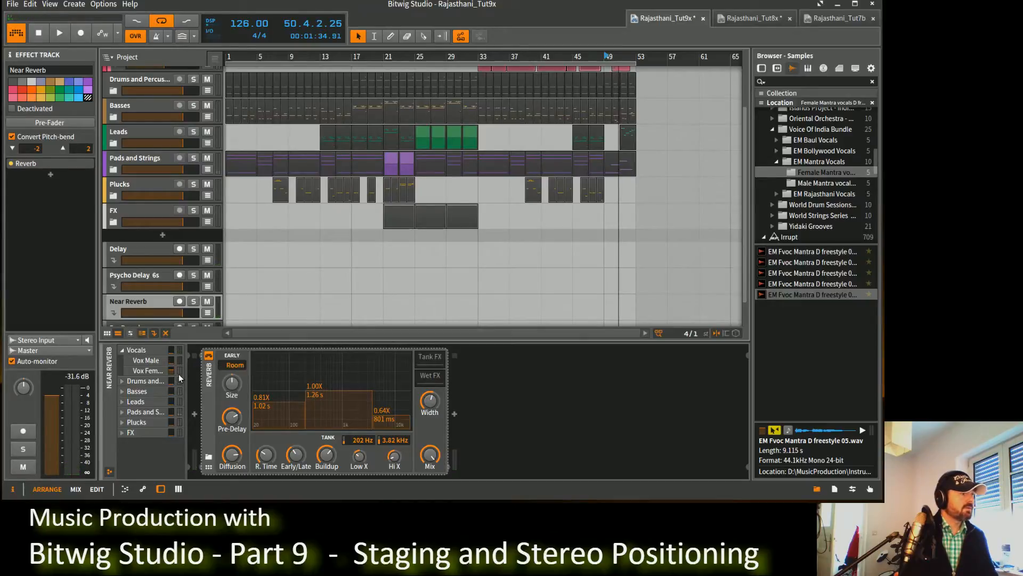
# Return to the Far Reverb, raise Vox Male's send to it and play the male vocal from bar 49.
pyautogui.scroll(-1, 150, 280)
pyautogui.click(151, 279)
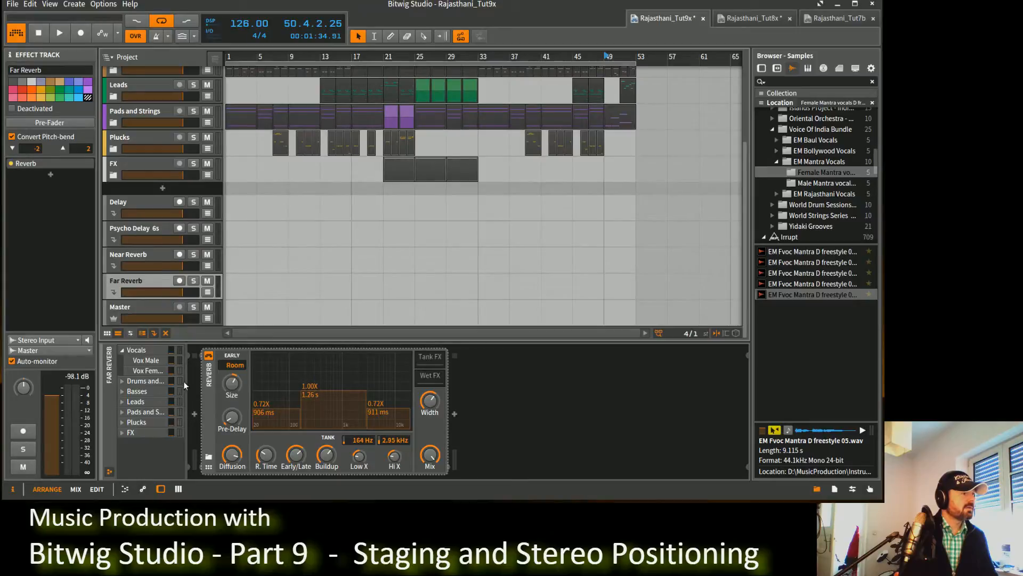
pyautogui.moveTo(171, 362); pyautogui.dragTo(171, 352)
pyautogui.press('space')
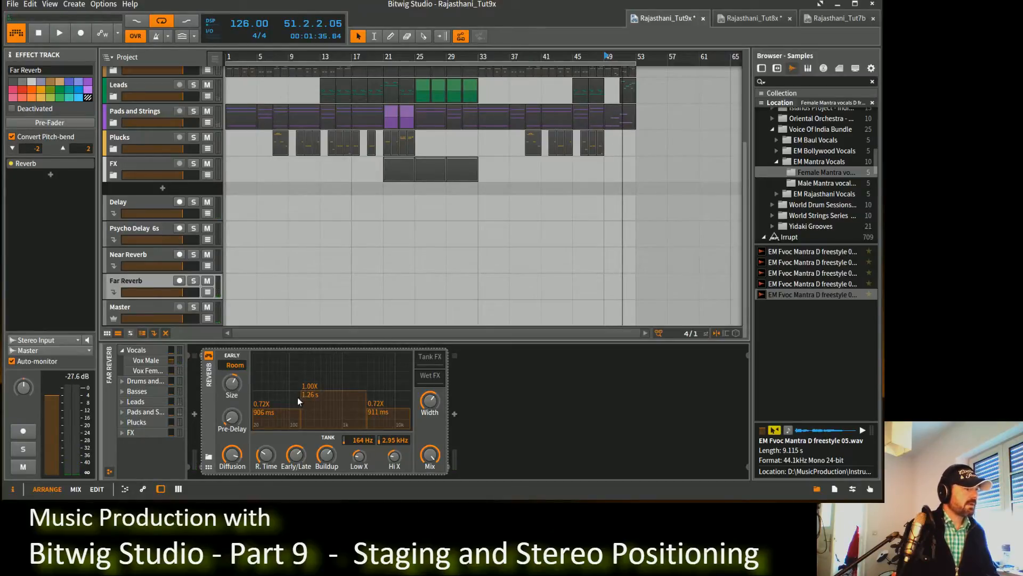
# Set the Far Reverb's low decay to 0.69X and high decay to 0.79X, and play the male vocal.
pyautogui.moveTo(282, 407); pyautogui.dragTo(282, 411)
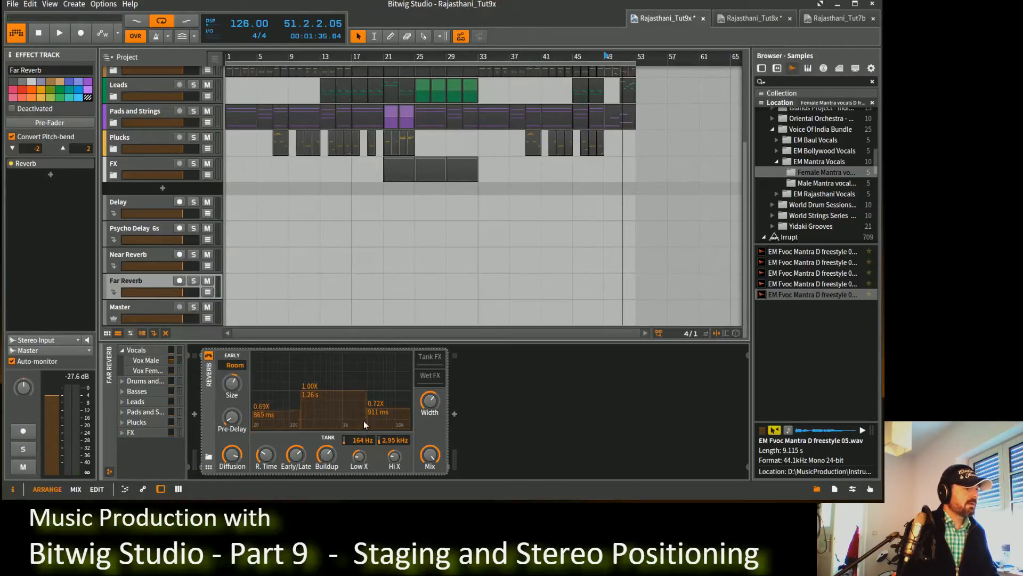
pyautogui.moveTo(390, 409); pyautogui.dragTo(389, 403)
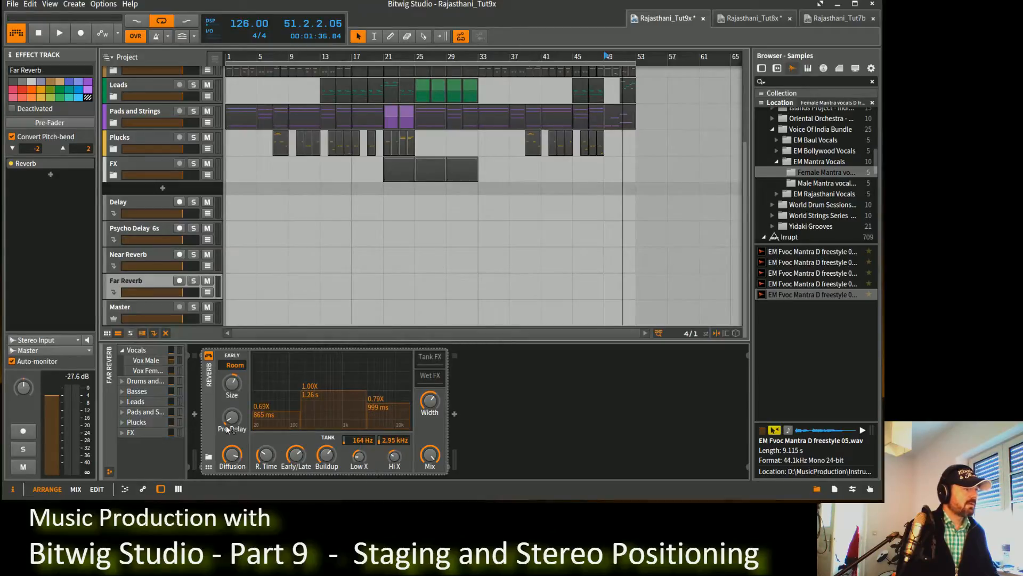
pyautogui.press('space')
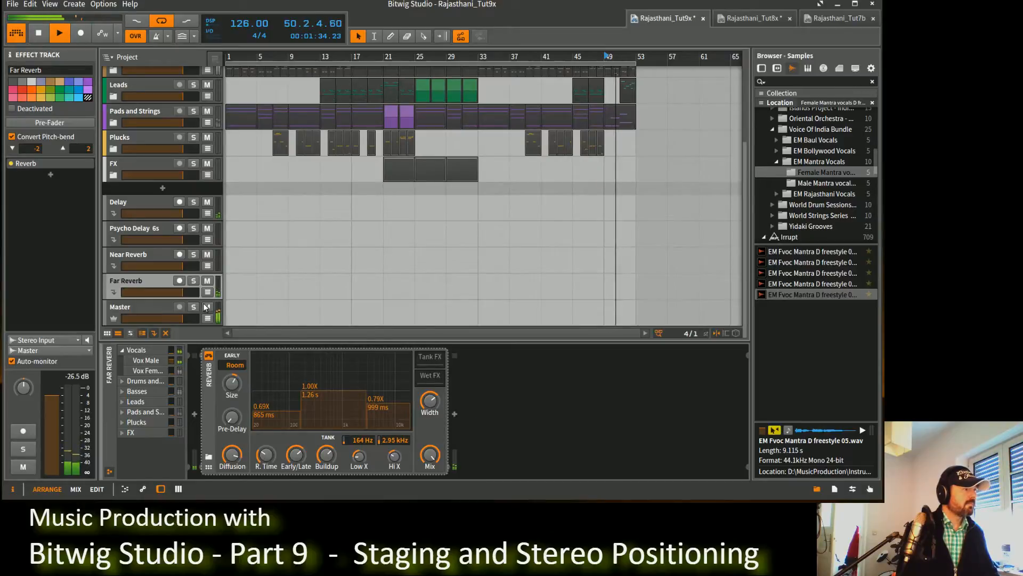
pyautogui.press('space')
# Turn off the solo on Vox Male and play the male and female vocals together from bar 49.
pyautogui.scroll(3, 434, 96)
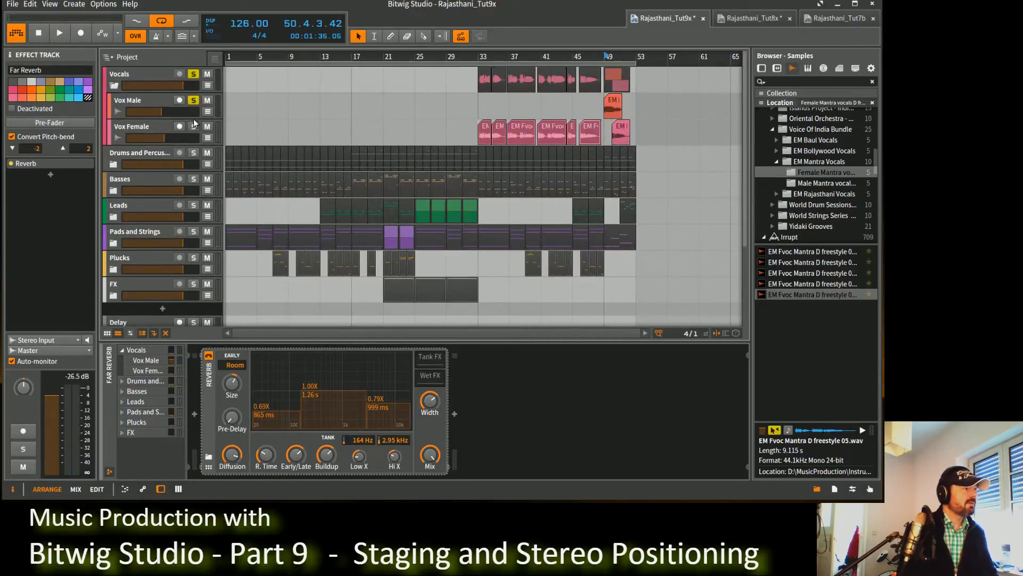
pyautogui.click(193, 100)
pyautogui.press('space')
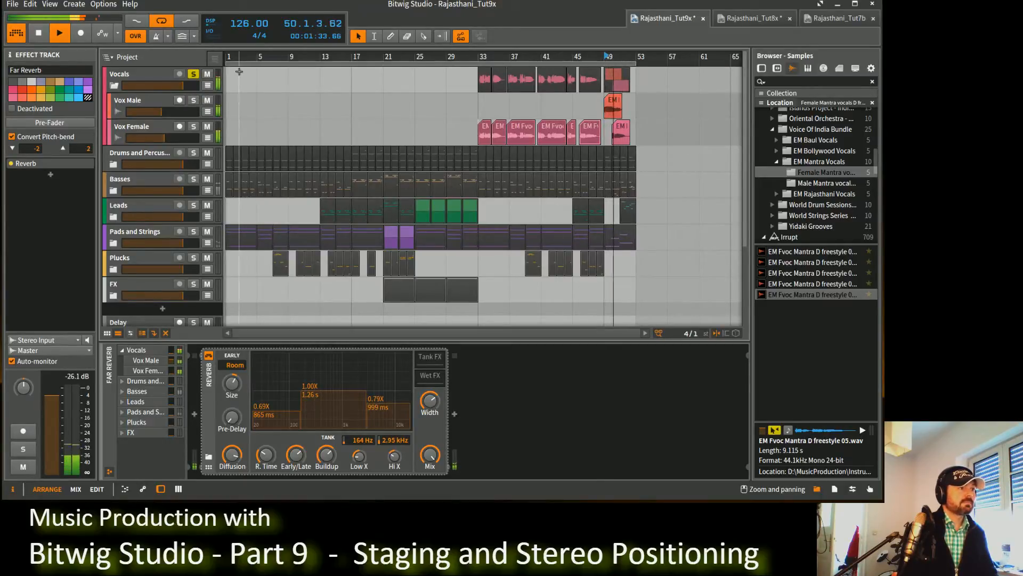
pyautogui.press('space')
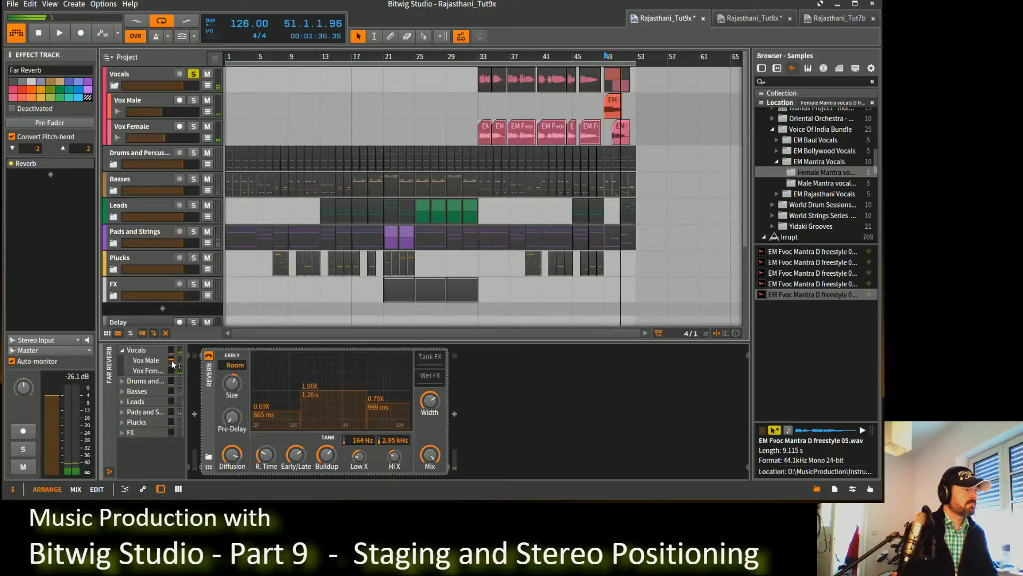
# Raise Vox Male's send to the Far Reverb and fine-tune it while playing both vocals from bar 49.
pyautogui.moveTo(171, 361)
pyautogui.moveTo(171, 361); pyautogui.dragTo(171, 358)
pyautogui.press('space')
pyautogui.moveTo(171, 360); pyautogui.dragTo(171, 353)
pyautogui.press('space')
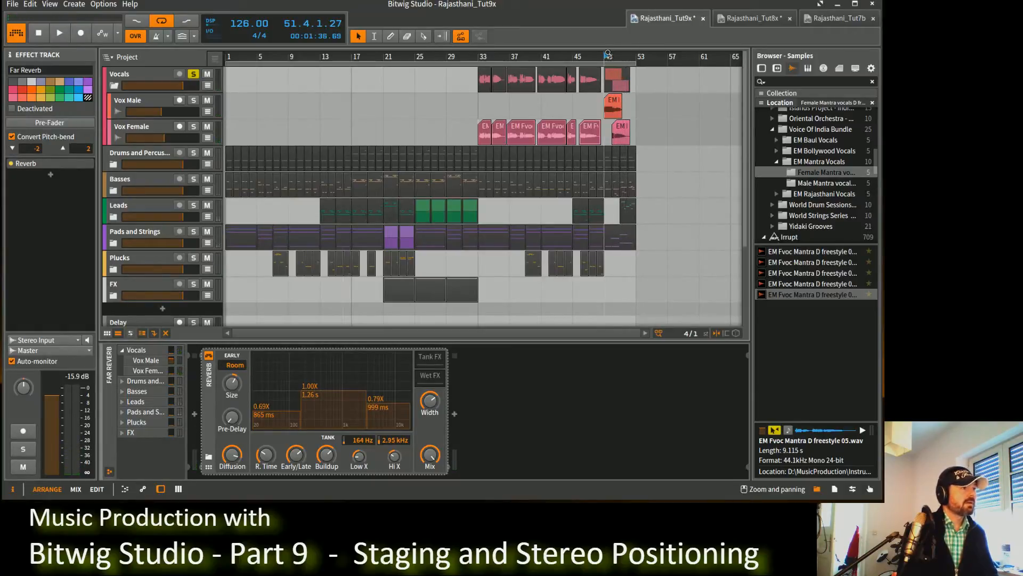
pyautogui.moveTo(600, 55); pyautogui.dragTo(598, 56)
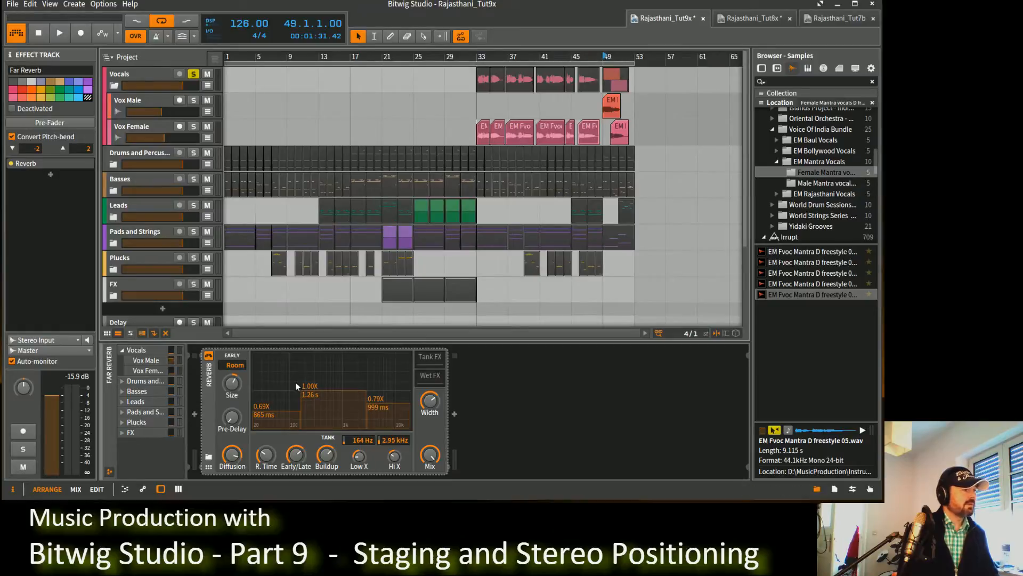
pyautogui.press('space')
pyautogui.moveTo(171, 360); pyautogui.dragTo(170, 360)
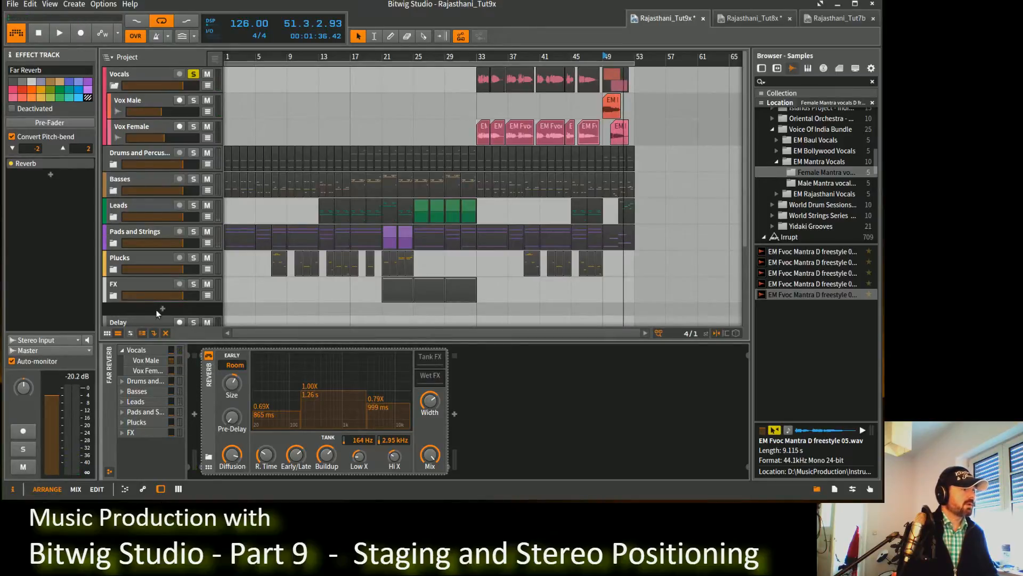
# Reduce Vox Female's send to the Near Reverb to about -10.36 dB and play both vocals from bar 49.
pyautogui.scroll(-3, 155, 240)
pyautogui.click(149, 268)
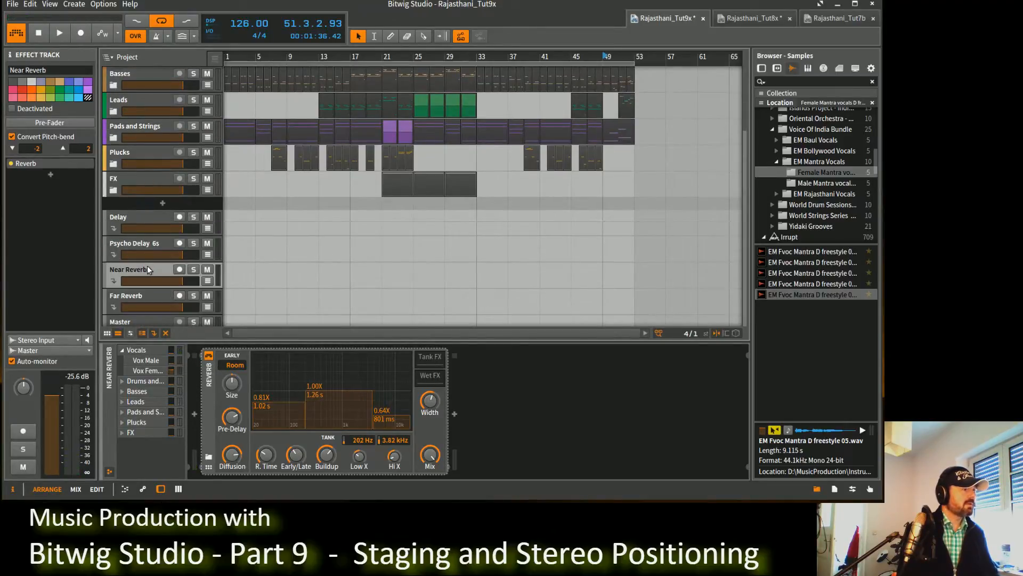
pyautogui.press('space')
pyautogui.moveTo(174, 368)
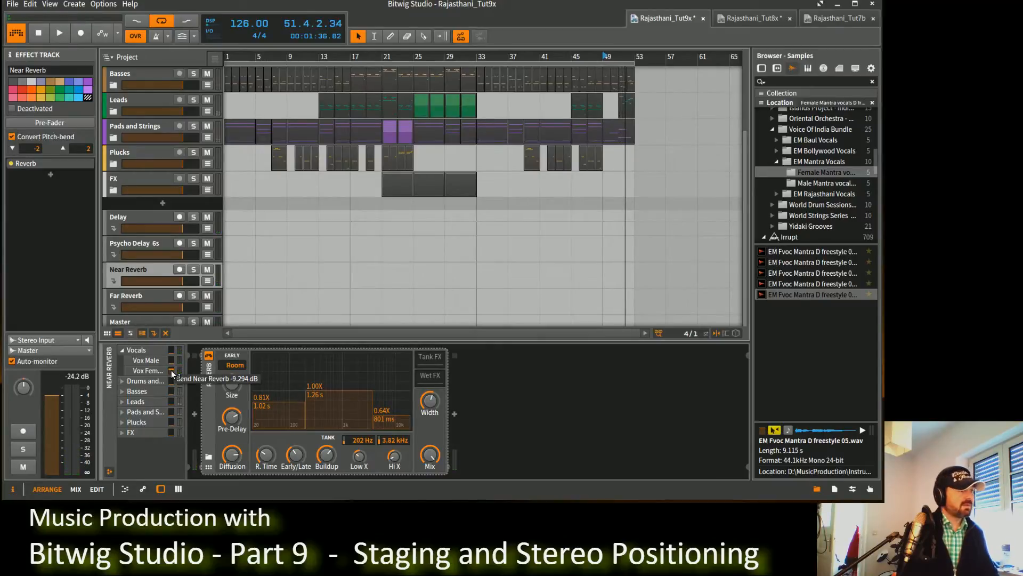
pyautogui.moveTo(171, 370); pyautogui.dragTo(171, 374)
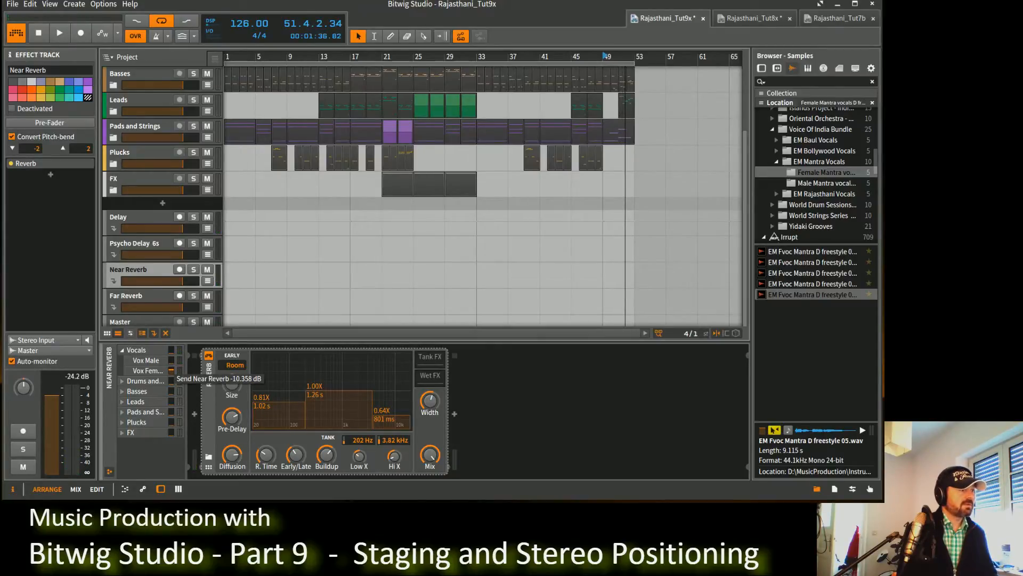
pyautogui.press('space')
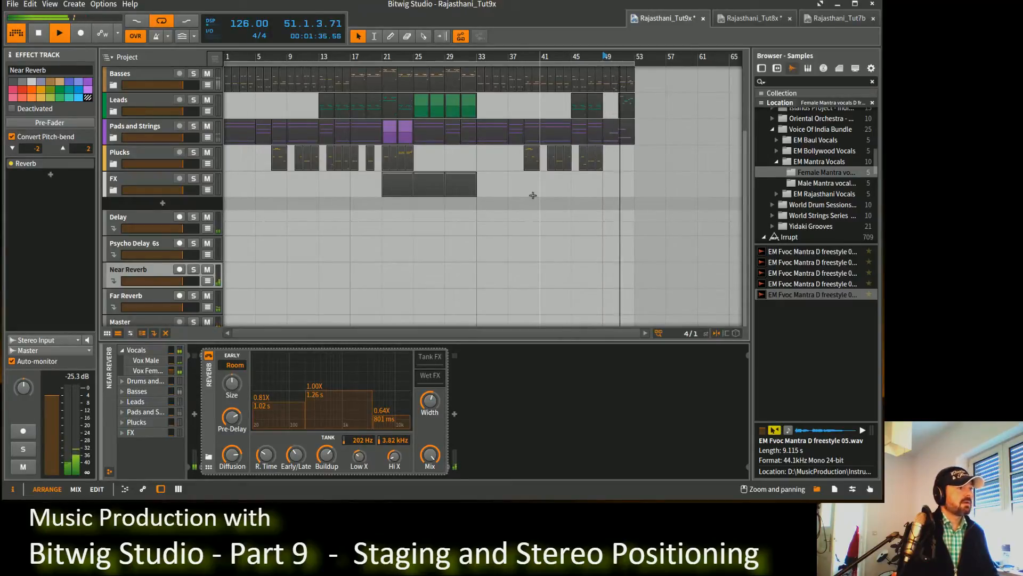
# Insert Bitwig's Transient Control from the Dynamics category into the Vox Male track's empty device chain.
pyautogui.scroll(3, 555, 95)
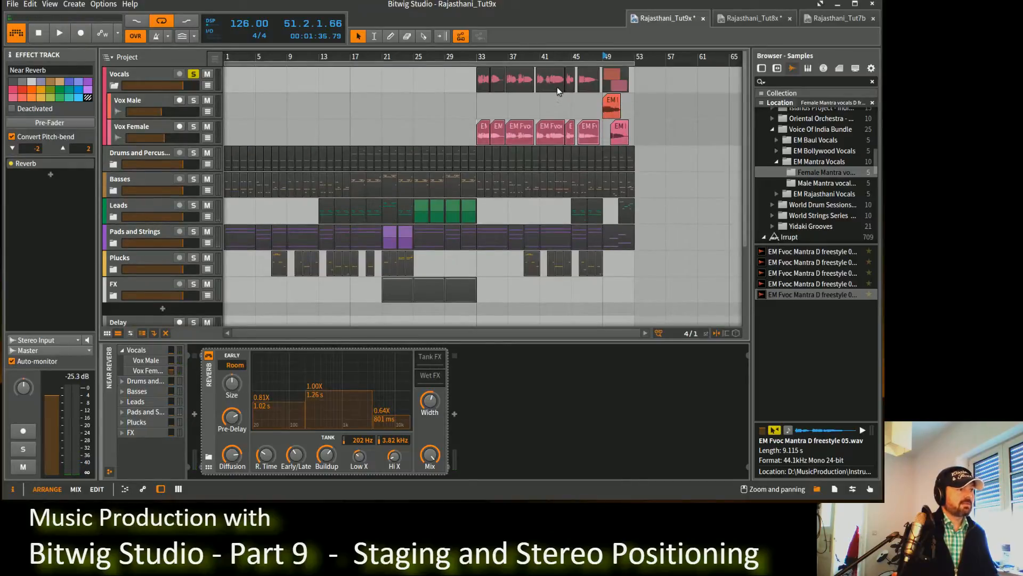
pyautogui.click(143, 100)
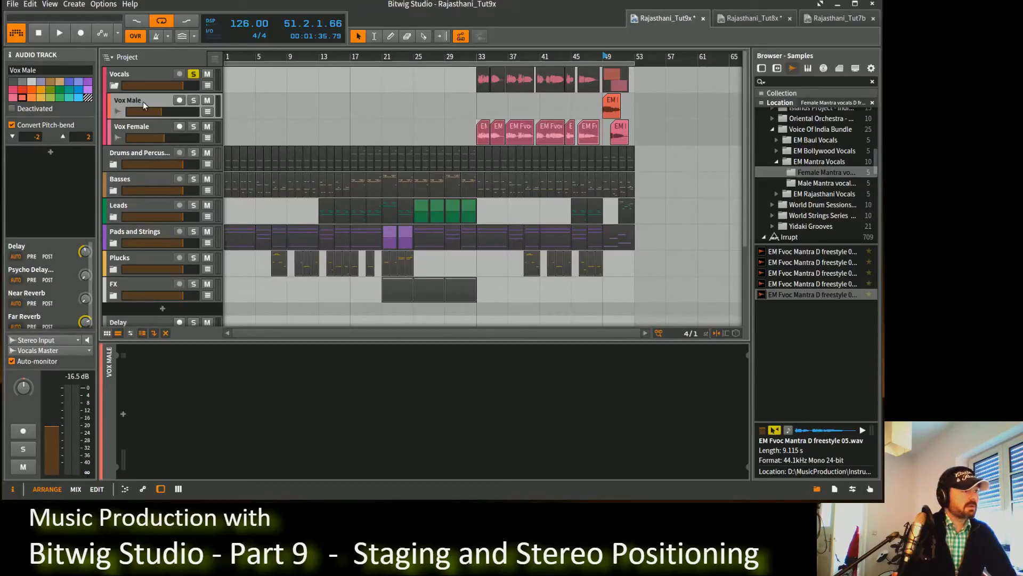
pyautogui.click(124, 415)
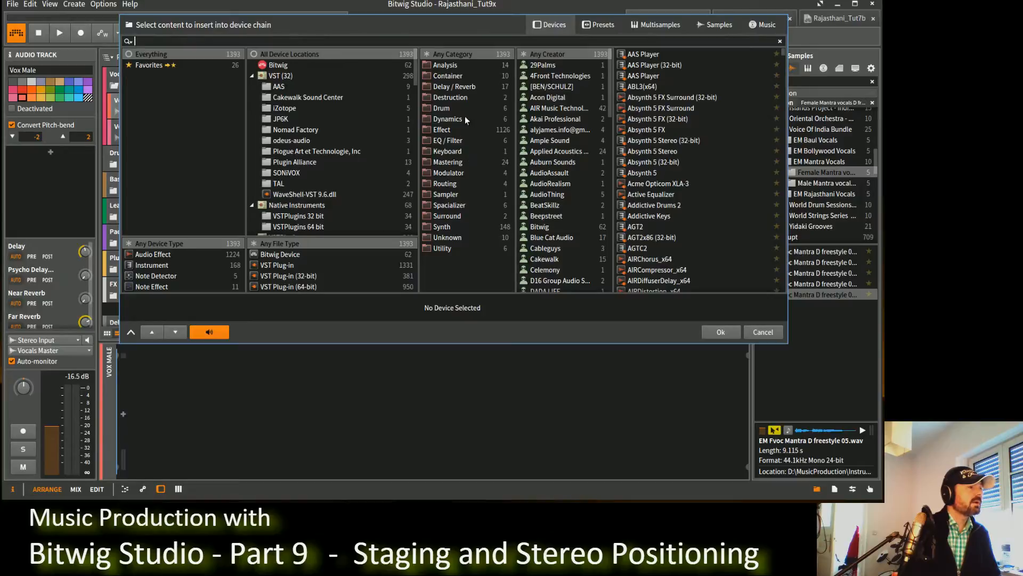
pyautogui.scroll(-1, 559, 197)
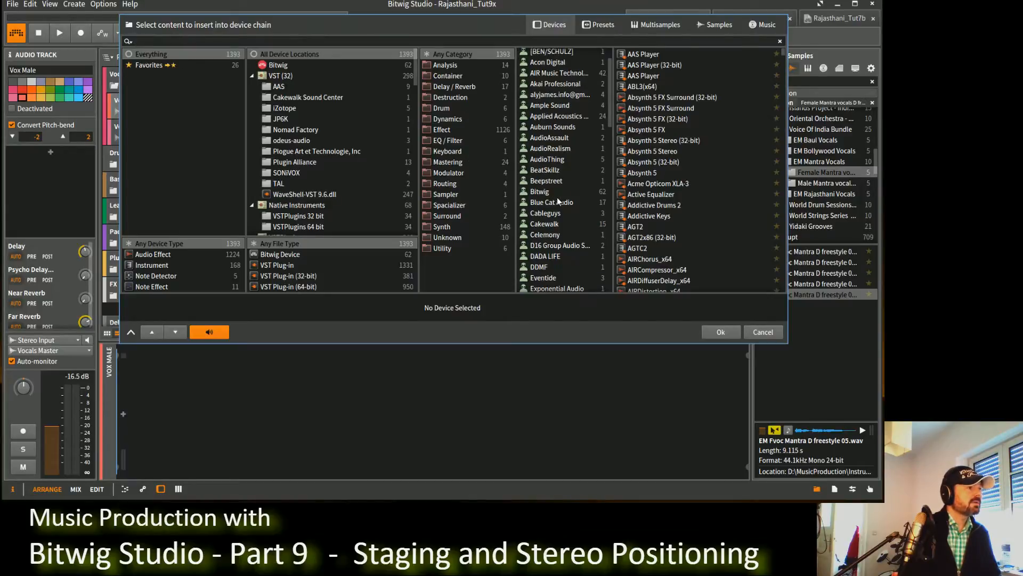
pyautogui.click(548, 193)
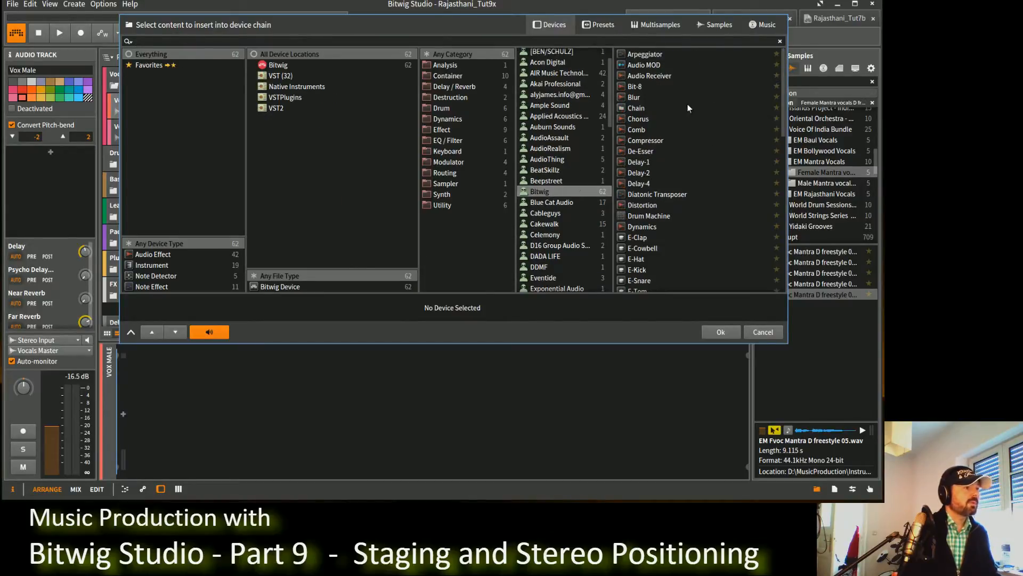
pyautogui.click(657, 227)
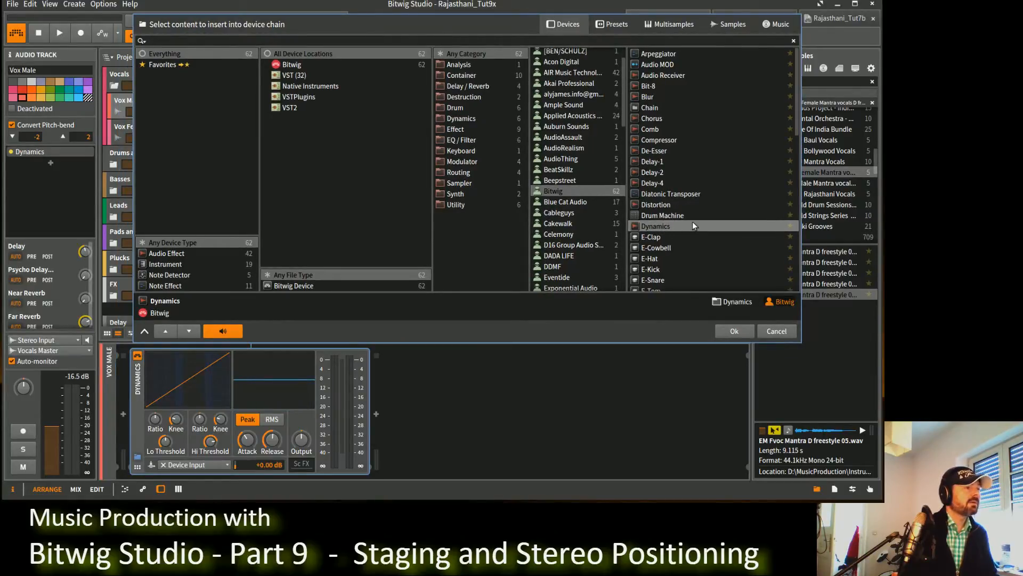
pyautogui.scroll(-2, 677, 218)
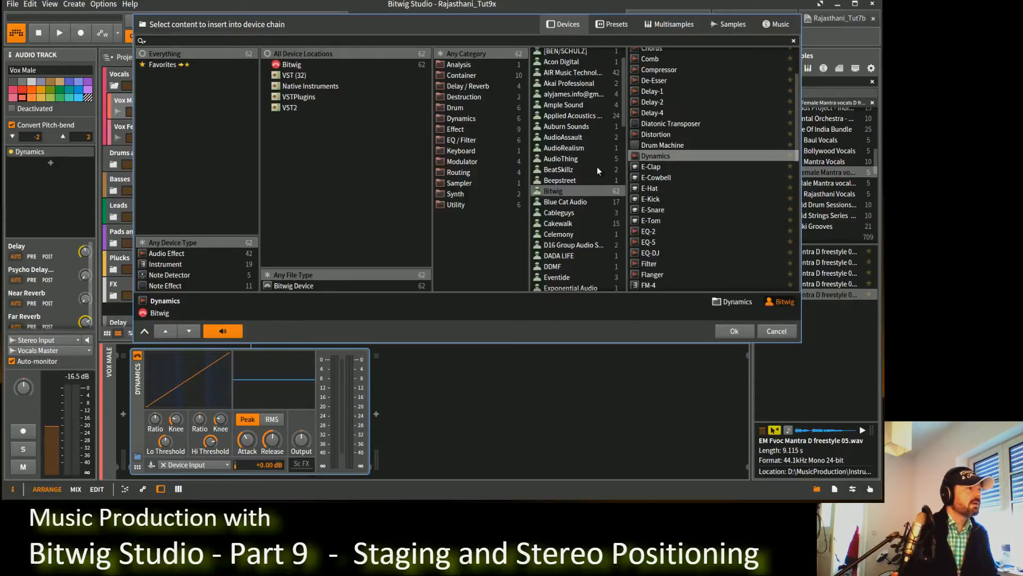
pyautogui.click(456, 118)
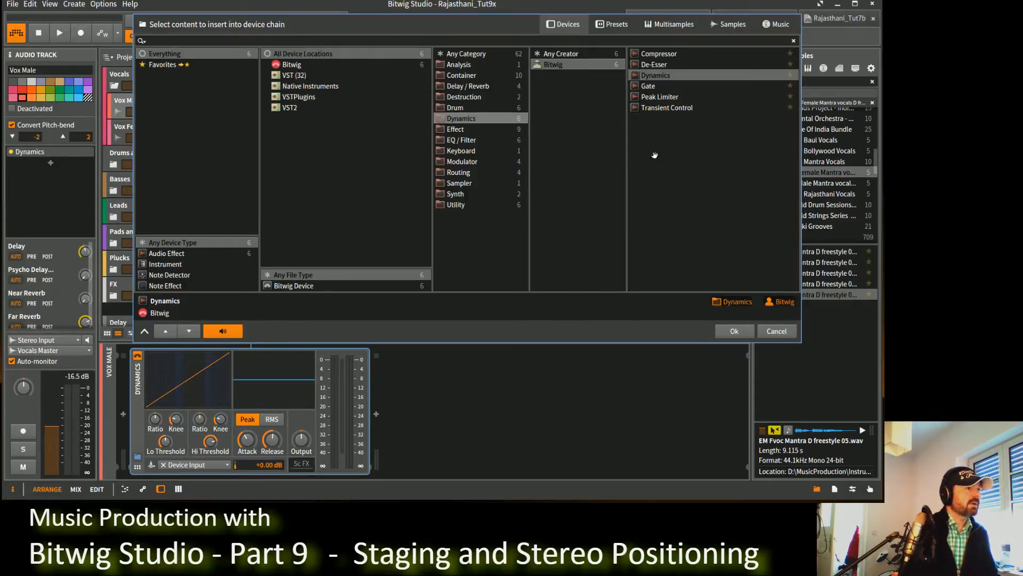
pyautogui.click(672, 108)
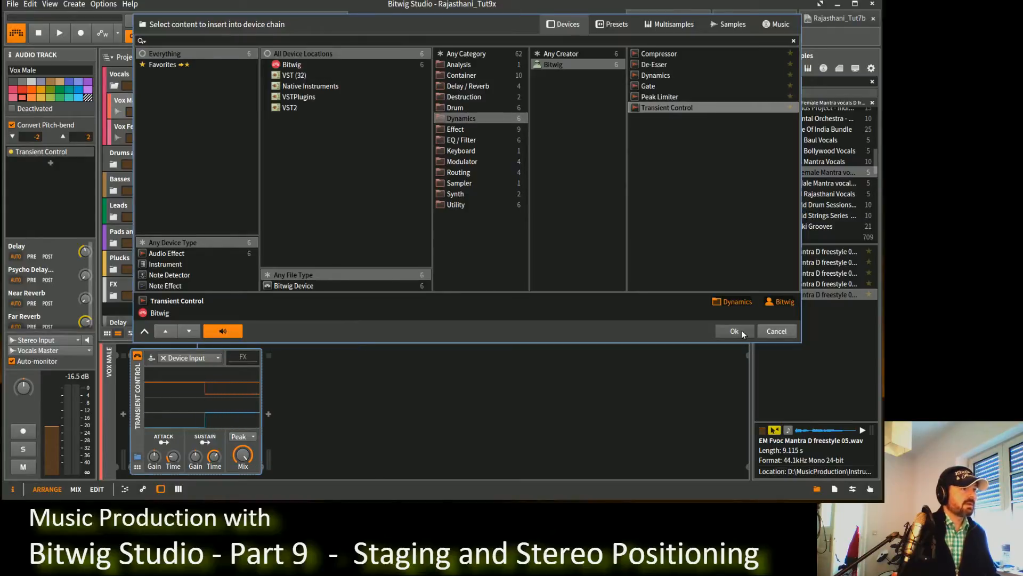
pyautogui.click(743, 333)
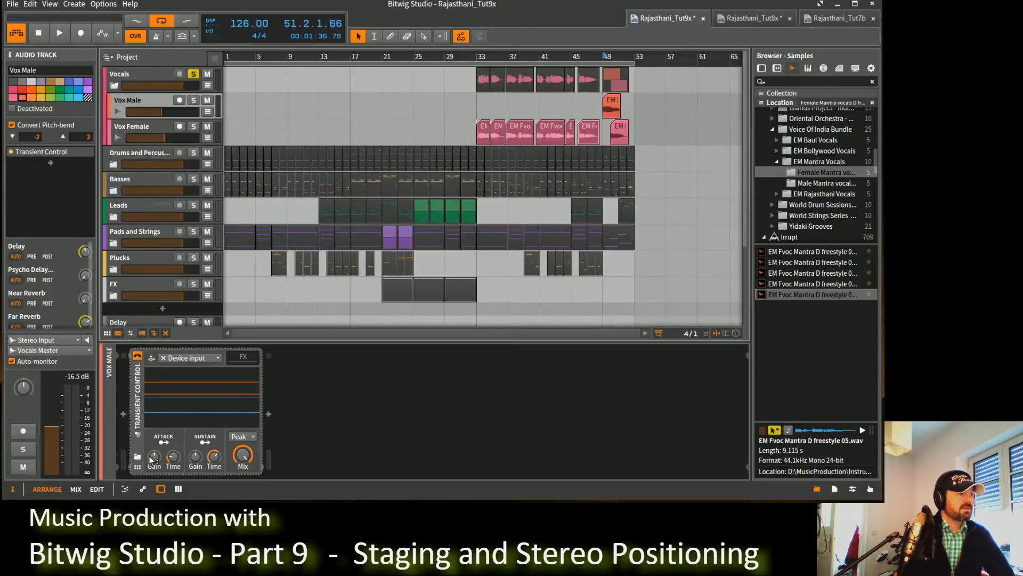
# Lower the attack gain of the Transient Control on Vox Male and play both vocals from bar 49.
pyautogui.moveTo(156, 458); pyautogui.dragTo(156, 481)
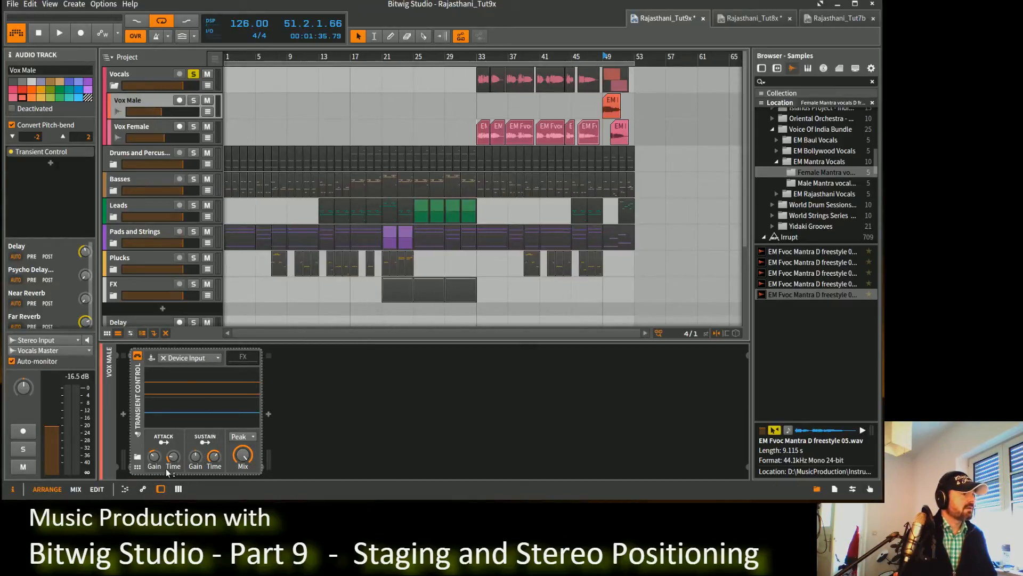
pyautogui.moveTo(154, 457); pyautogui.dragTo(154, 477)
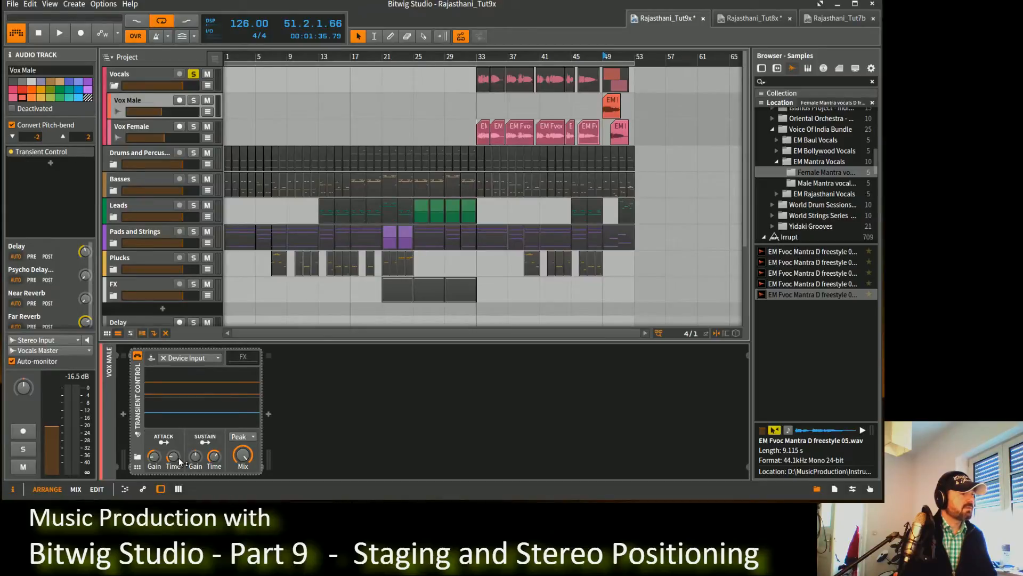
pyautogui.press('space')
pyautogui.moveTo(176, 462)
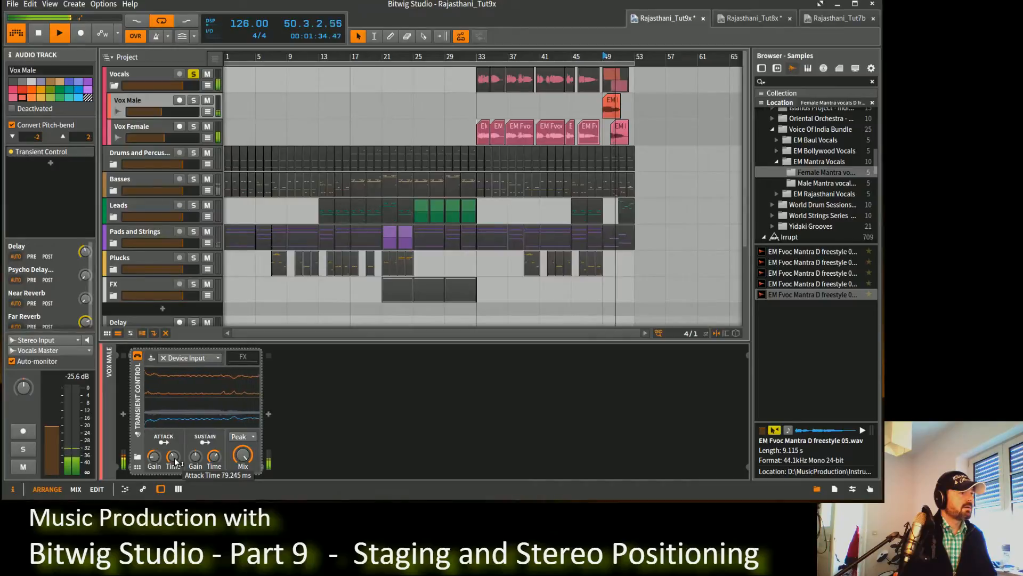
pyautogui.press('space')
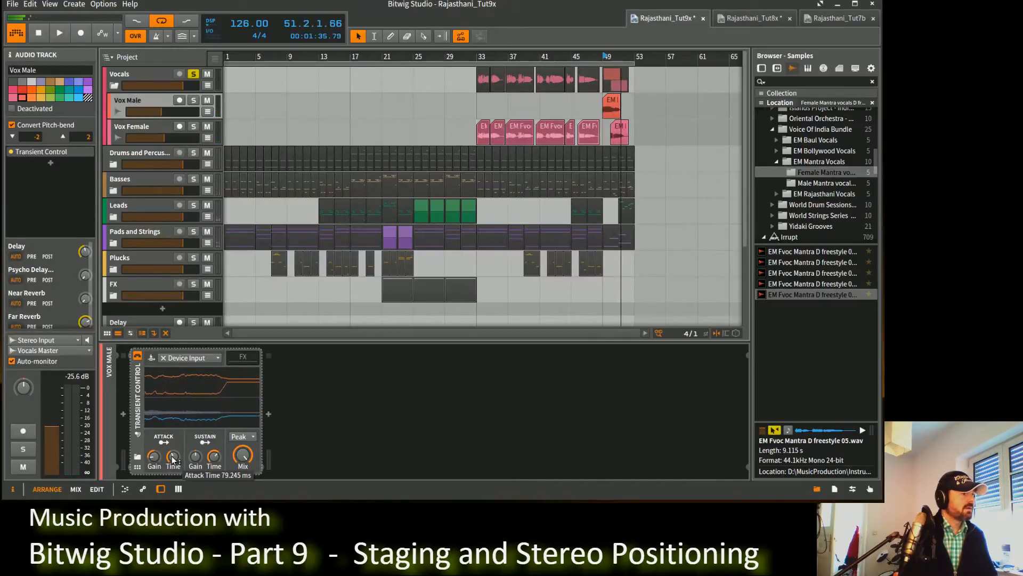
# Fine-tune the attack settings of Vox Male's Transient Control while listening to both vocals again from bar 49.
pyautogui.moveTo(173, 459)
pyautogui.mouseDown()
pyautogui.moveTo(173, 469)
pyautogui.moveTo(155, 454)
pyautogui.mouseUp()
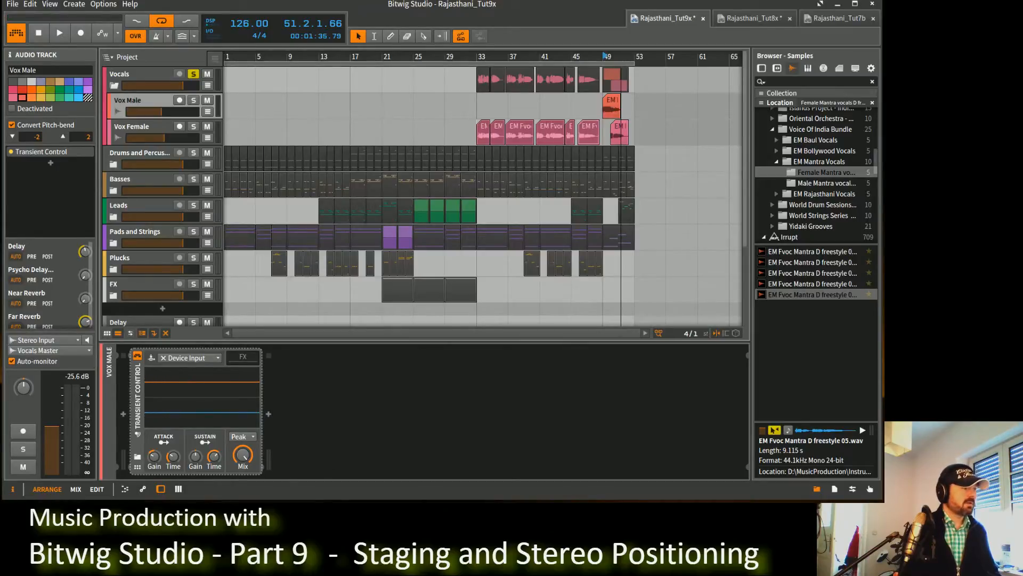
pyautogui.press('space')
pyautogui.moveTo(154, 456); pyautogui.dragTo(154, 445)
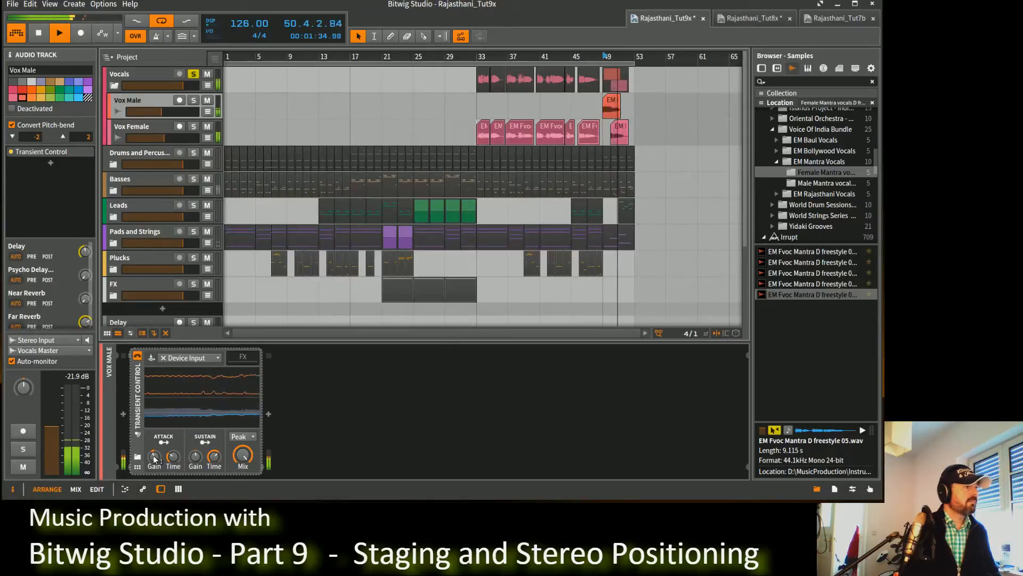
pyautogui.press('space')
# Review the delay and reverb effect tracks, and compare the sends of Vox Female and Vox Male.
pyautogui.scroll(-4, 152, 210)
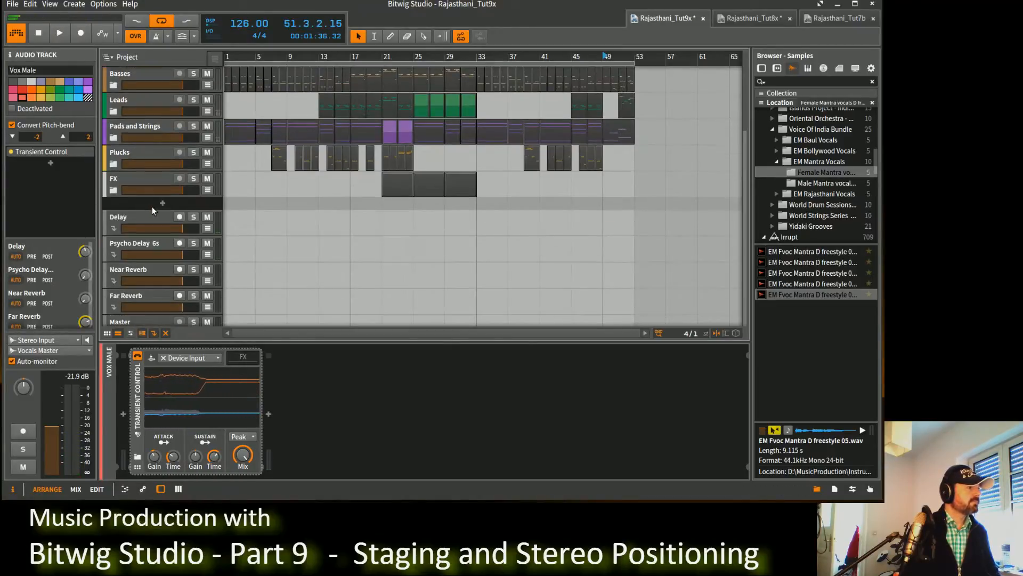
pyautogui.scroll(-1, 152, 260)
pyautogui.scroll(3, 153, 261)
pyautogui.scroll(-3, 187, 277)
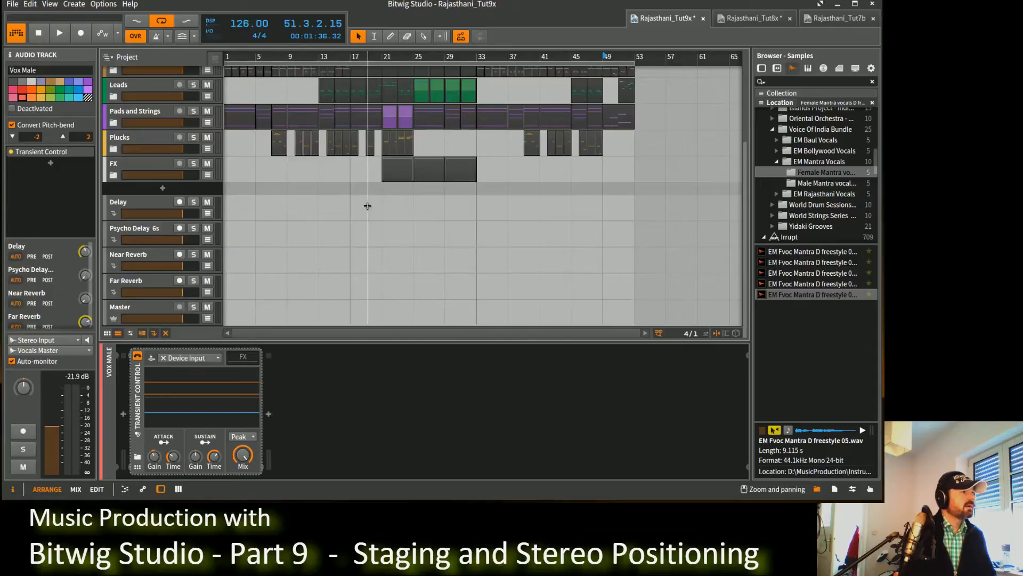
pyautogui.scroll(5, 156, 123)
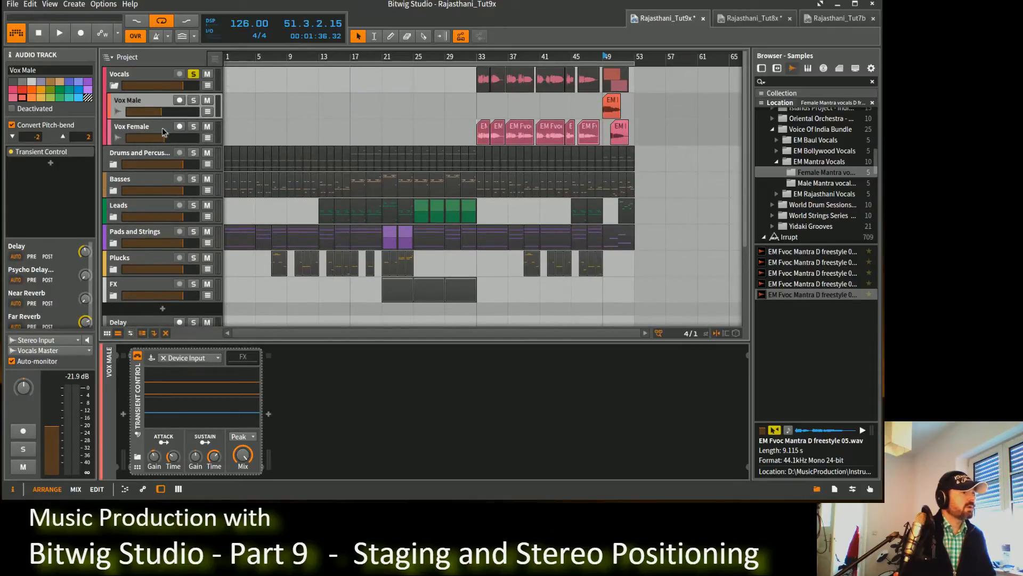
pyautogui.click(163, 129)
pyautogui.click(153, 102)
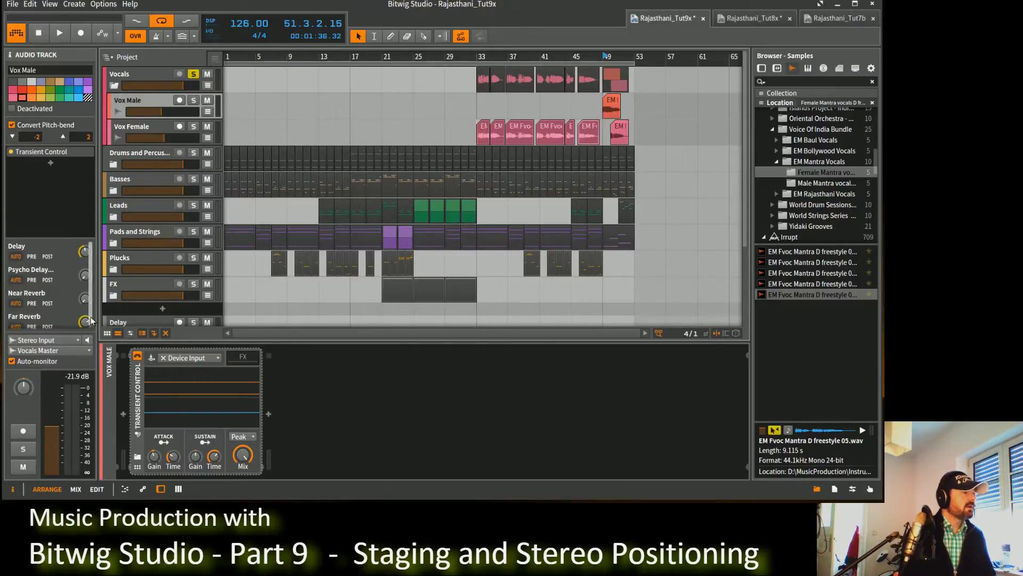
# Inspect the incoming sends of the Near Reverb and Far Reverb effect tracks, expanding the FX group to reach Noise Sweep.
pyautogui.scroll(-4, 169, 277)
pyautogui.scroll(-1, 169, 277)
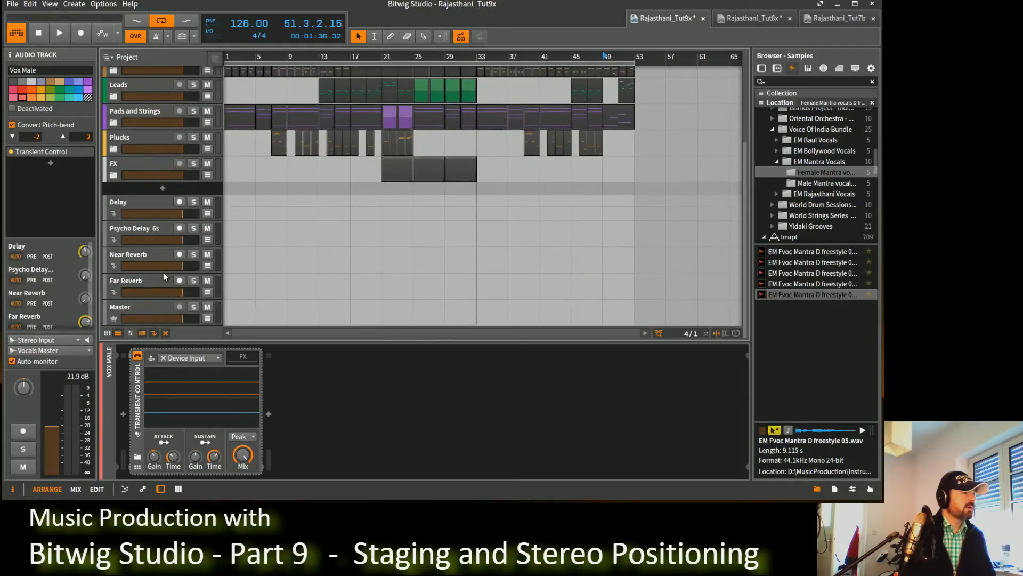
pyautogui.click(134, 257)
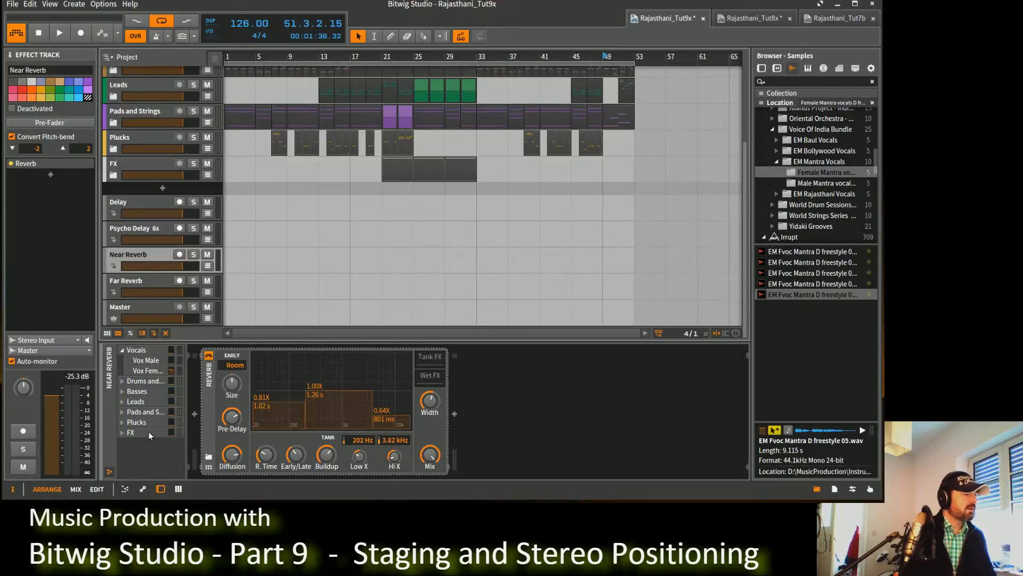
pyautogui.click(122, 432)
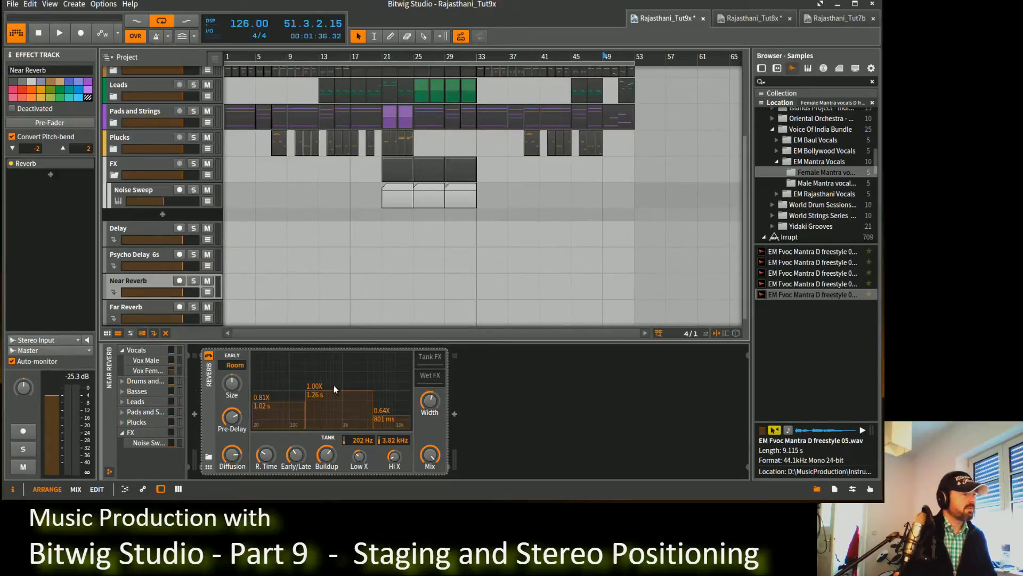
pyautogui.click(122, 391)
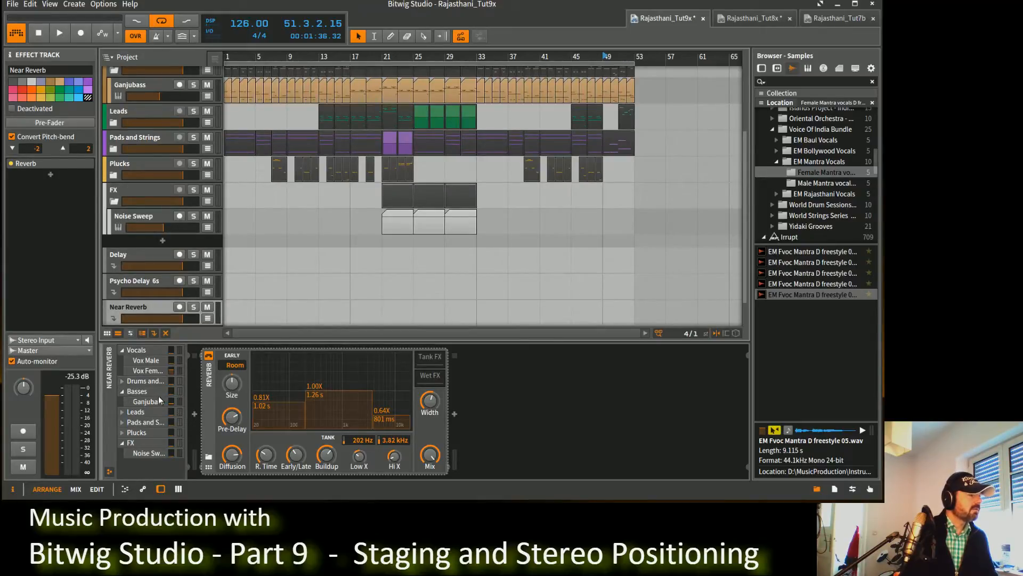
pyautogui.click(122, 391)
pyautogui.scroll(-1, 134, 254)
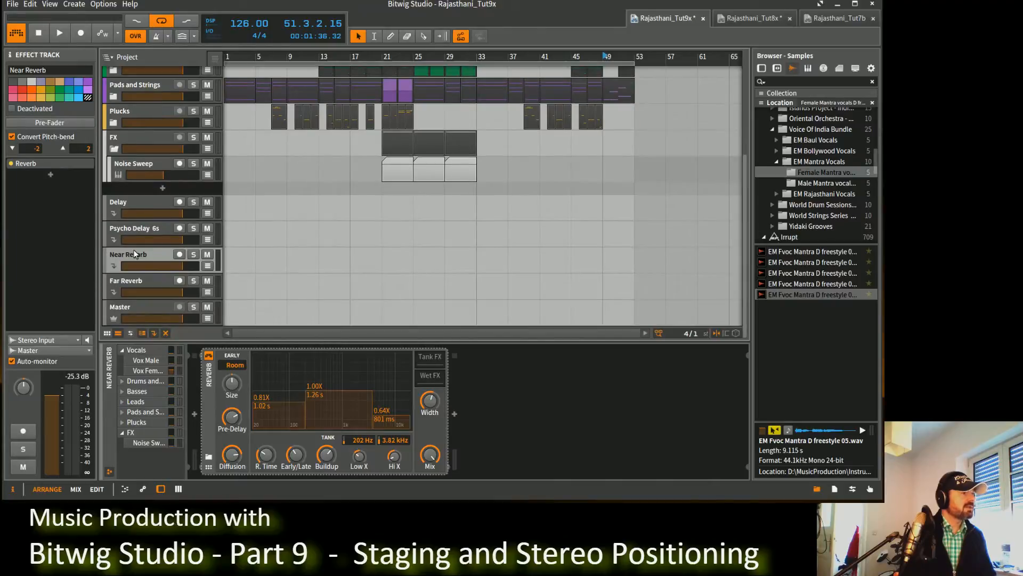
pyautogui.click(137, 280)
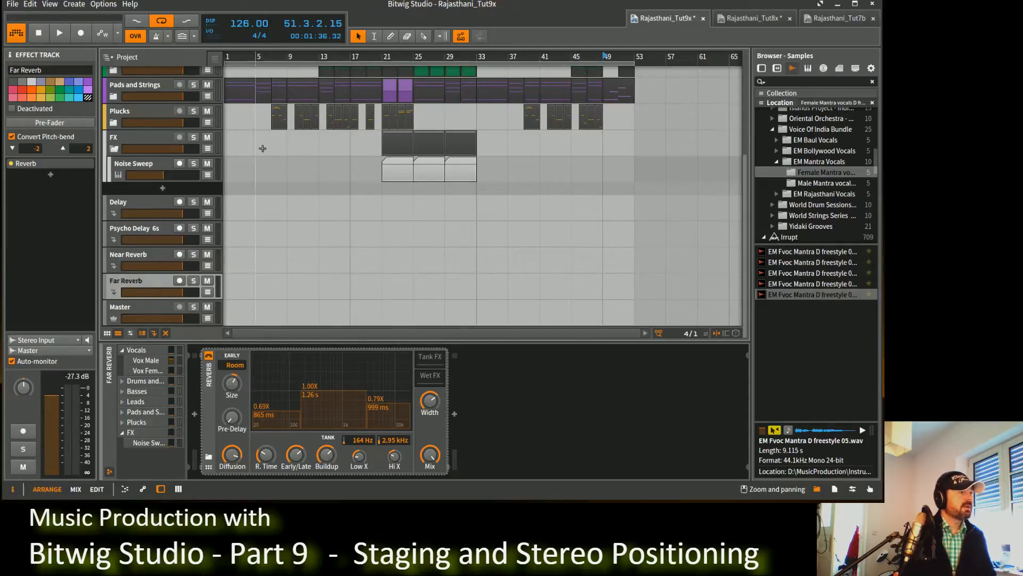
# Set the playback start to bar 21 and move the solo from the Vocals group to Noise Sweep.
pyautogui.scroll(4, 516, 137)
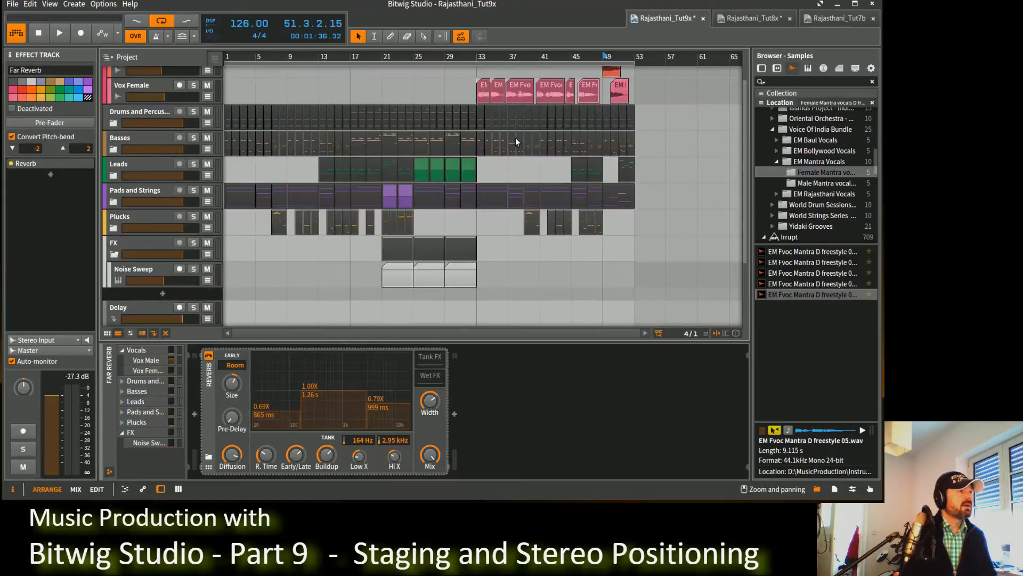
pyautogui.click(383, 55)
pyautogui.scroll(2, 156, 108)
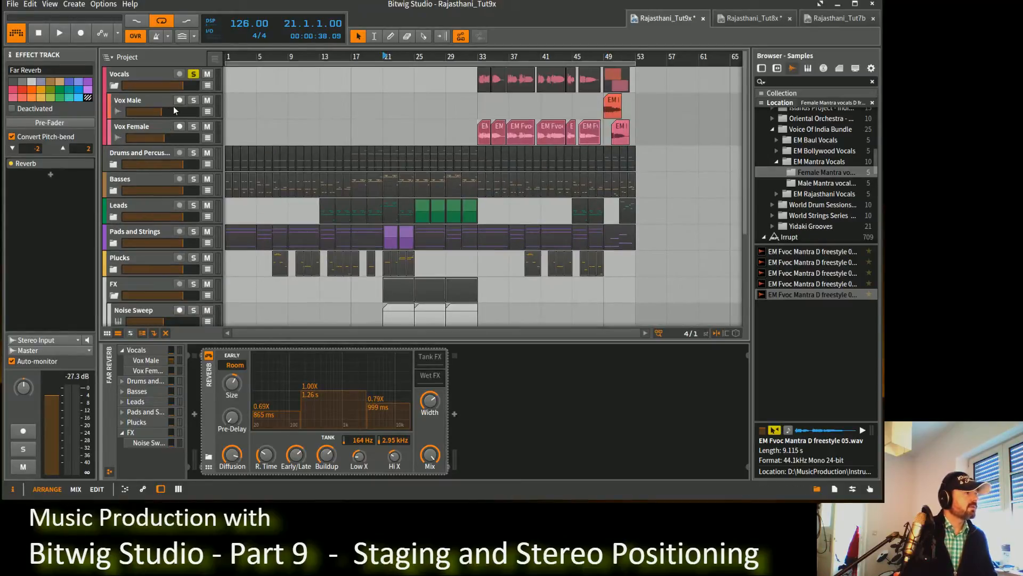
pyautogui.click(193, 73)
pyautogui.click(194, 74)
pyautogui.scroll(-5, 171, 198)
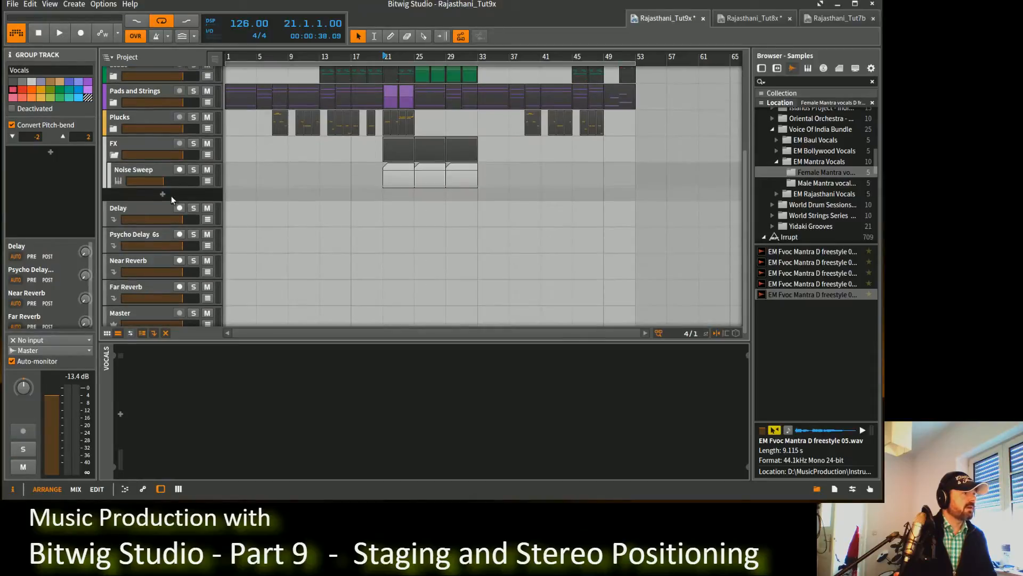
pyautogui.click(193, 171)
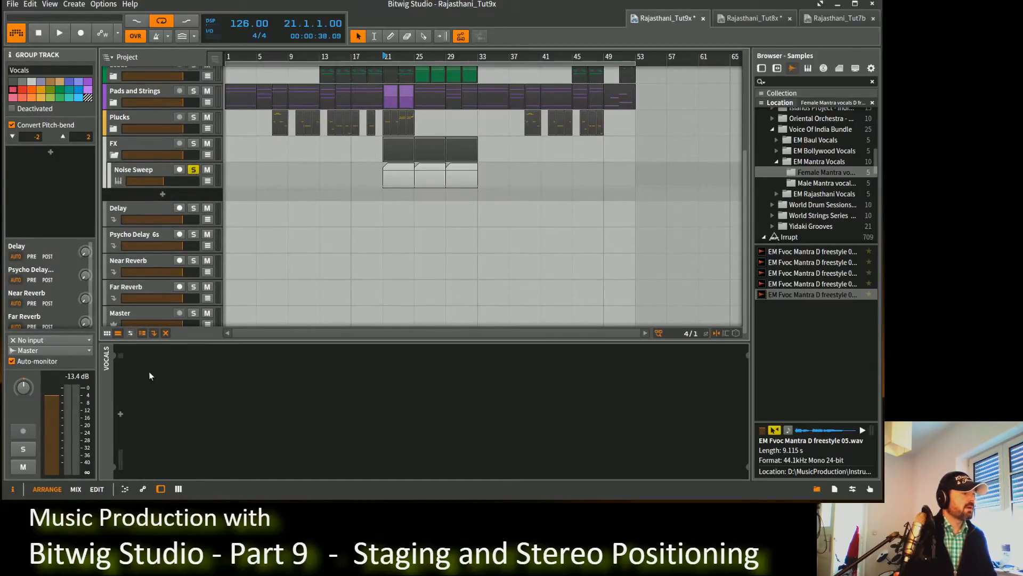
# Raise Noise Sweep's send to the Far Reverb to about -12.29 dB while playing it from bar 21.
pyautogui.click(155, 288)
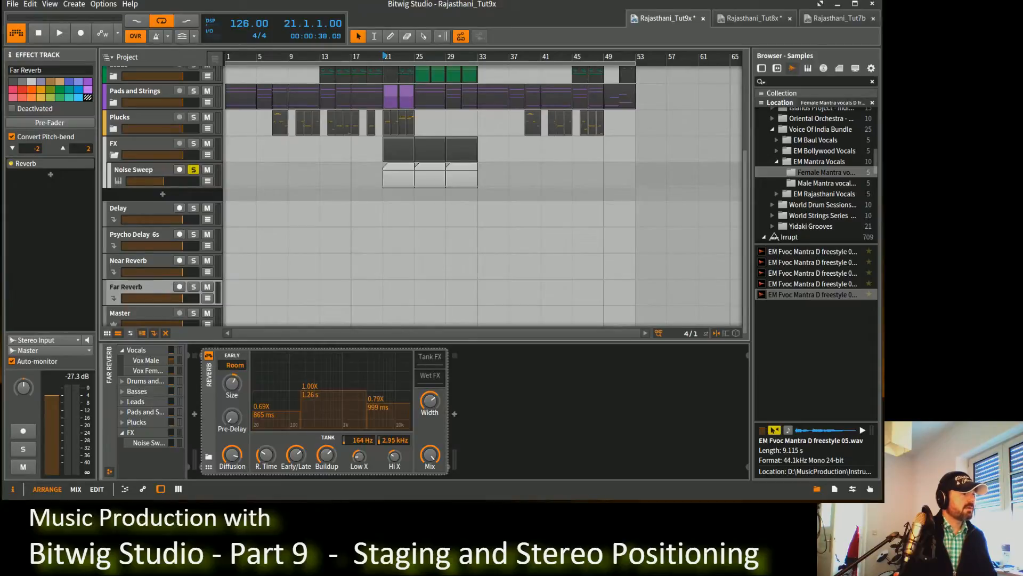
pyautogui.press('space')
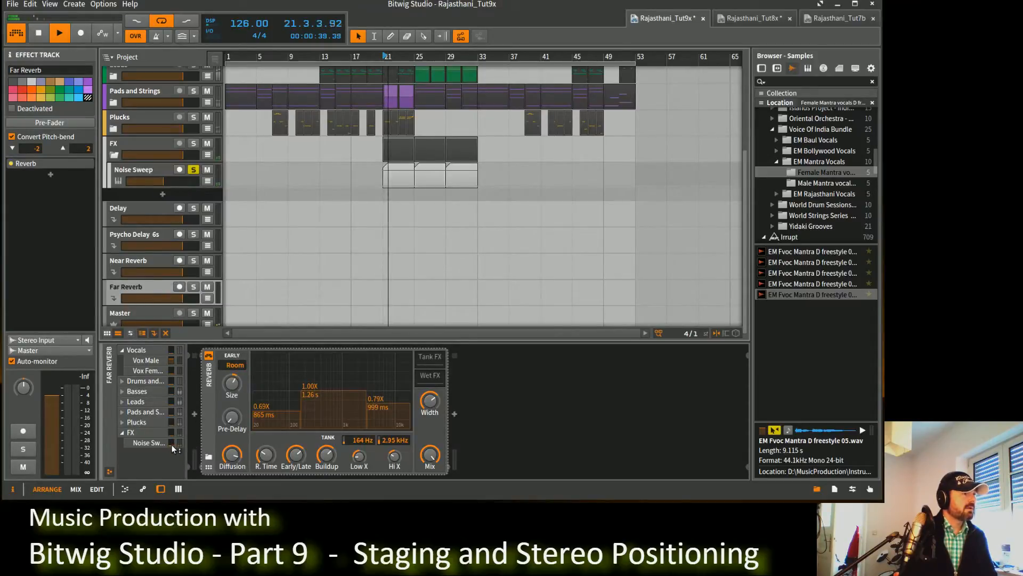
pyautogui.moveTo(172, 445); pyautogui.dragTo(172, 431)
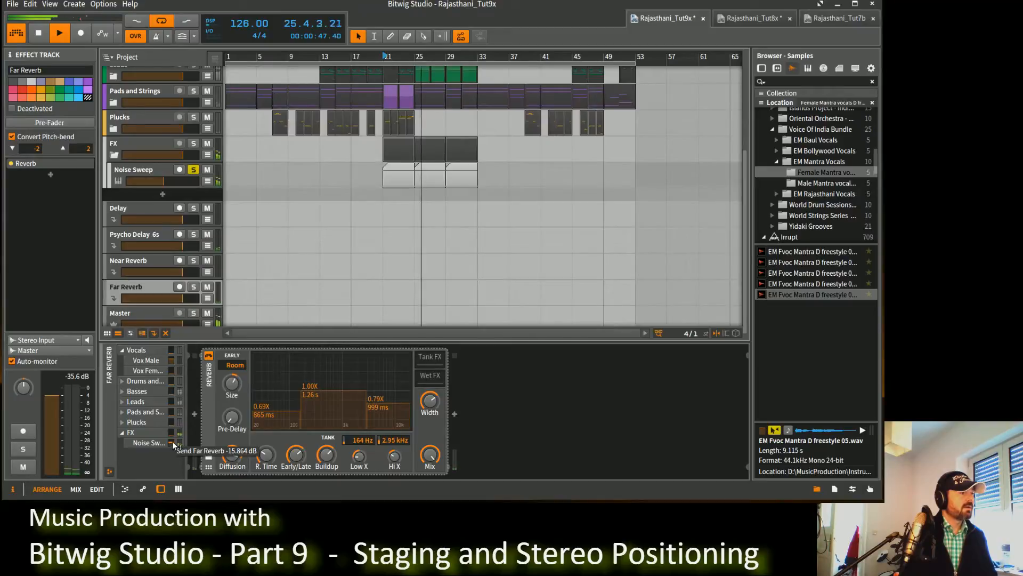
pyautogui.moveTo(172, 446); pyautogui.dragTo(173, 438)
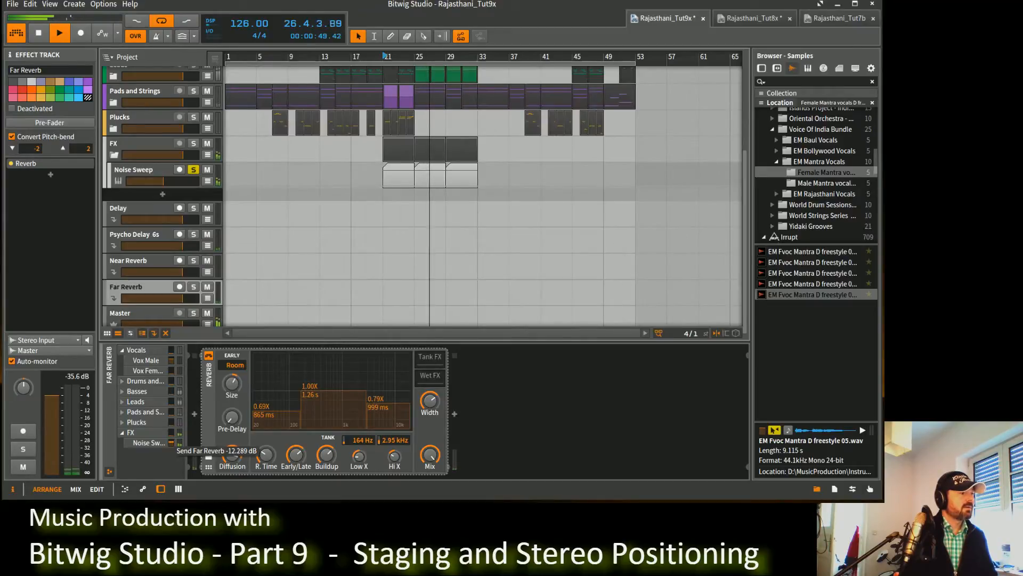
pyautogui.press('space')
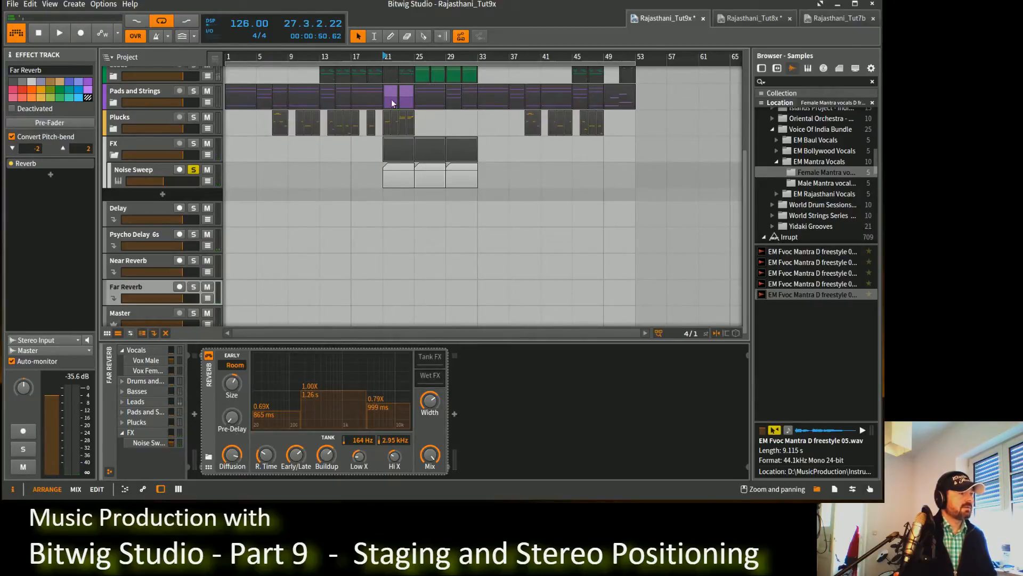
# Turn off the solo on Noise Sweep and solo Psychepluck inside the expanded Plucks group.
pyautogui.scroll(3, 418, 143)
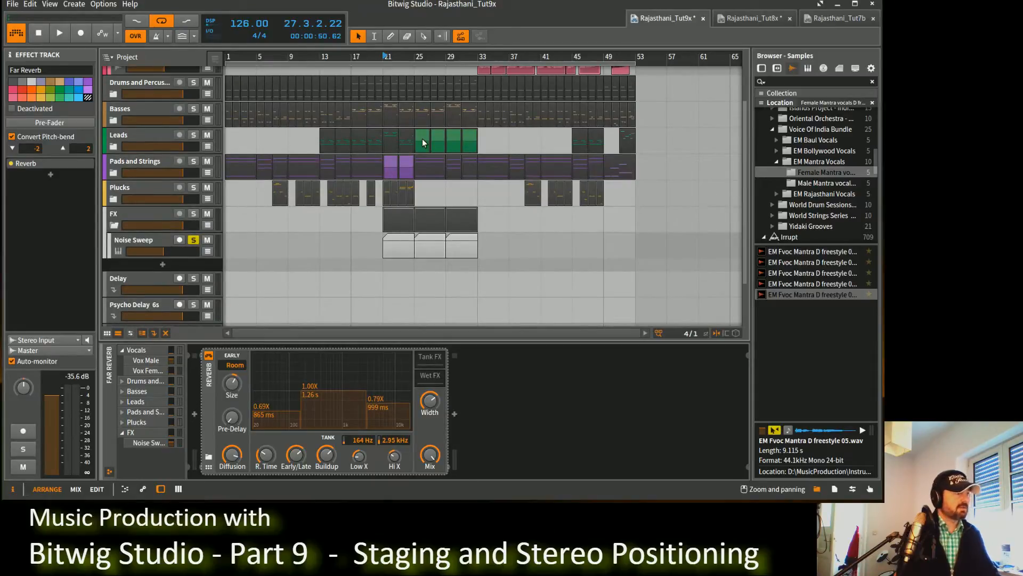
pyautogui.click(195, 240)
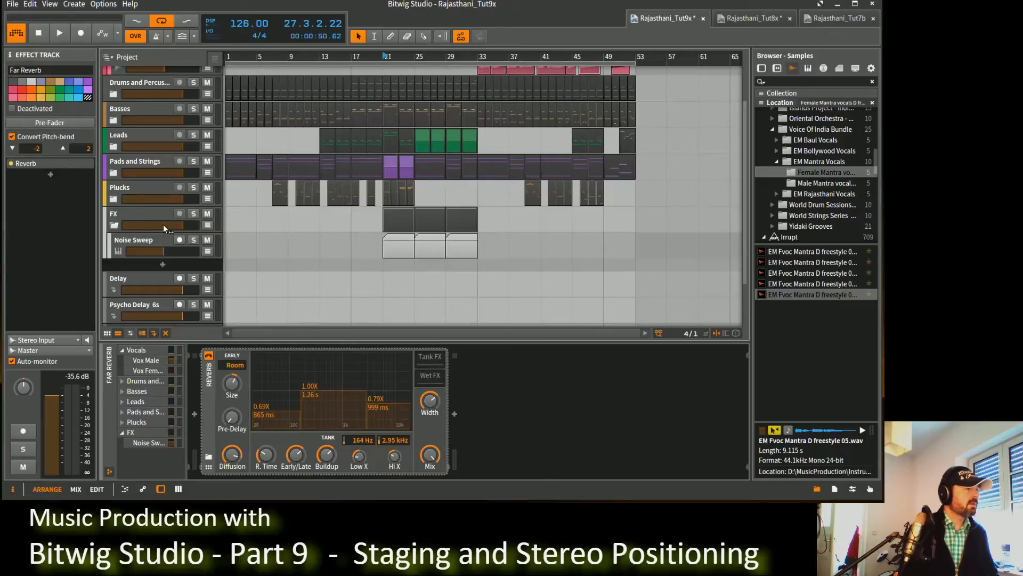
pyautogui.click(113, 197)
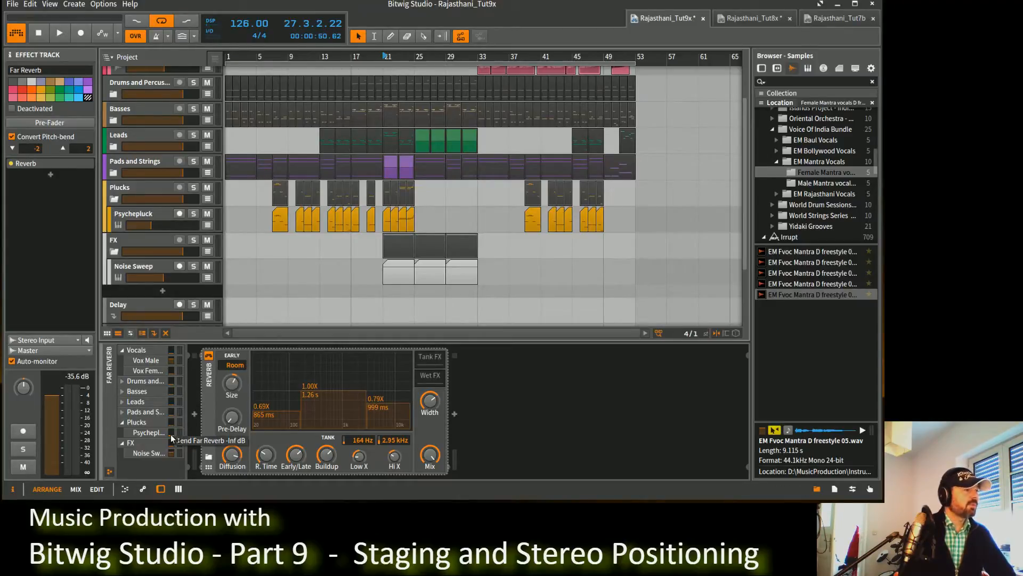
pyautogui.click(194, 214)
# Raise Psychepluck's send to the Far Reverb and audition it from bar 21.
pyautogui.press('space')
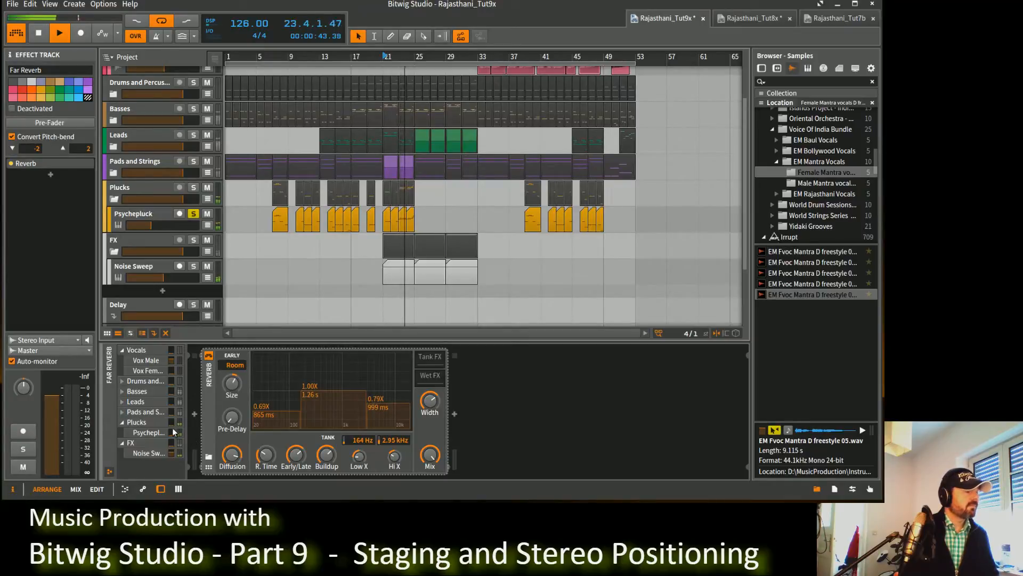
pyautogui.press('space')
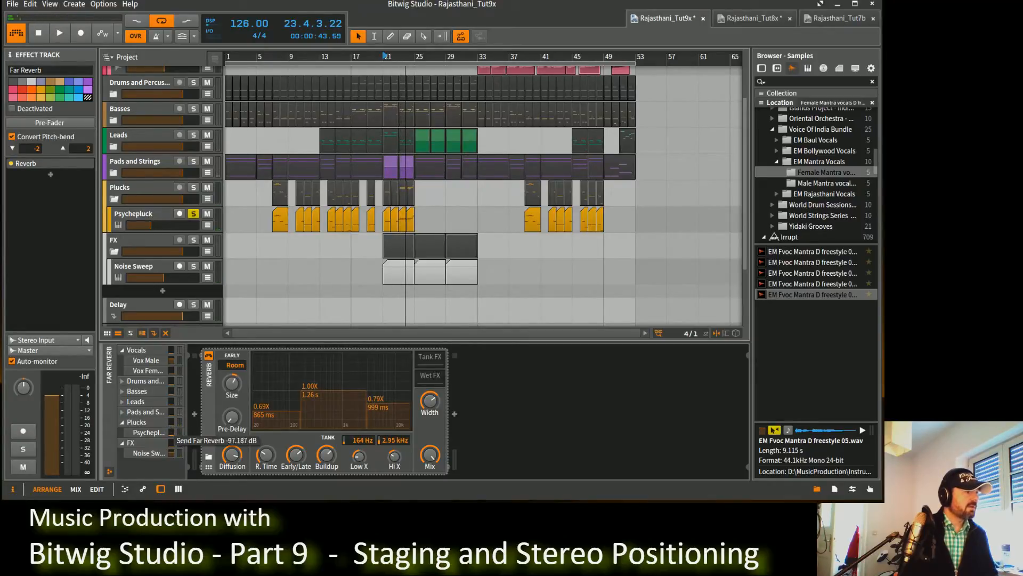
pyautogui.moveTo(171, 434); pyautogui.dragTo(171, 395)
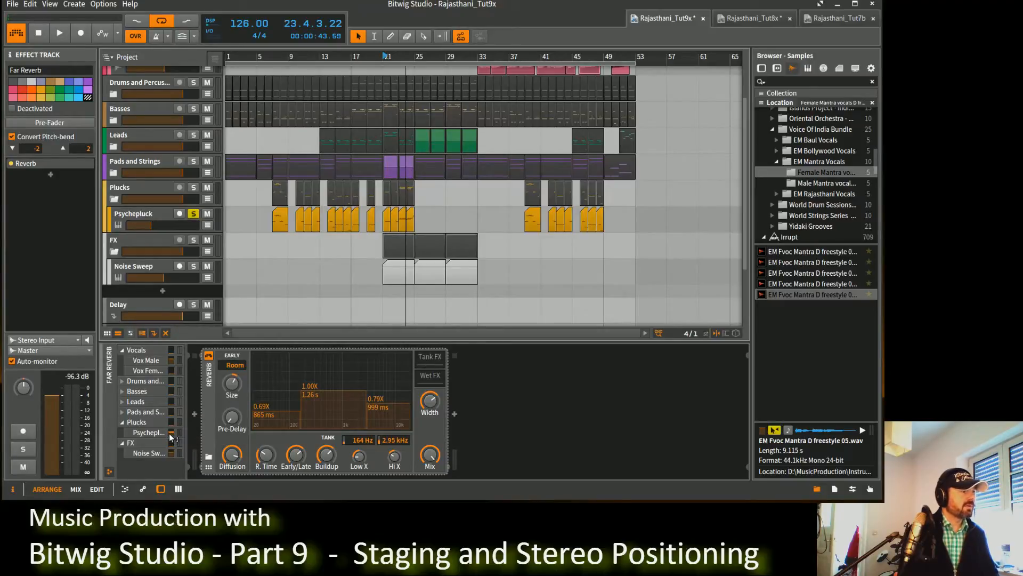
pyautogui.press('space')
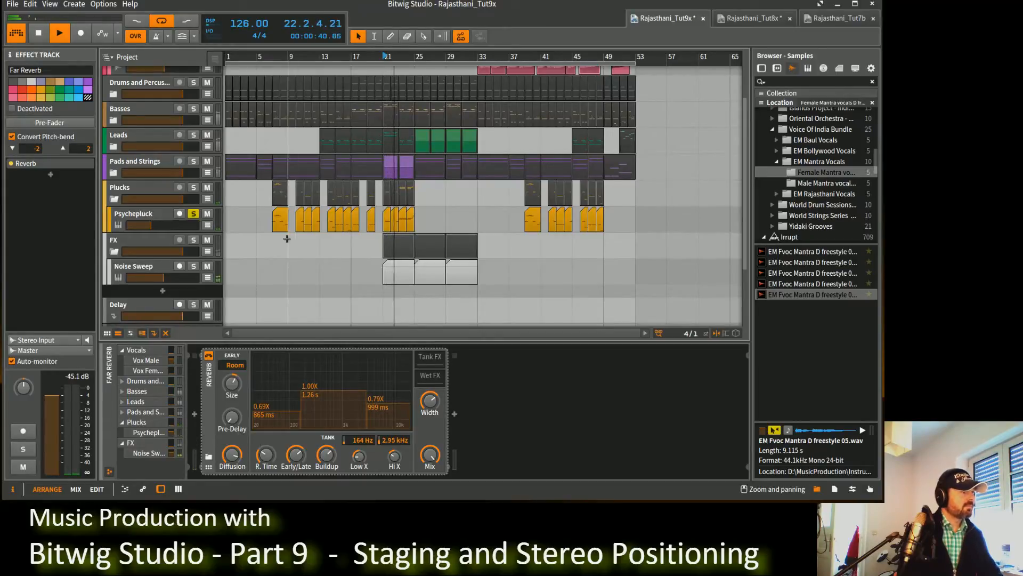
pyautogui.press('space')
# Turn off the solo on Psychepluck and expand the Pads and Strings group with Pad's automation lane hidden.
pyautogui.click(193, 213)
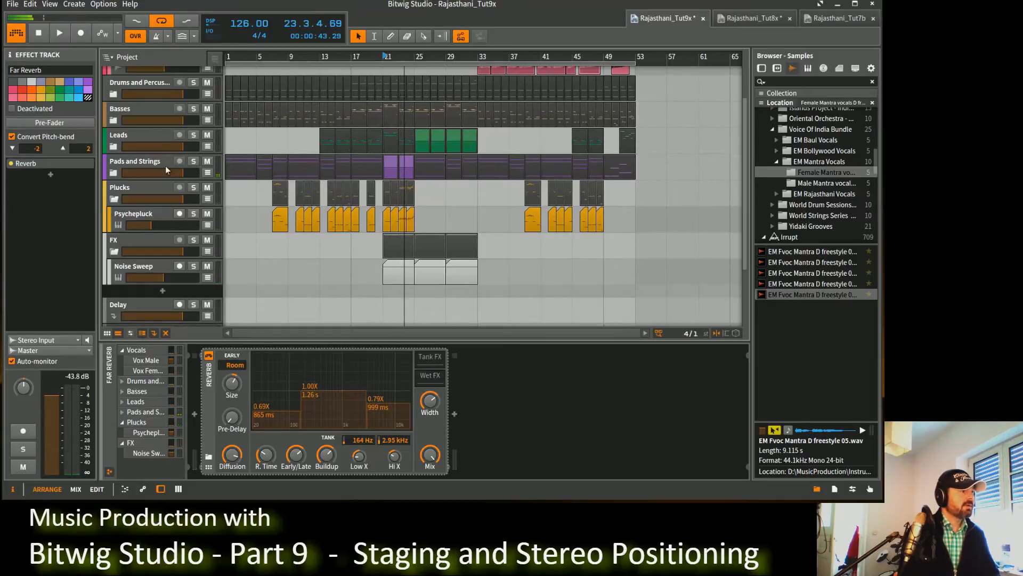
pyautogui.click(113, 174)
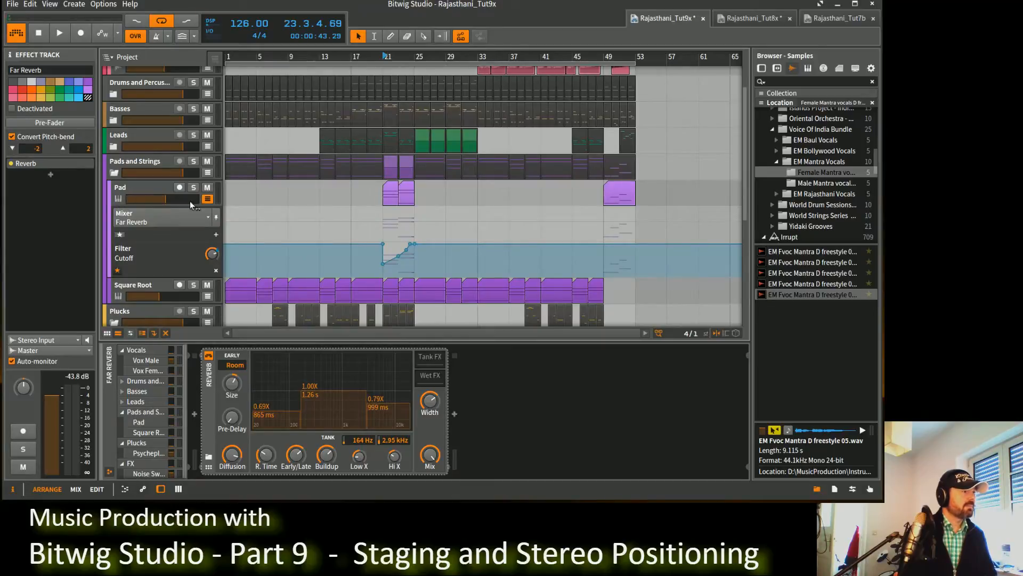
pyautogui.click(207, 199)
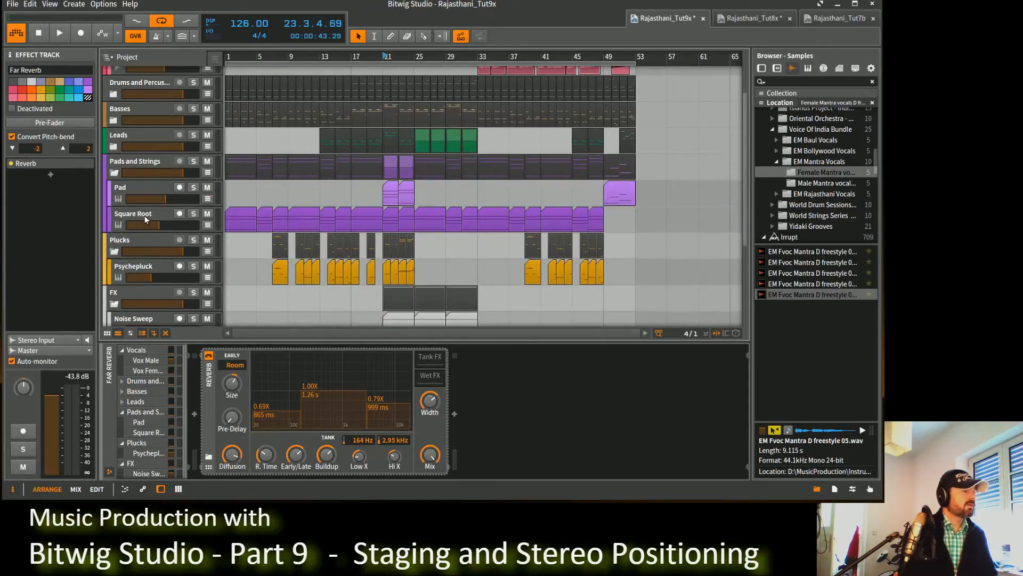
# Bring up the Far Reverb track's device and sends, and solo the Pads and Strings group.
pyautogui.click(157, 194)
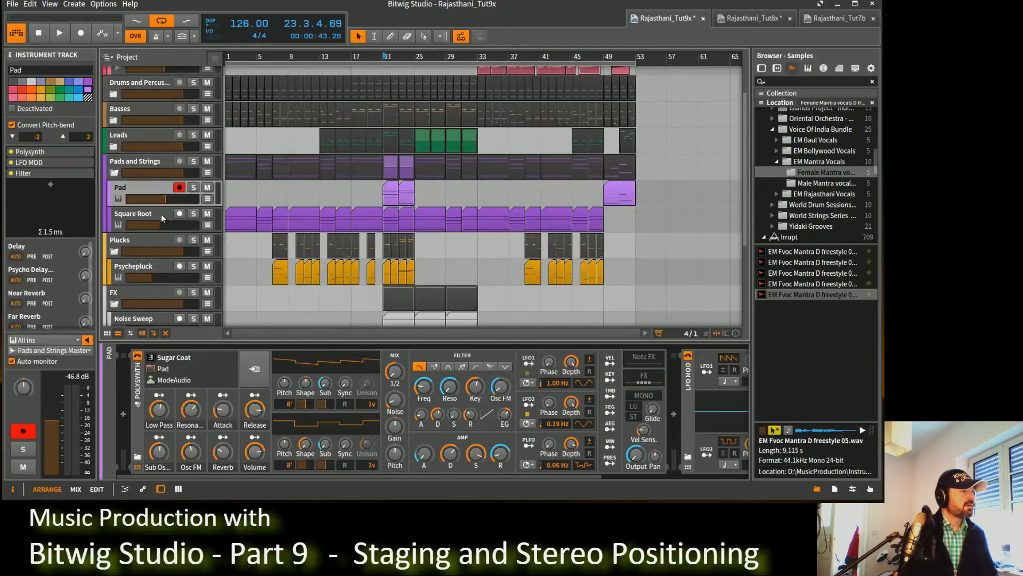
pyautogui.moveTo(169, 200)
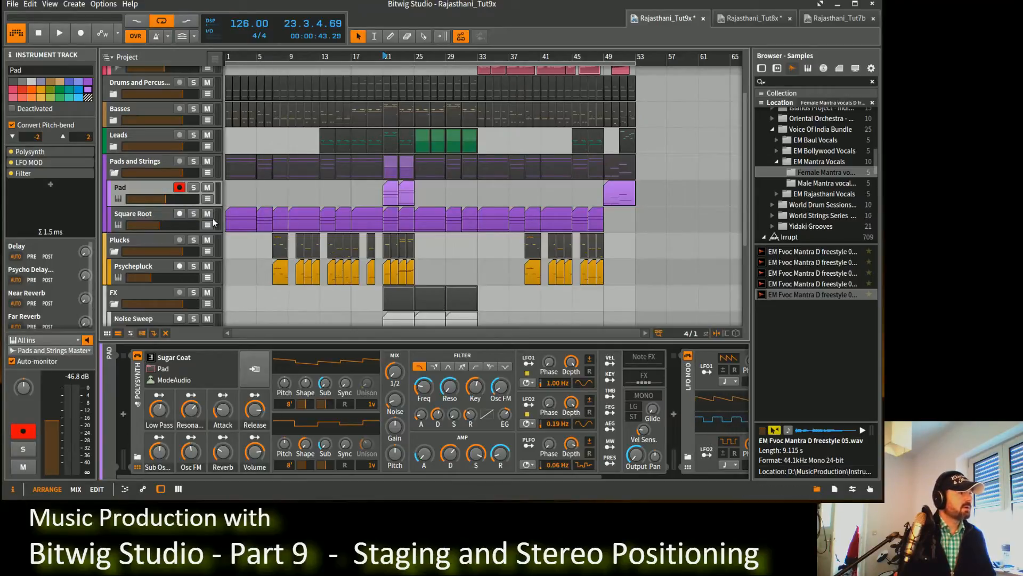
pyautogui.scroll(-3, 213, 223)
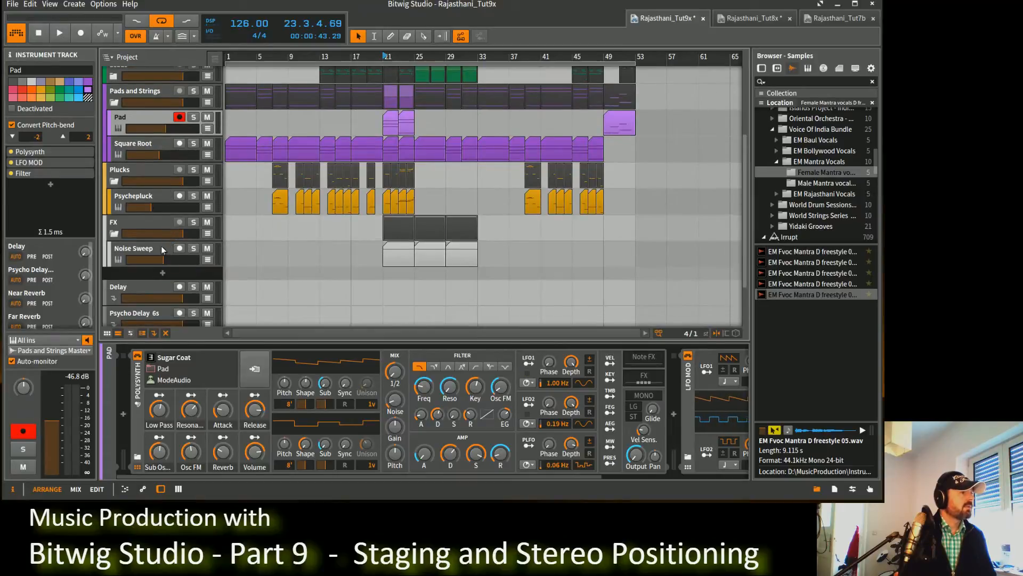
pyautogui.scroll(-3, 155, 267)
pyautogui.click(145, 293)
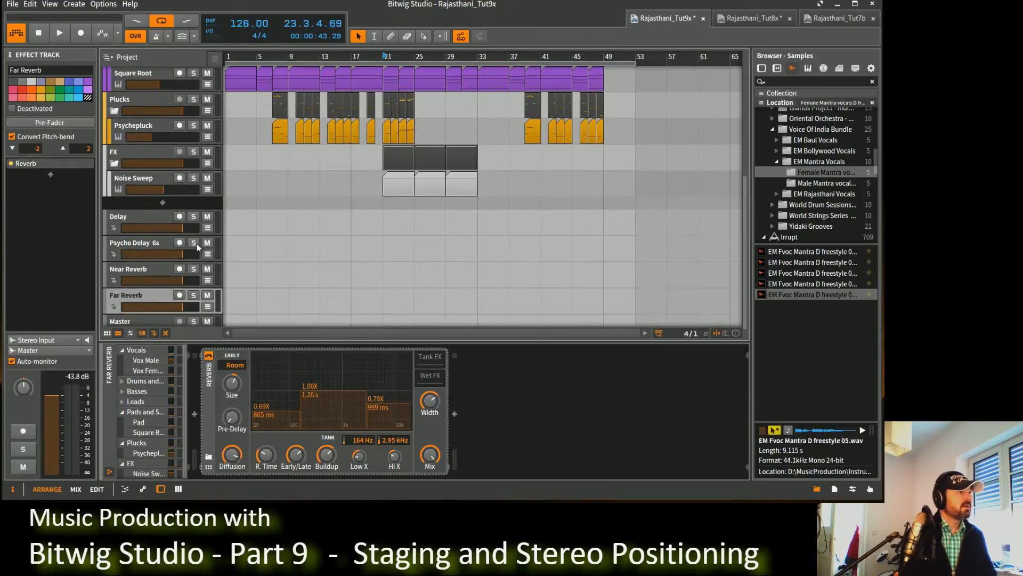
pyautogui.scroll(2, 195, 224)
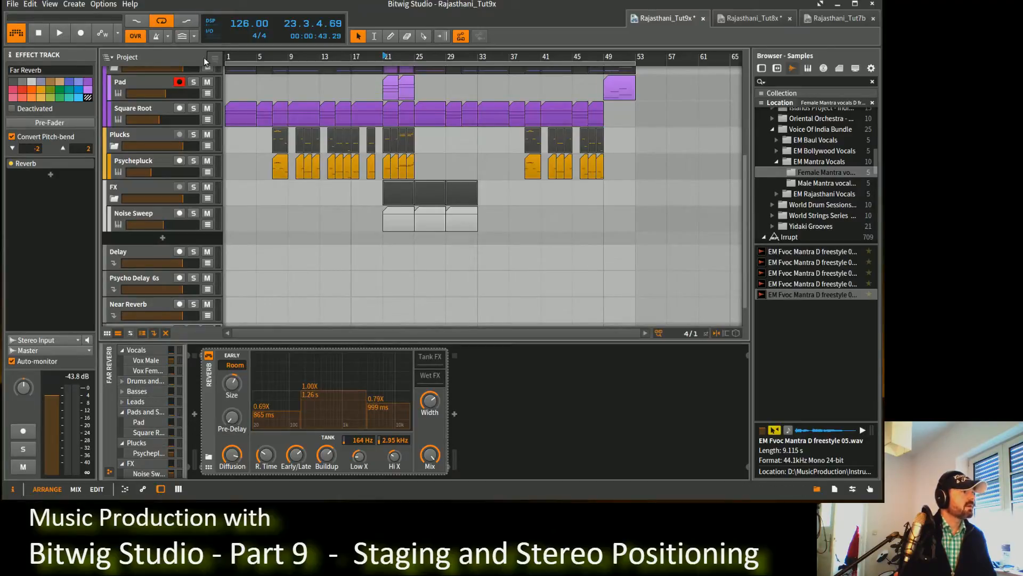
pyautogui.scroll(2, 195, 85)
pyautogui.click(193, 91)
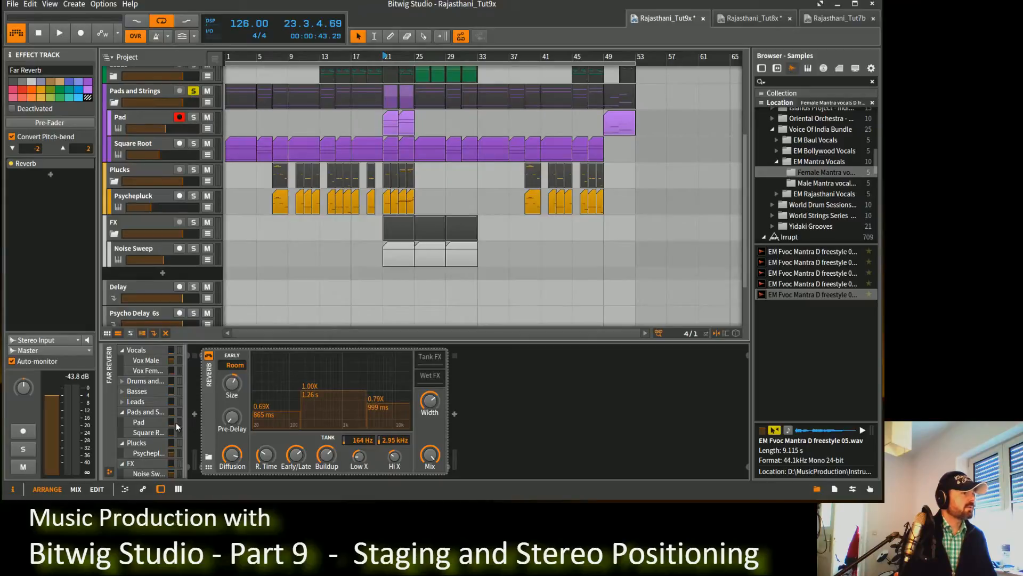
# Play the soloed pads from bar 17 and raise Square Root's send to the Far Reverb.
pyautogui.click(353, 57)
pyautogui.press('space')
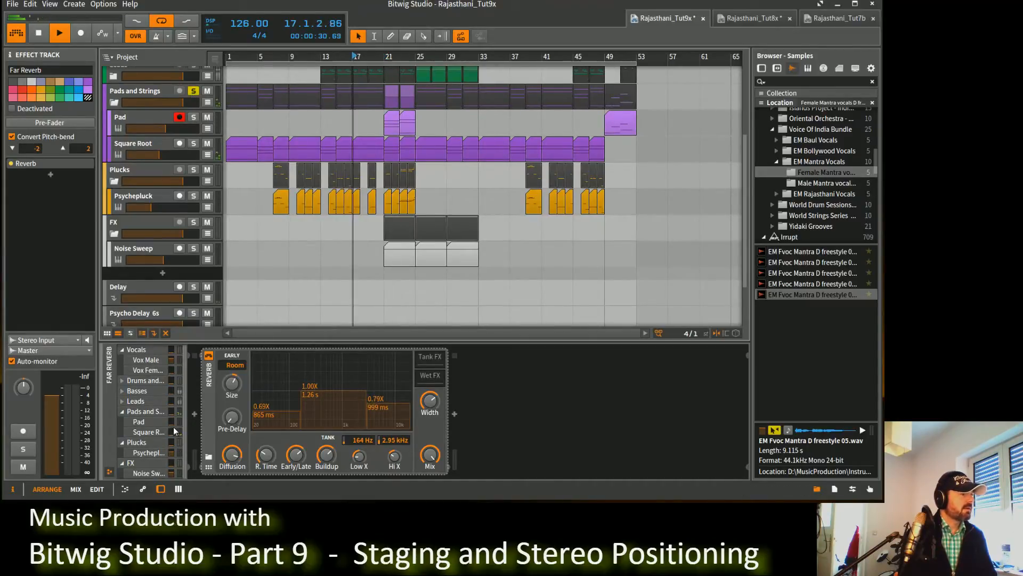
pyautogui.moveTo(171, 433); pyautogui.dragTo(171, 414)
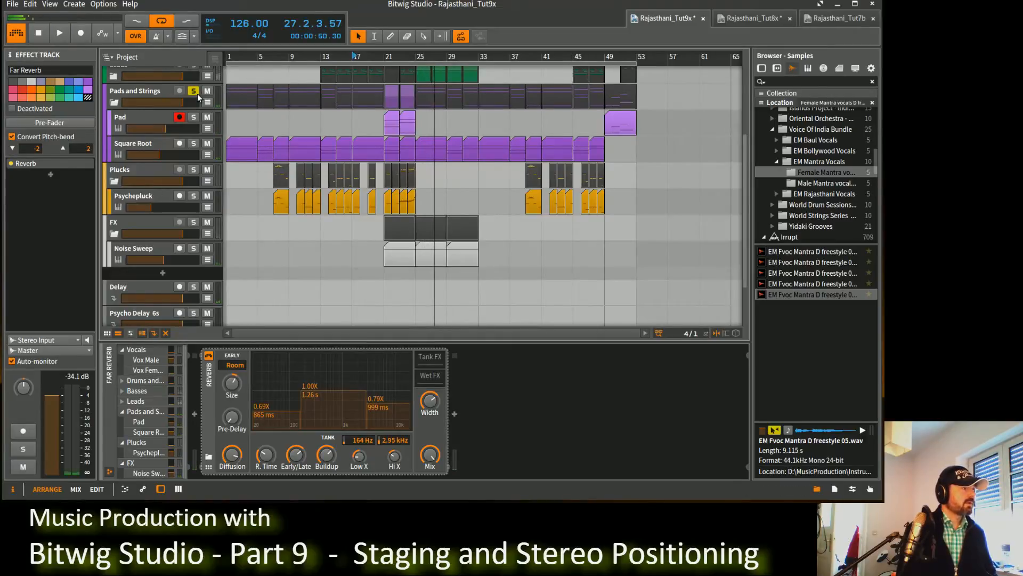
# Turn off the solo on Pads and Strings, collapse that group and Plucks, and check the tracks inside Leads and Basses.
pyautogui.scroll(3, 167, 160)
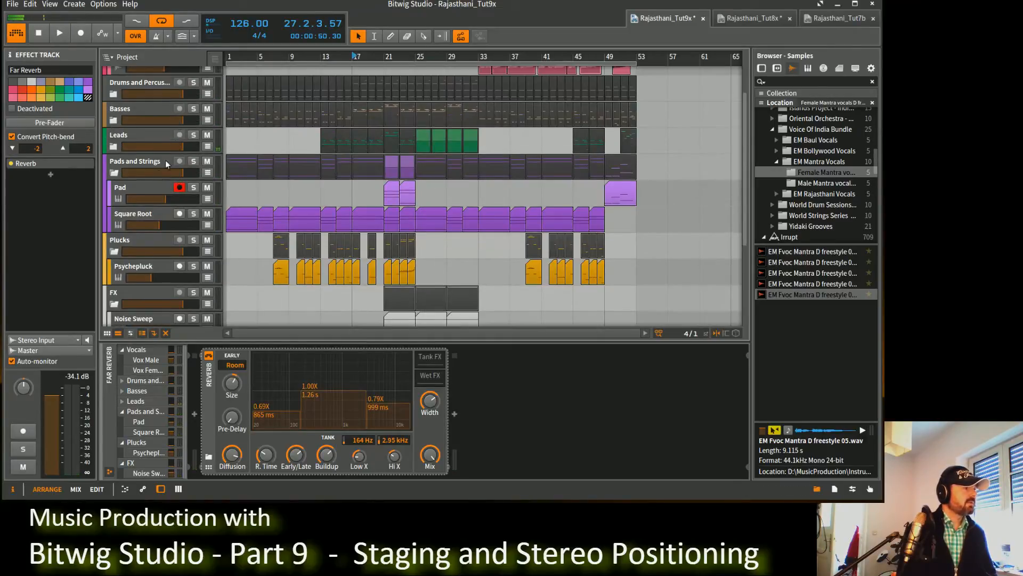
pyautogui.click(114, 173)
pyautogui.click(114, 147)
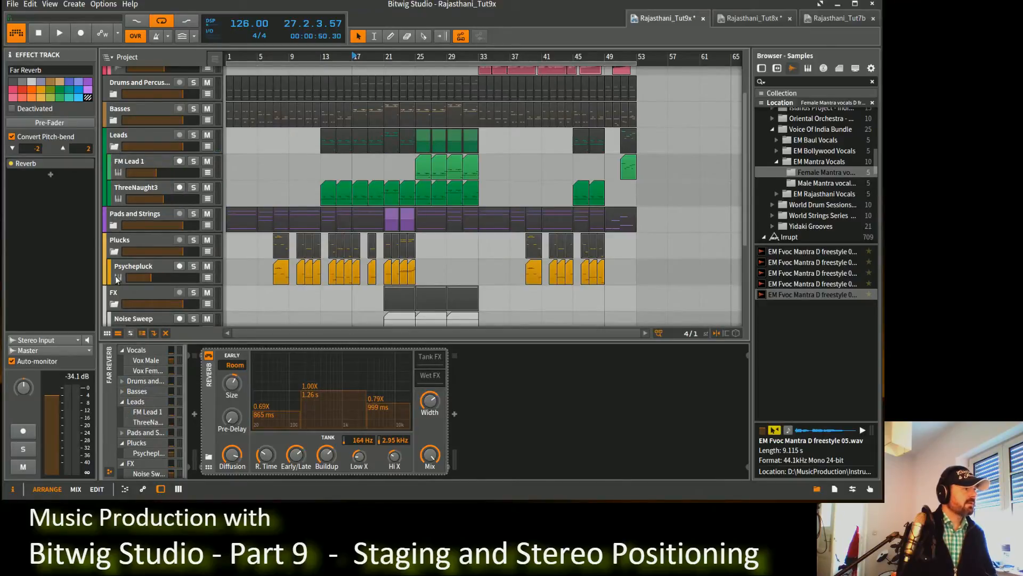
pyautogui.click(114, 251)
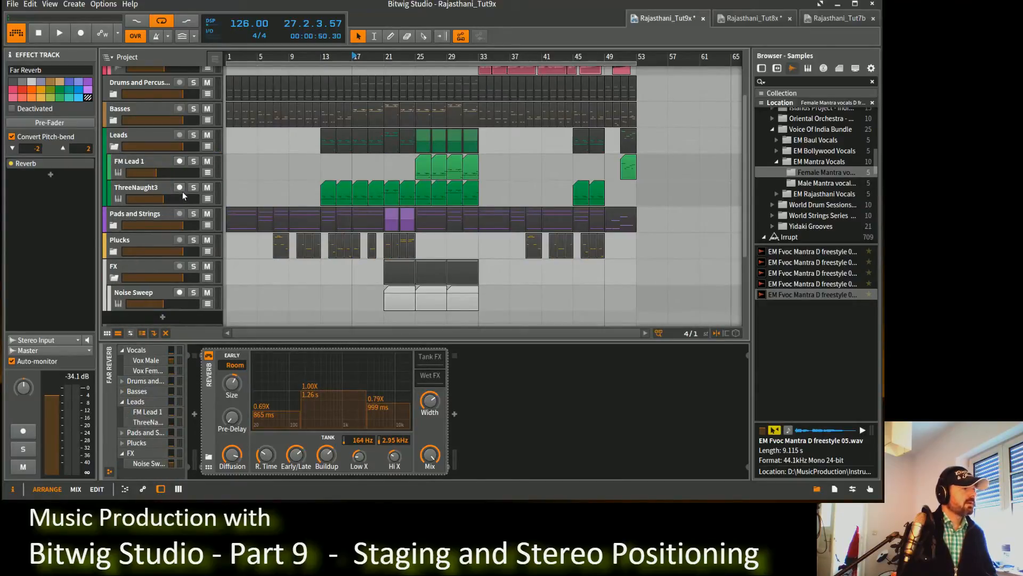
pyautogui.moveTo(171, 176)
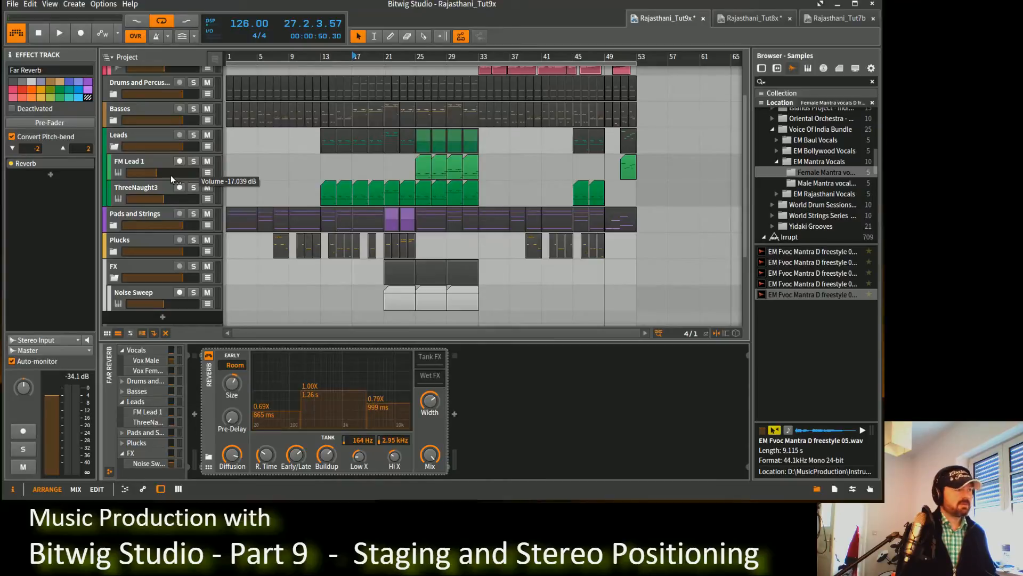
pyautogui.click(114, 147)
pyautogui.click(114, 121)
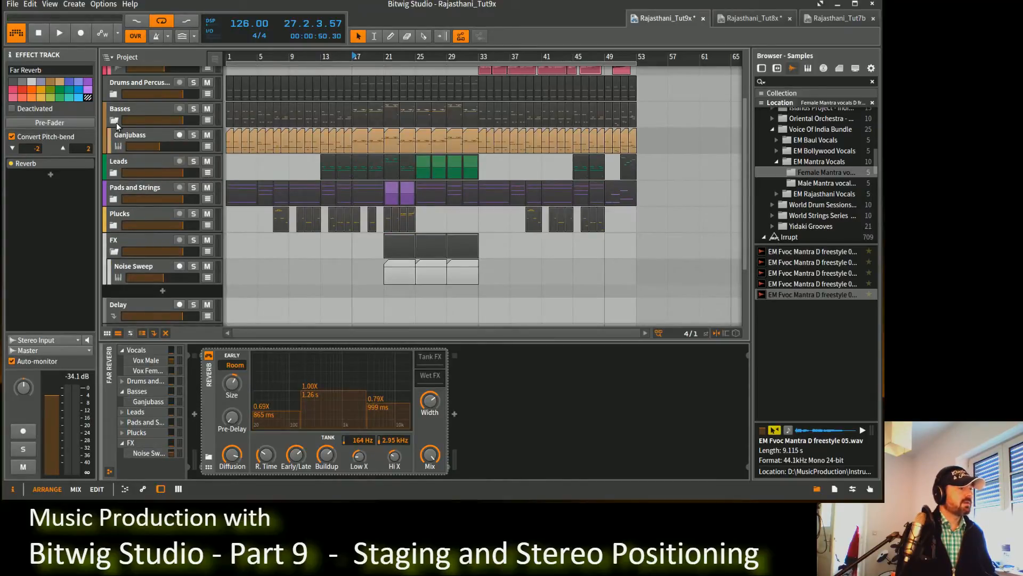
pyautogui.click(116, 122)
# Audition the full mix from bar 17 and collapse the Vocals and FX groups.
pyautogui.scroll(1, 118, 119)
pyautogui.scroll(1, 116, 131)
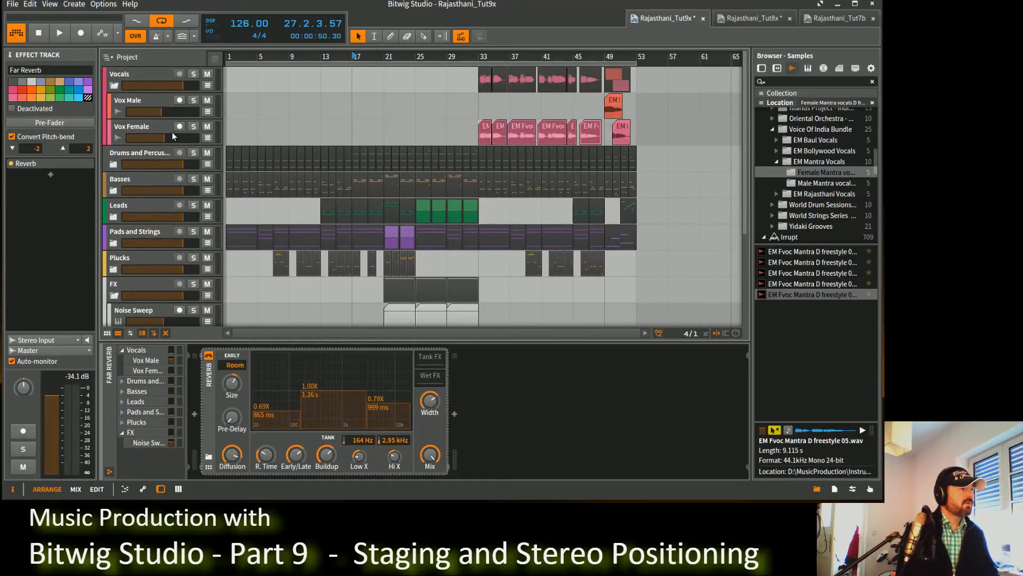
pyautogui.scroll(-4, 172, 133)
pyautogui.scroll(4, 171, 128)
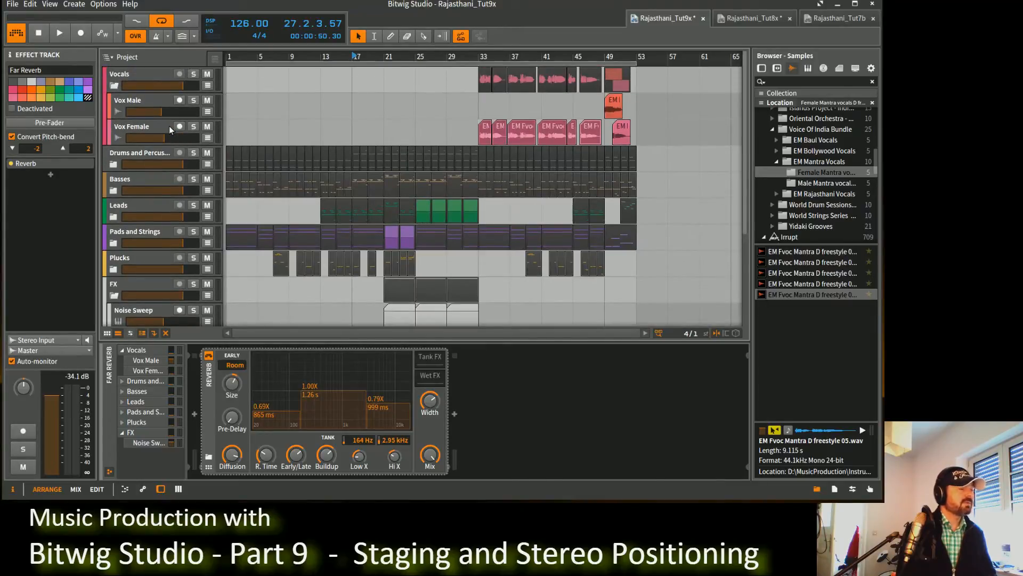
pyautogui.moveTo(176, 112)
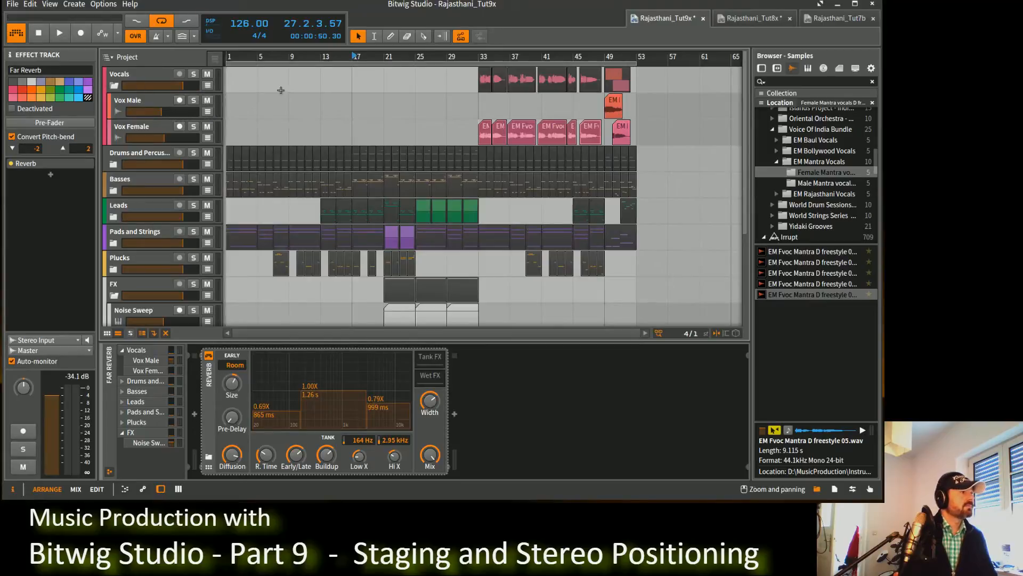
pyautogui.press('space')
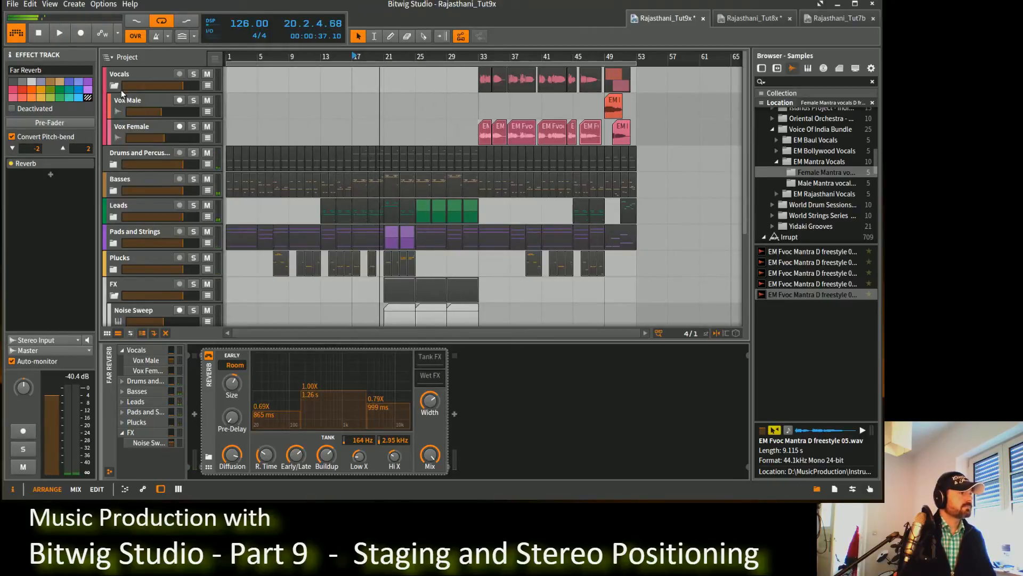
pyautogui.click(114, 86)
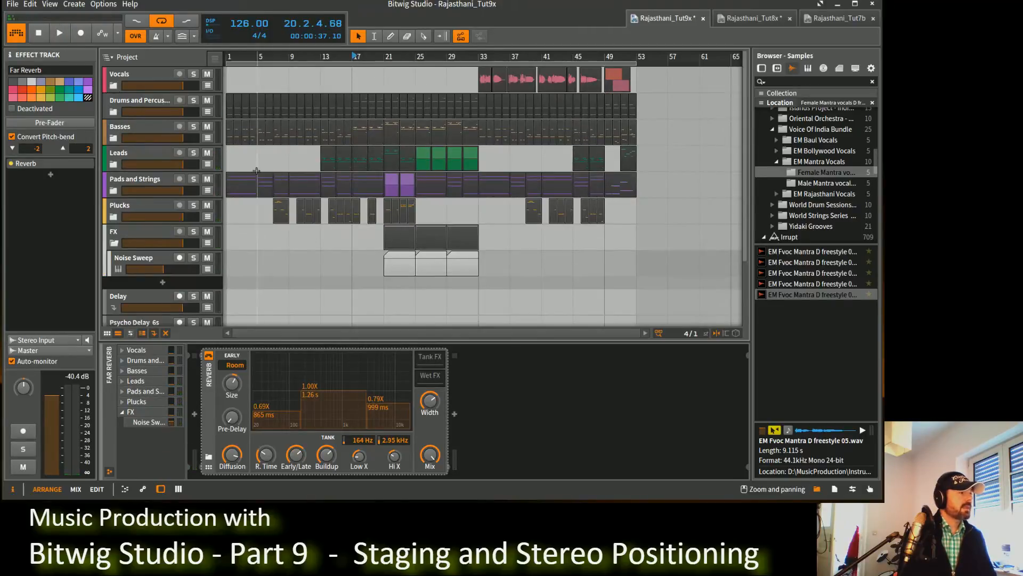
pyautogui.click(113, 243)
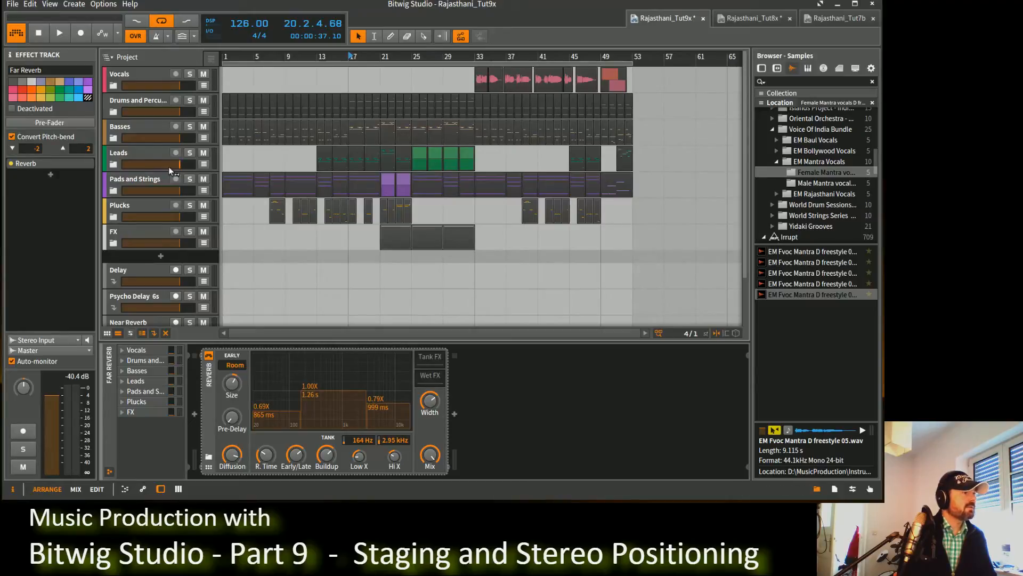
# Expand the Leads group, solo it and audition it from bar 25.
pyautogui.click(117, 165)
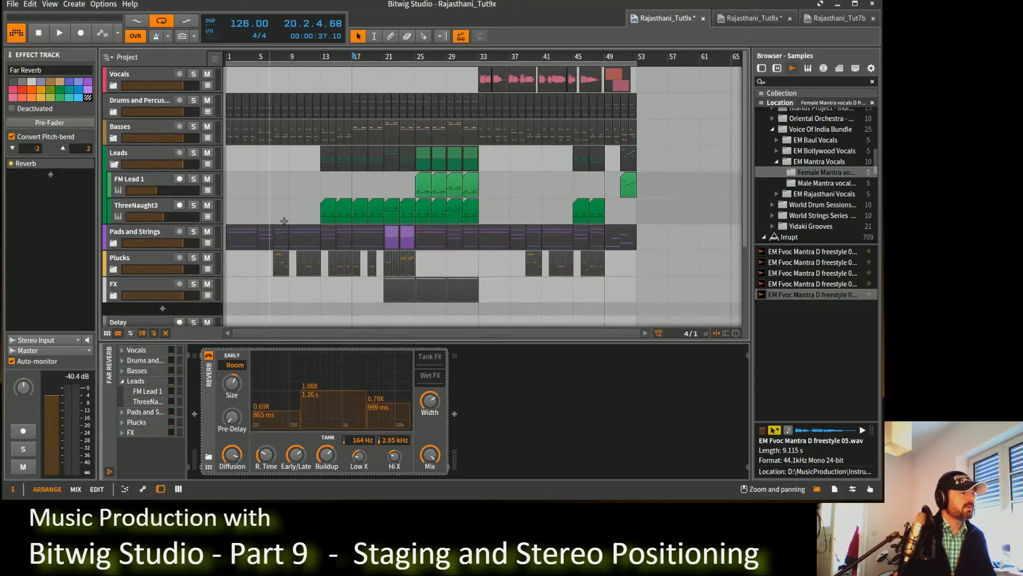
pyautogui.click(420, 56)
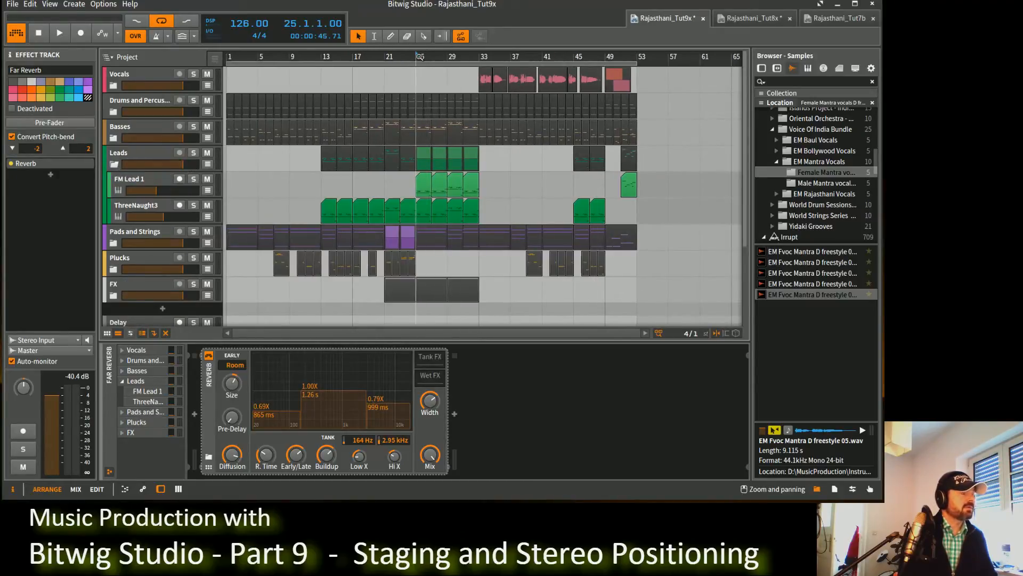
pyautogui.click(193, 153)
pyautogui.press('space')
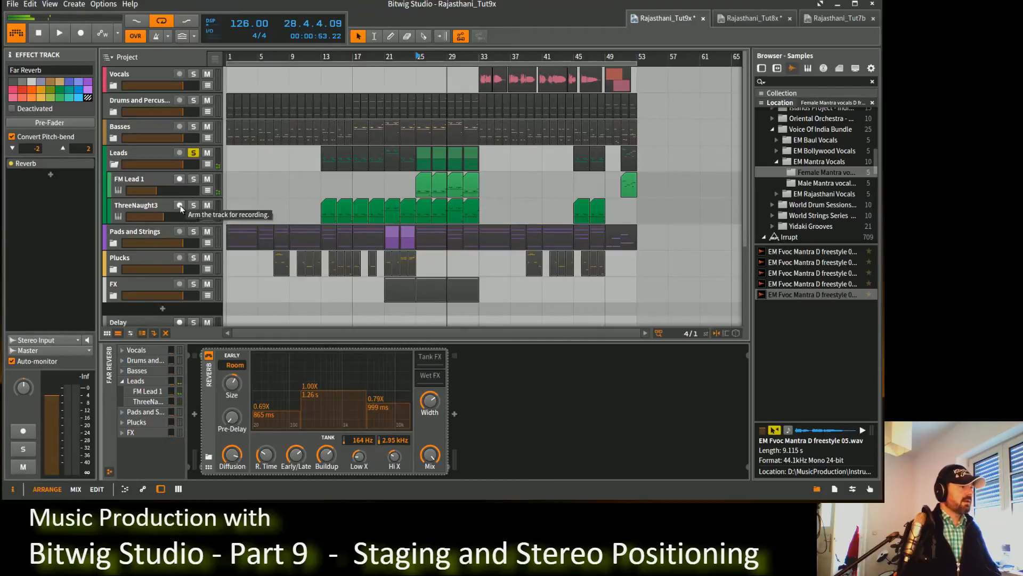
# Show the mixer below the arrangement and pan FM Lead 1 slightly right and ThreeNaught3 slightly left.
pyautogui.click(151, 179)
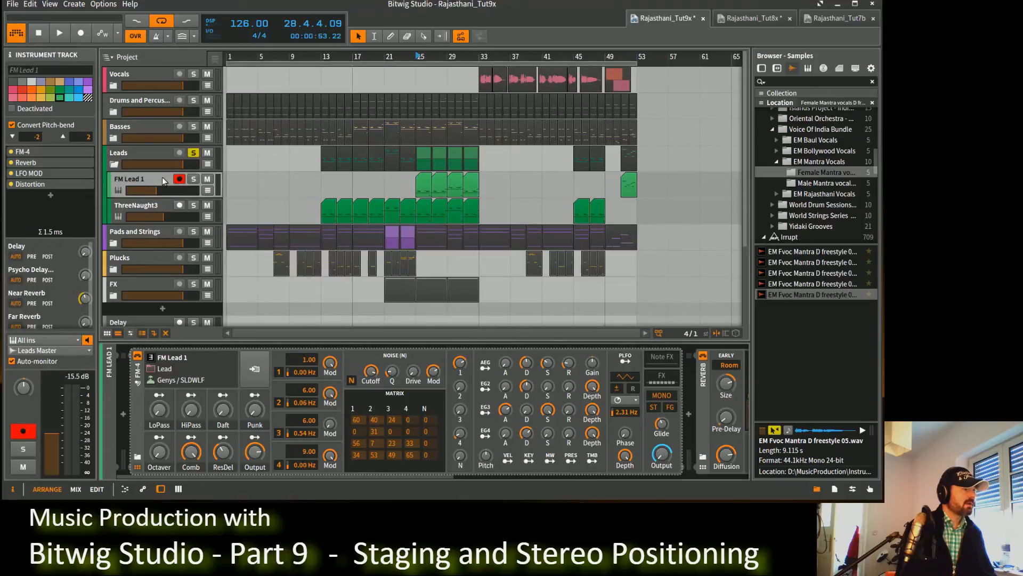
pyautogui.doubleClick(162, 182)
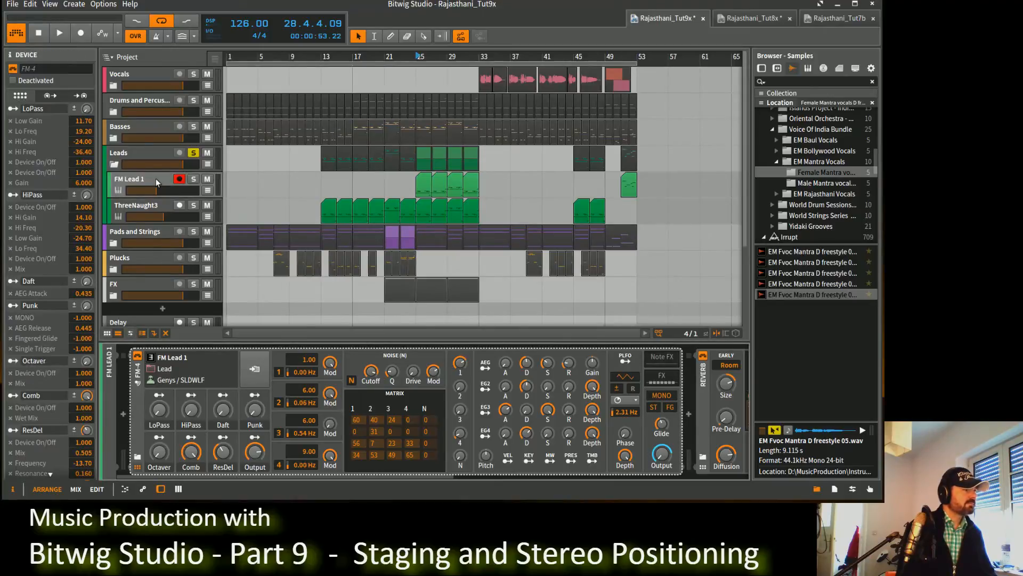
pyautogui.click(158, 183)
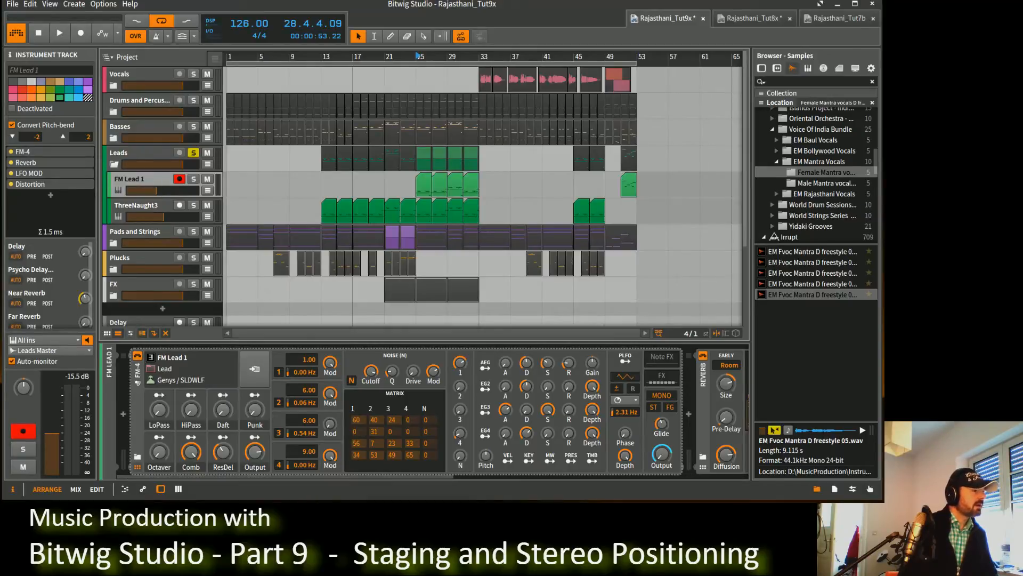
pyautogui.click(179, 489)
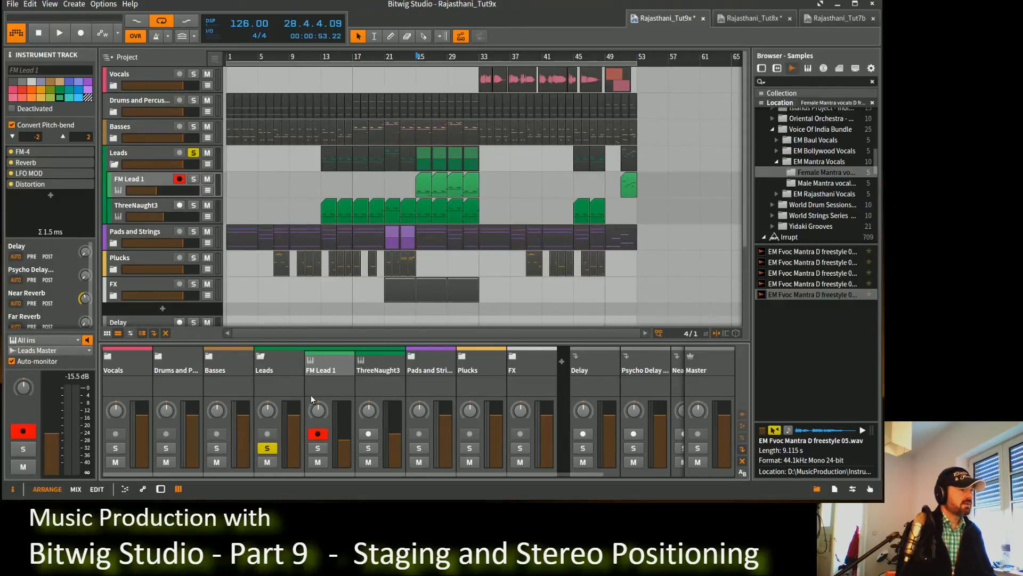
pyautogui.moveTo(318, 411); pyautogui.dragTo(318, 408)
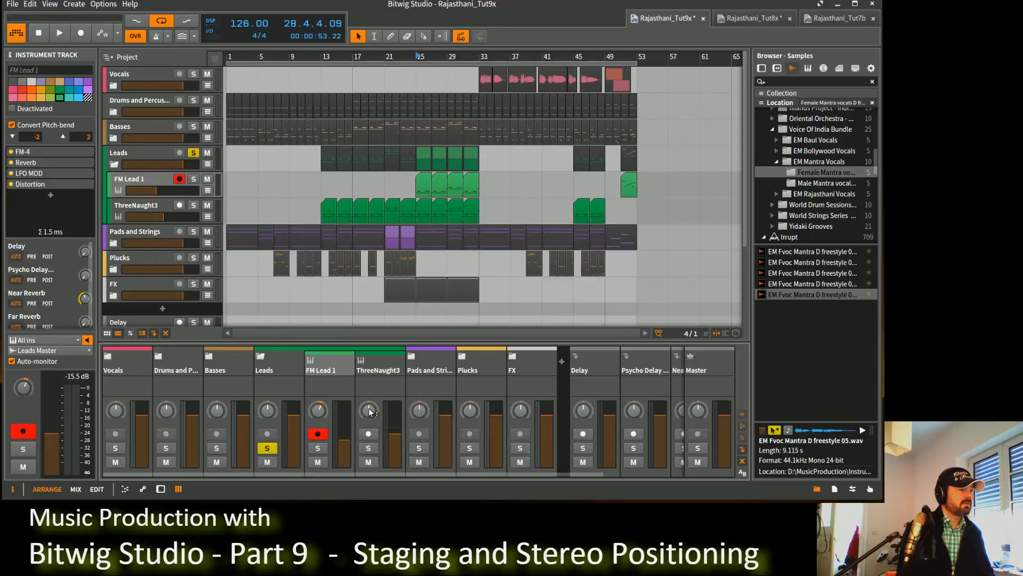
pyautogui.moveTo(368, 410); pyautogui.dragTo(368, 417)
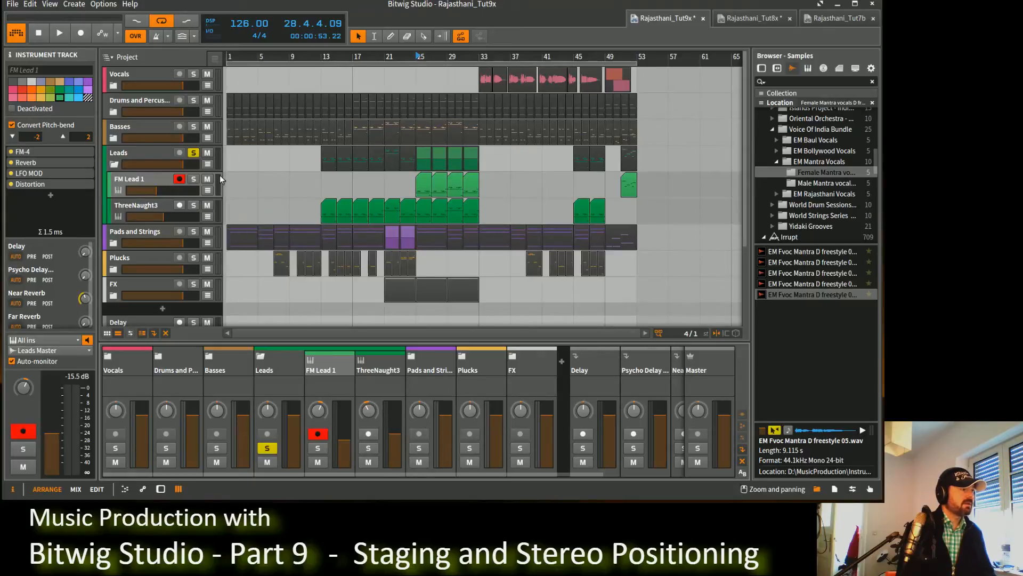
# Play the soloed leads from bar 25 while fine-tuning ThreeNaught3's stereo panning.
pyautogui.press('space')
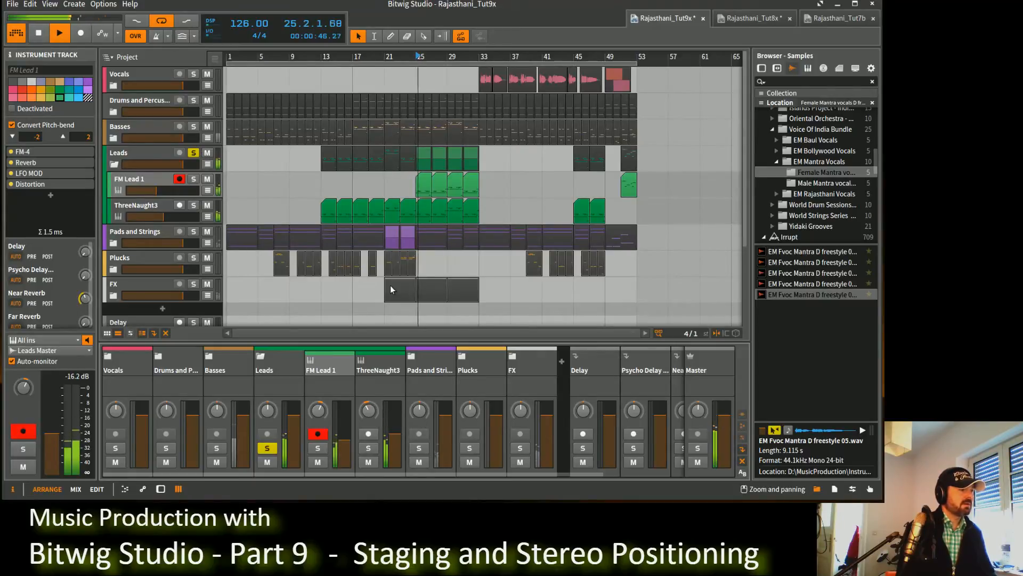
pyautogui.moveTo(368, 408)
pyautogui.mouseDown()
pyautogui.moveTo(319, 415)
pyautogui.moveTo(368, 419)
pyautogui.mouseUp()
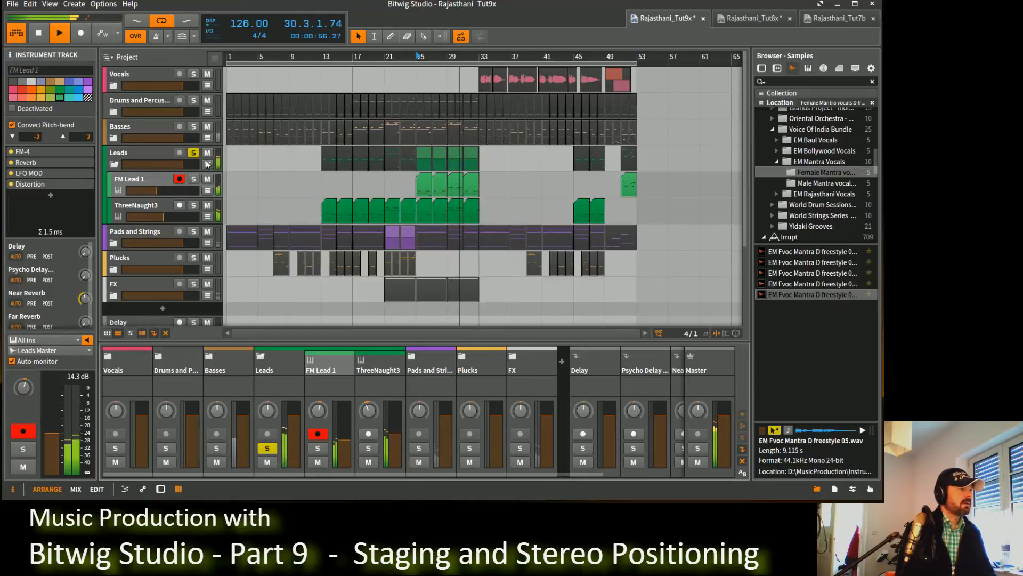
pyautogui.press('space')
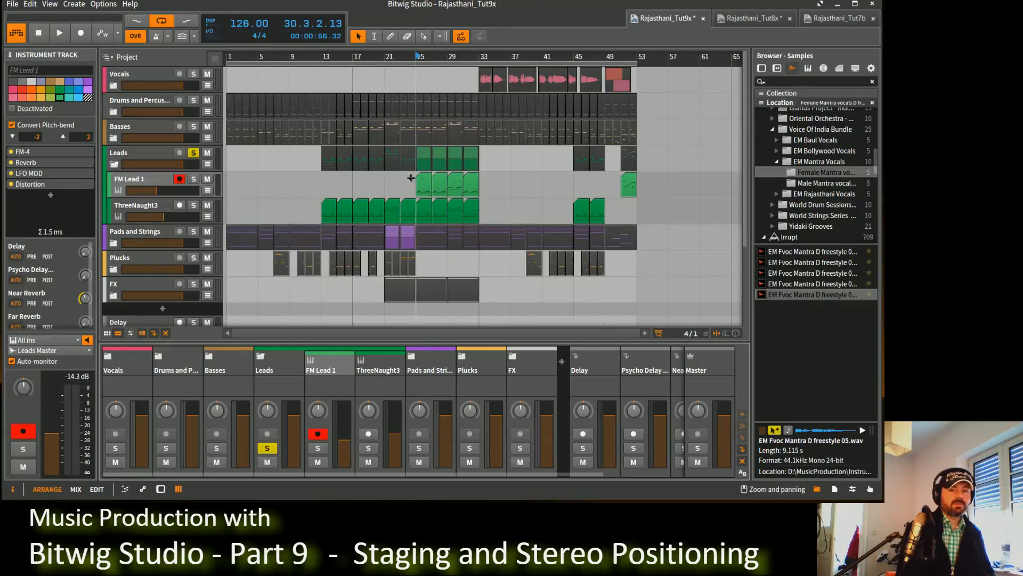
# Pan ThreeNaught3 a little further left and compare the soloed leads from bar 25 before and after.
pyautogui.press('space')
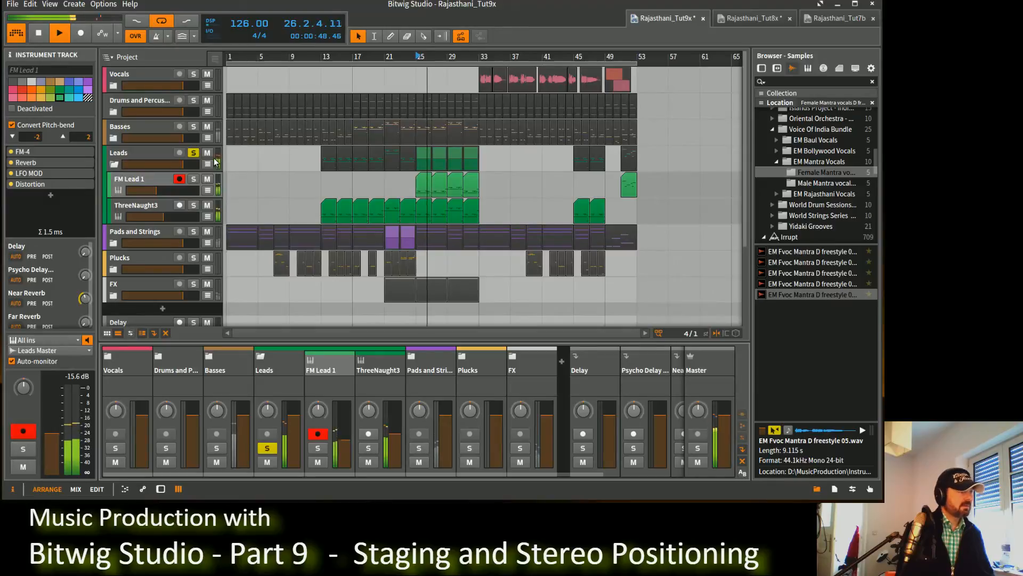
pyautogui.press('space')
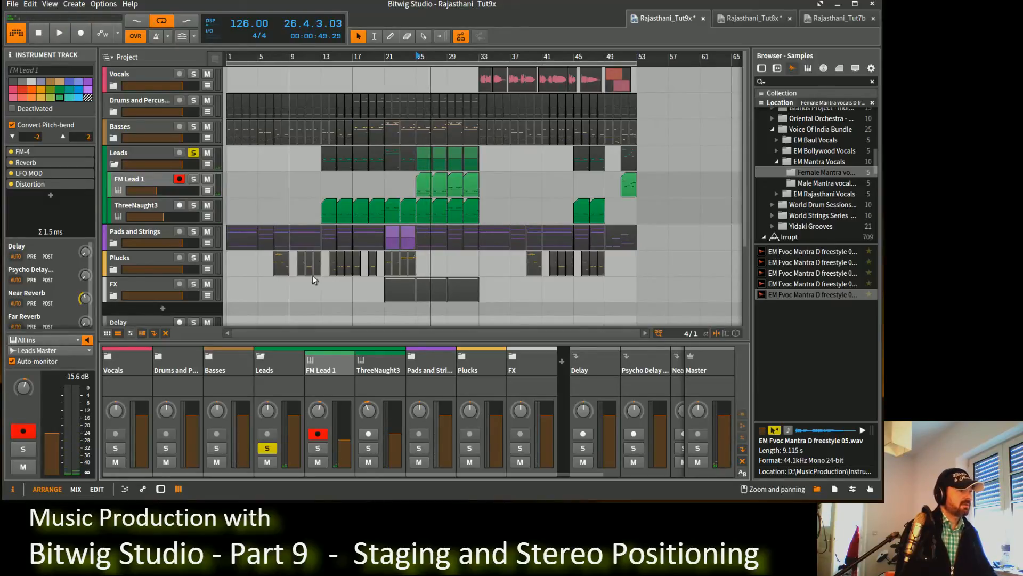
pyautogui.moveTo(368, 411); pyautogui.dragTo(369, 414)
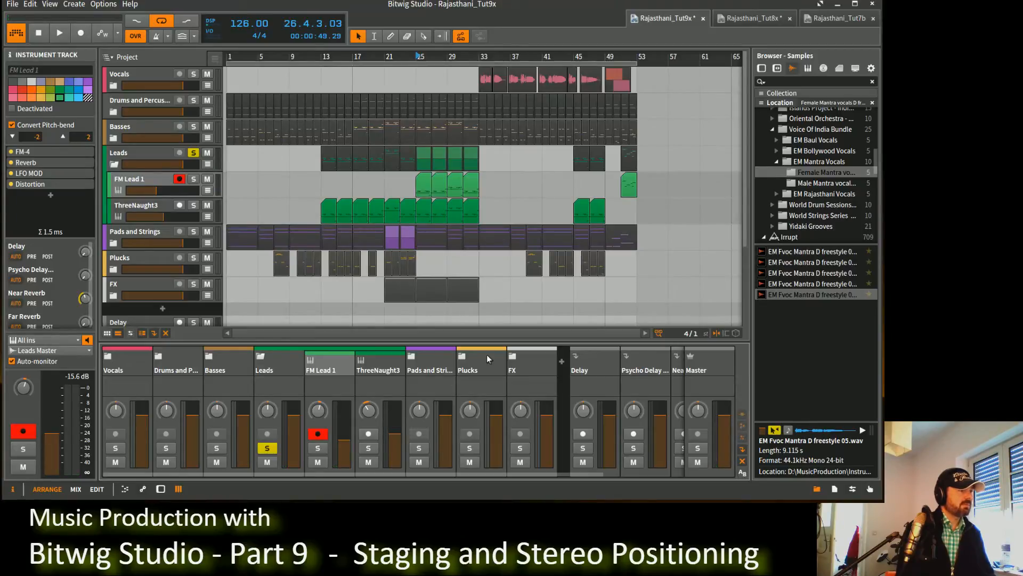
pyautogui.press('space')
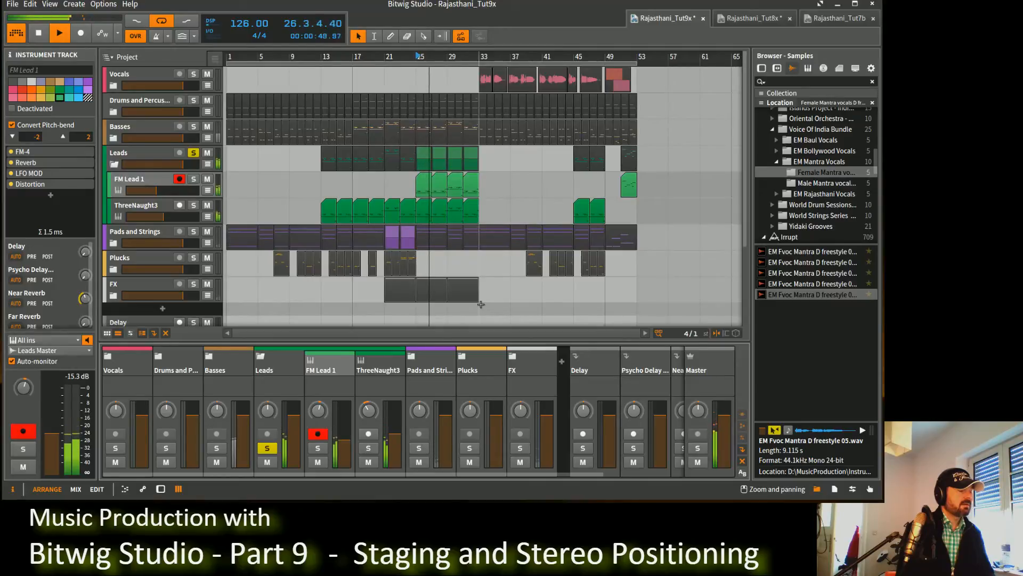
# Stop playback, collapse the Leads group and take it out of solo.
pyautogui.press('space')
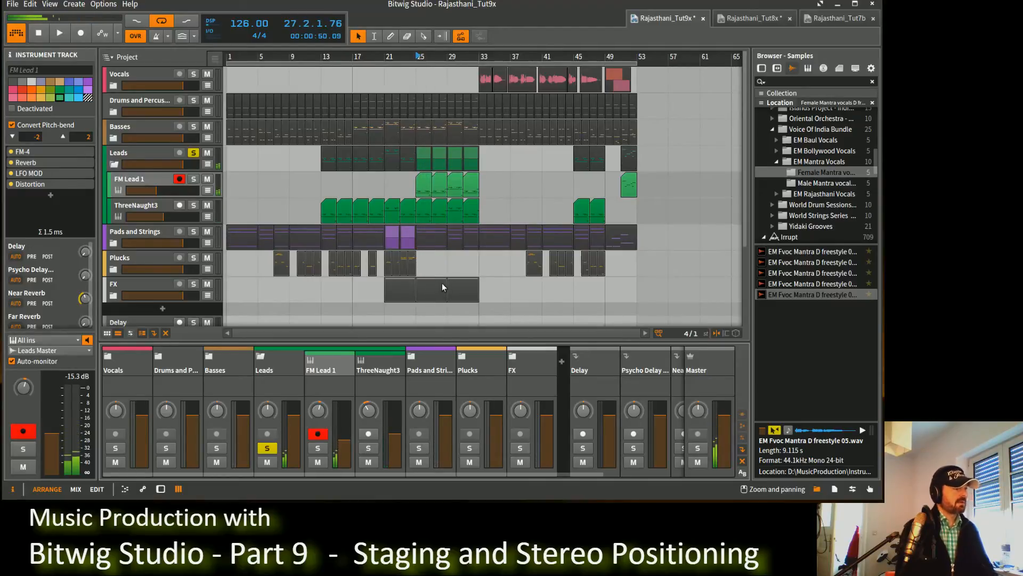
pyautogui.click(113, 165)
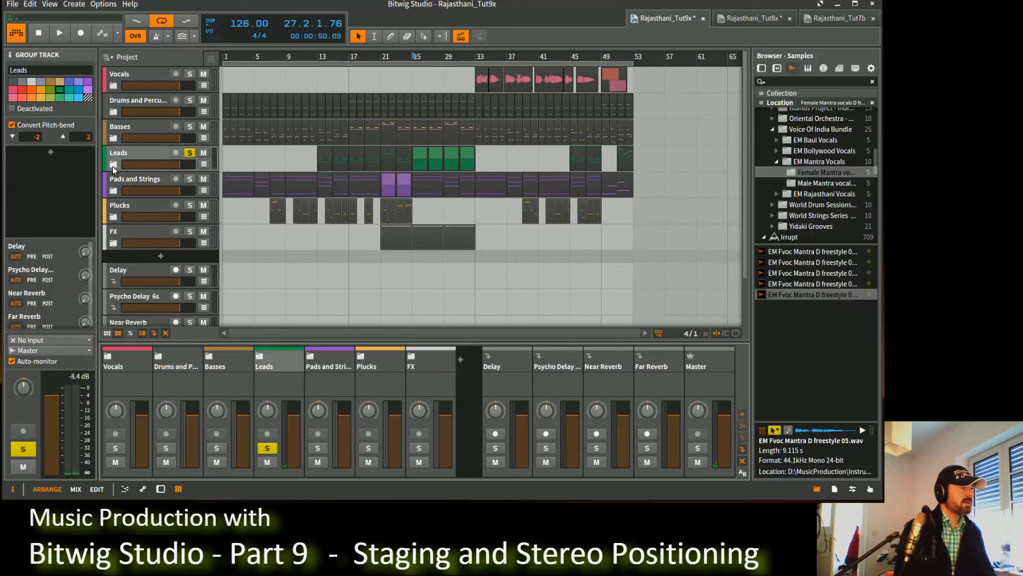
pyautogui.click(190, 154)
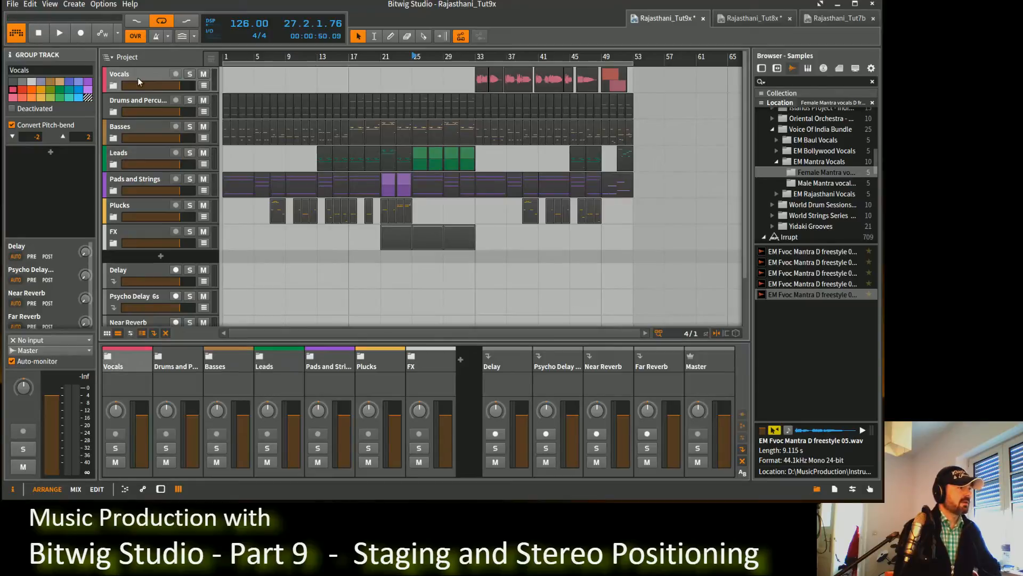
# Expand the Vocals group and pan the Vox Male track slightly right.
pyautogui.click(115, 86)
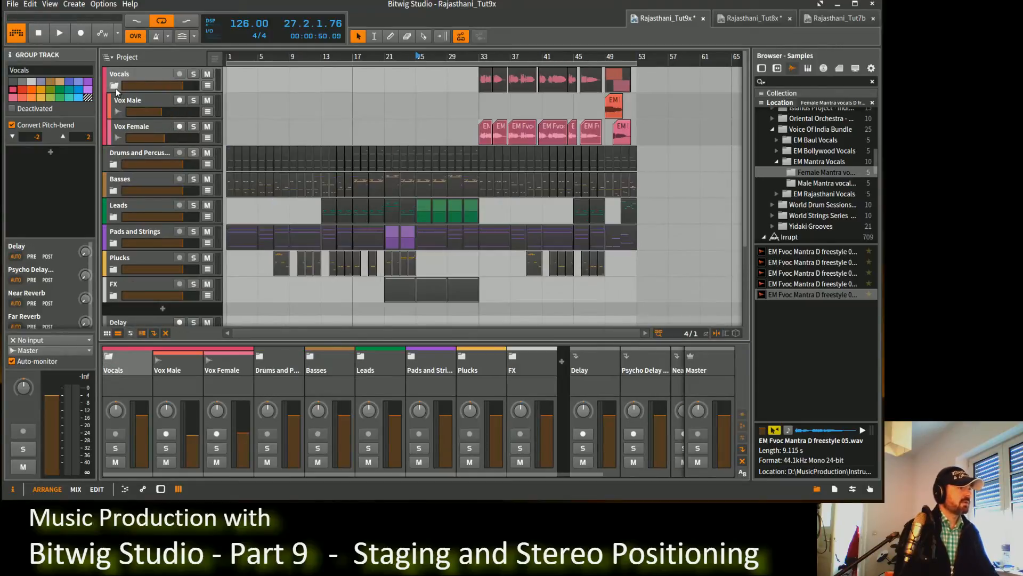
pyautogui.click(146, 102)
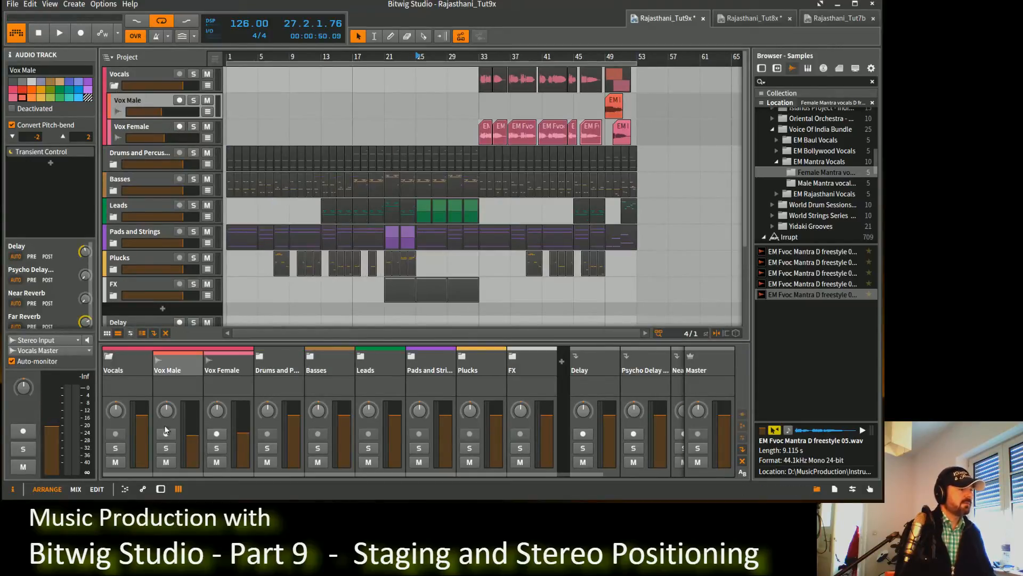
pyautogui.moveTo(167, 412); pyautogui.dragTo(179, 415)
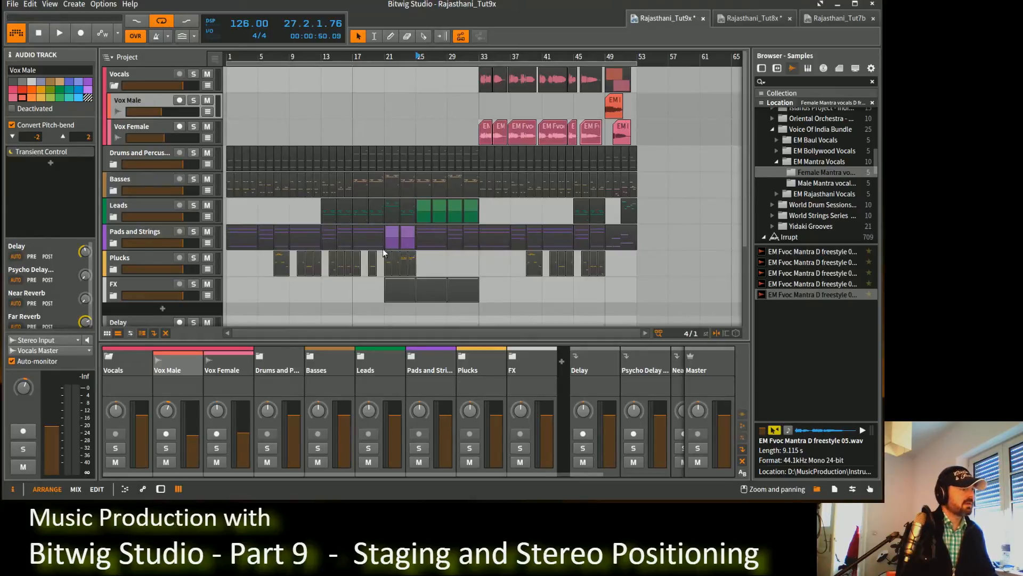
# Audition the vocals in the full mix from bar 49, and collapse the Vocals group.
pyautogui.press('space')
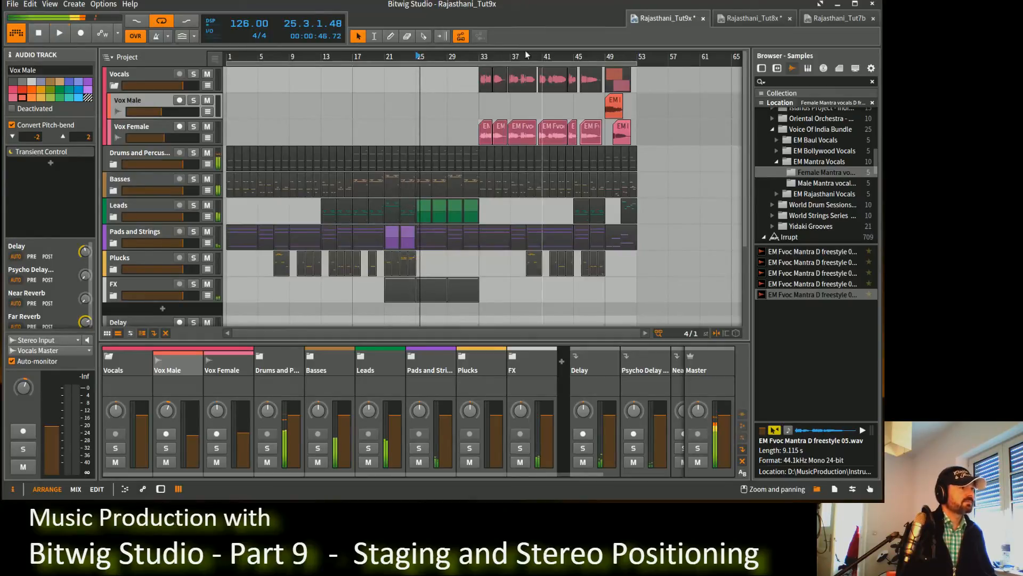
pyautogui.click(484, 59)
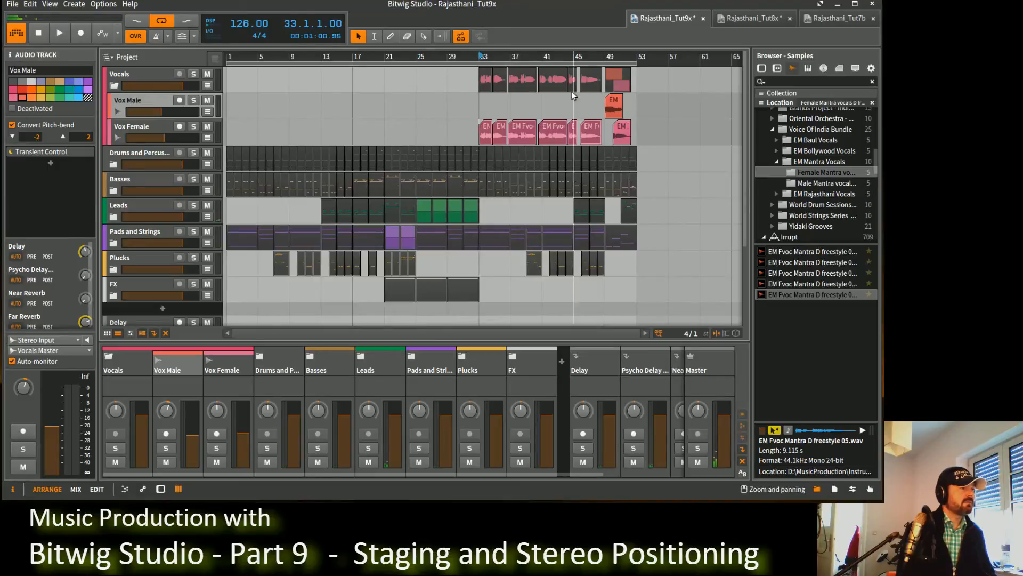
pyautogui.click(610, 57)
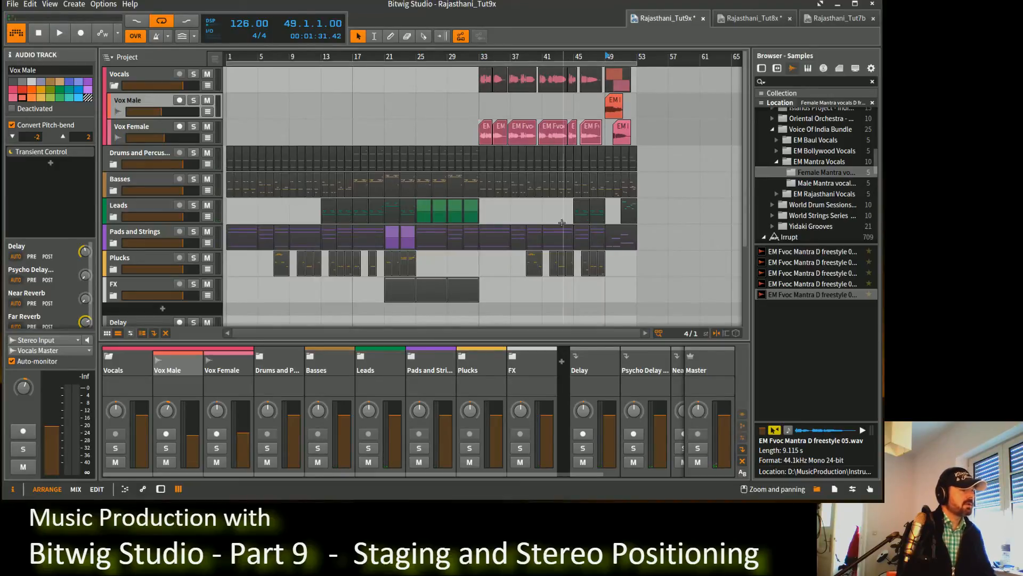
pyautogui.press('space')
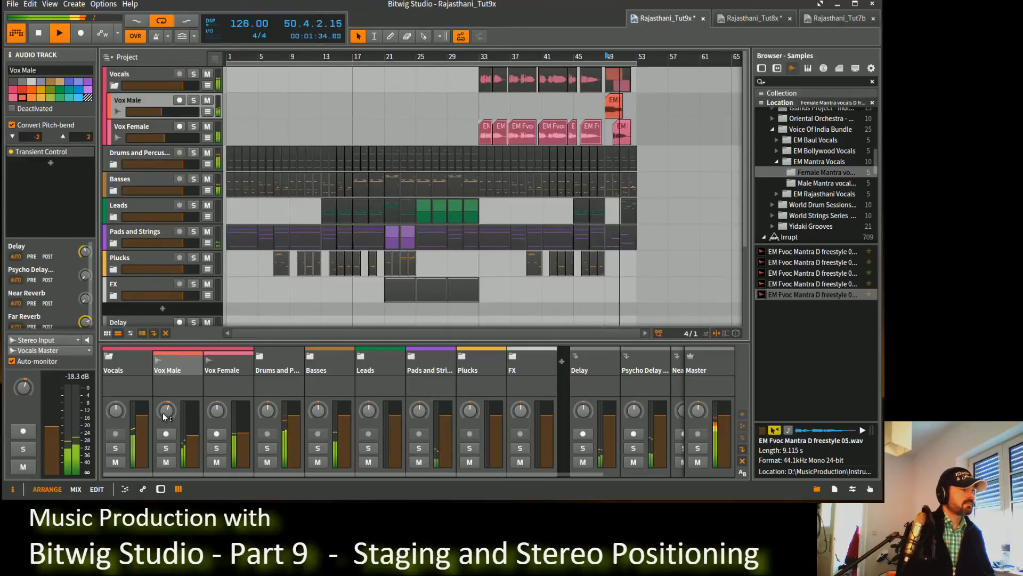
pyautogui.press('space')
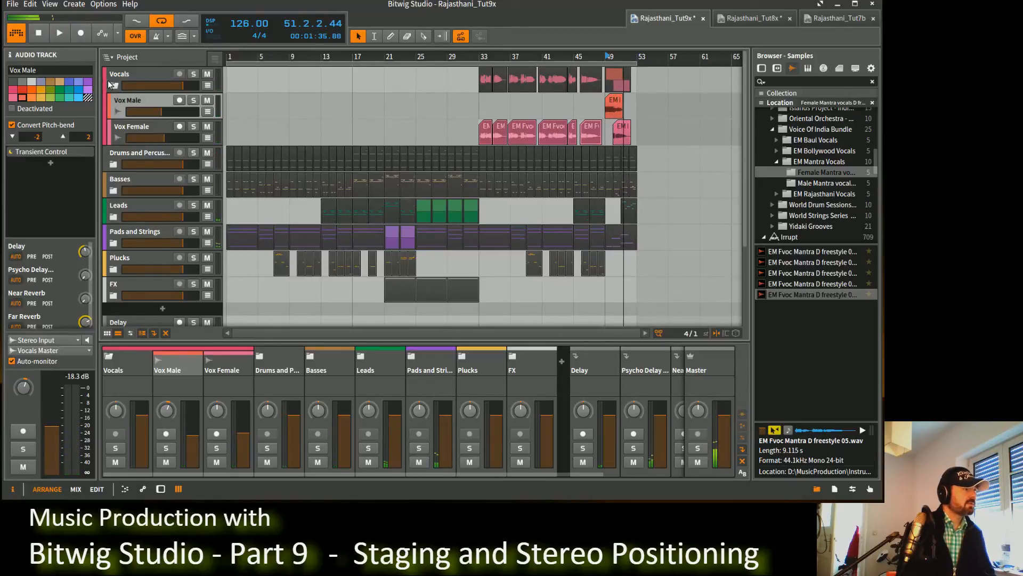
pyautogui.click(113, 86)
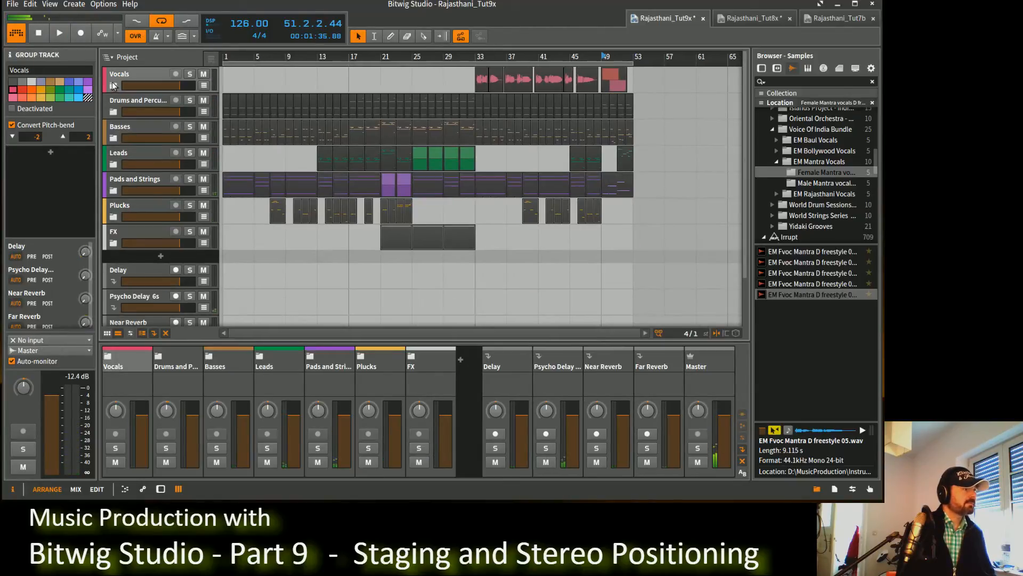
# Expand the Drums and Percussion group, solo Rude Intruder and play it from bar 29.
pyautogui.click(114, 111)
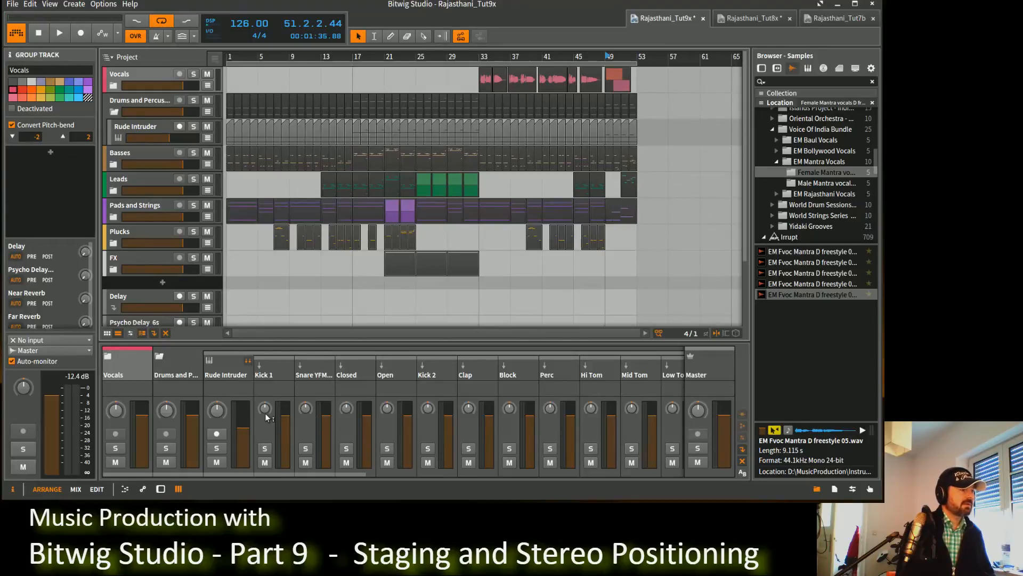
pyautogui.moveTo(270, 411)
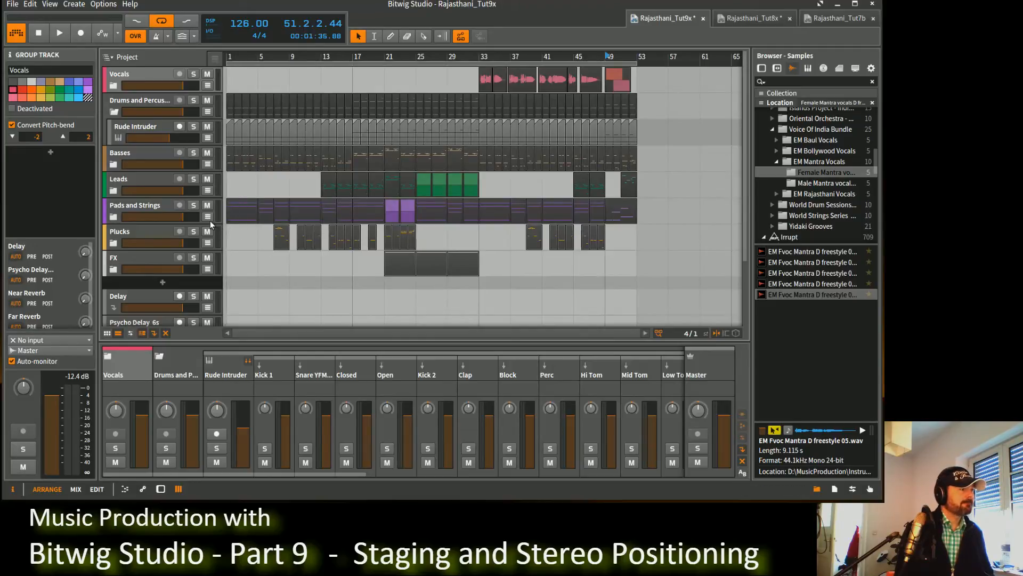
pyautogui.click(162, 156)
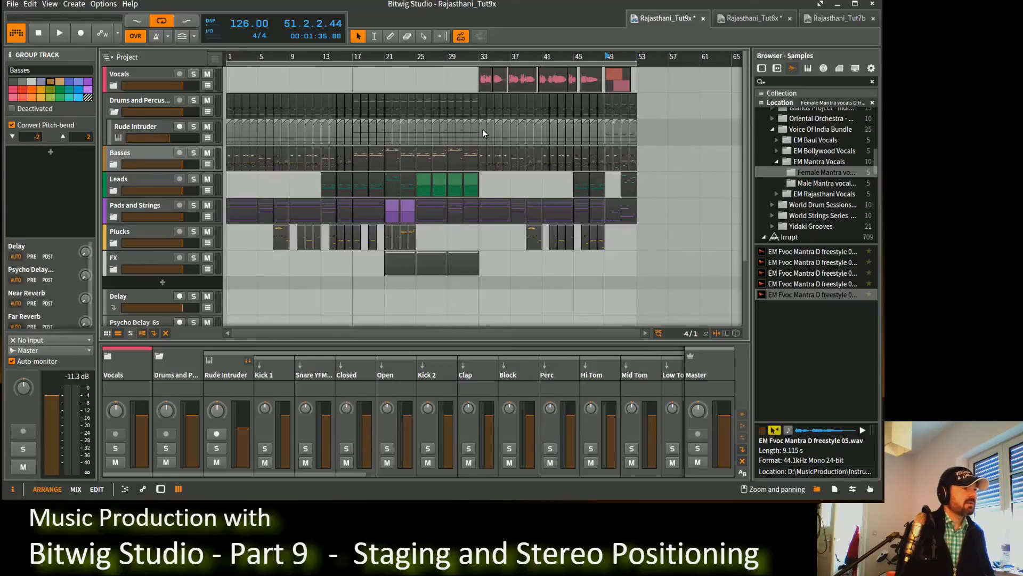
pyautogui.click(447, 59)
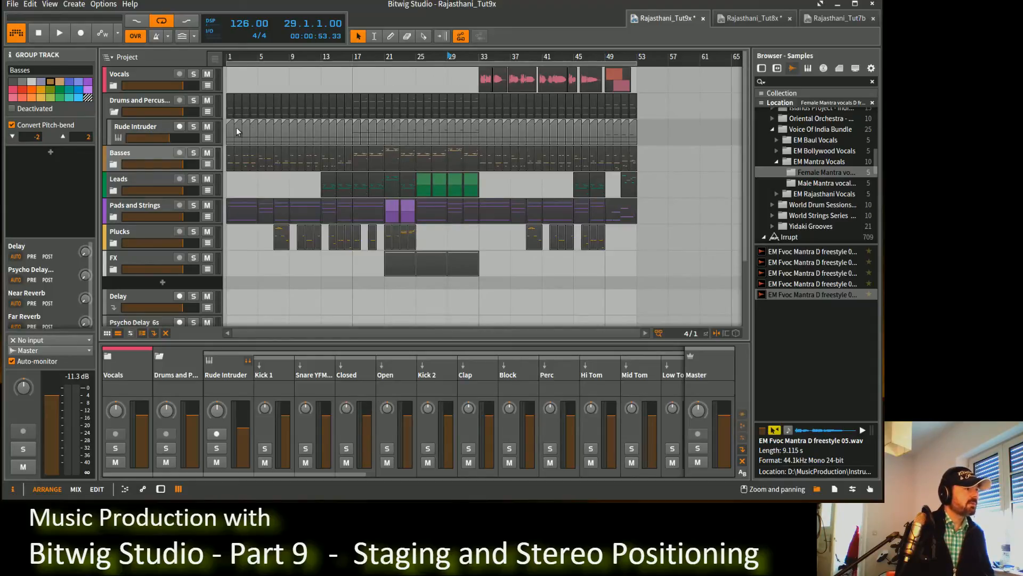
pyautogui.click(195, 128)
pyautogui.press('space')
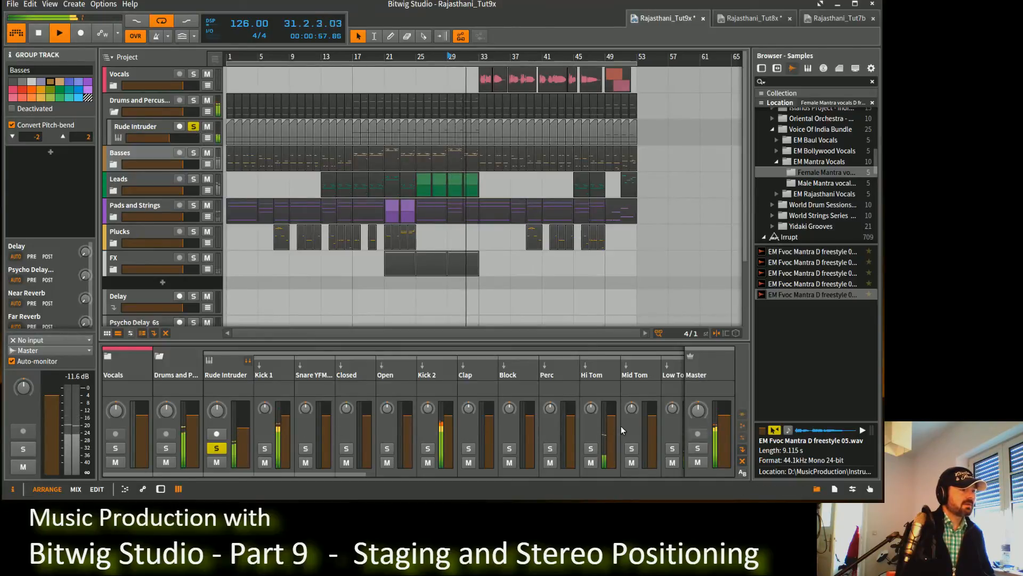
# Pan the Hi Tom channel about 41% left and replay the soloed drums from bar 29.
pyautogui.press('space')
pyautogui.moveTo(597, 411)
pyautogui.mouseDown()
pyautogui.moveTo(596, 399)
pyautogui.moveTo(597, 421)
pyautogui.mouseUp()
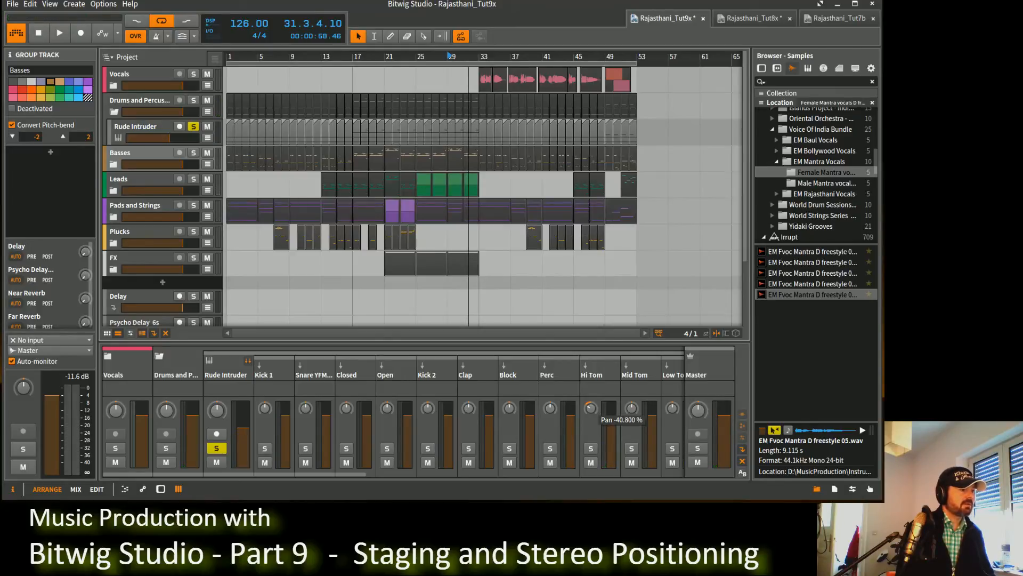
pyautogui.press('space')
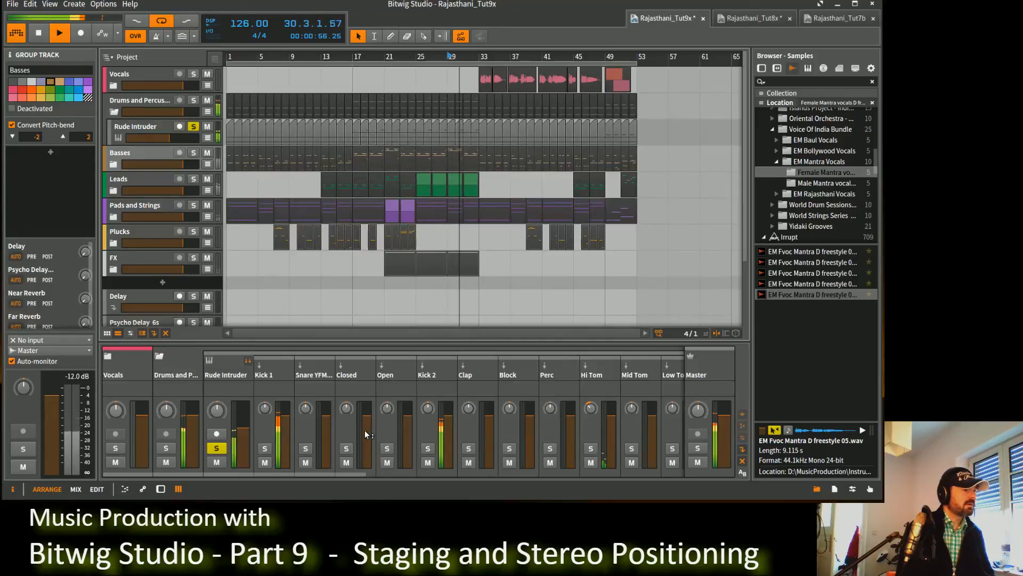
pyautogui.press('space')
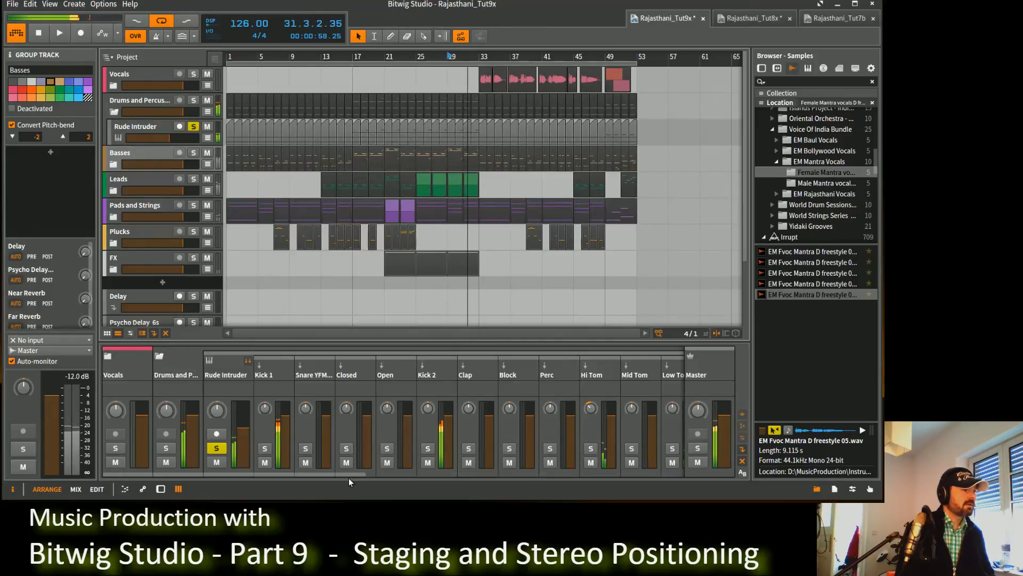
# Pan the Low Tom channel slightly right and listen to the soloed drums again from bar 29.
pyautogui.moveTo(349, 476); pyautogui.dragTo(476, 481)
pyautogui.press('space')
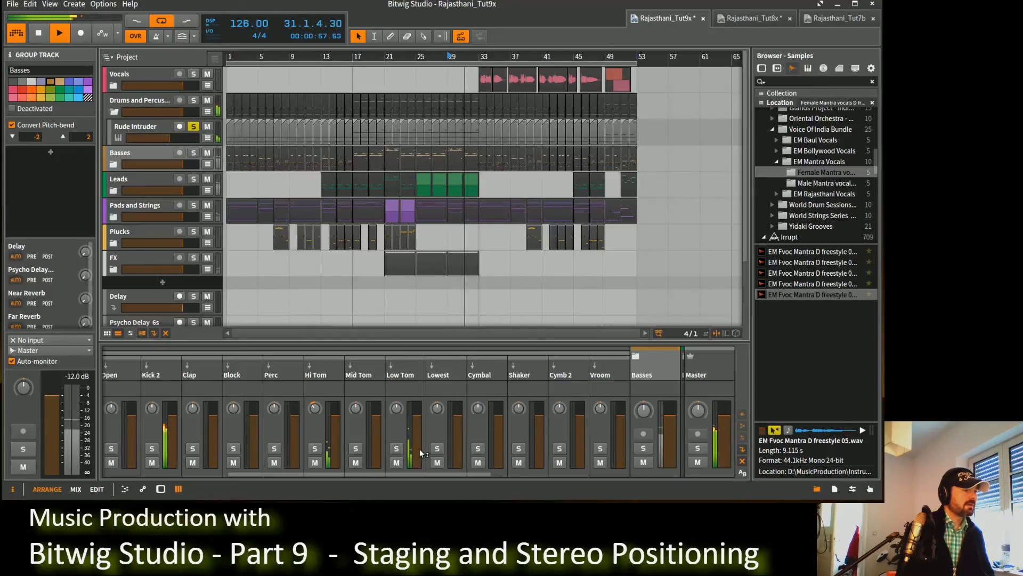
pyautogui.moveTo(395, 408); pyautogui.dragTo(396, 393)
pyautogui.moveTo(397, 408); pyautogui.dragTo(396, 410)
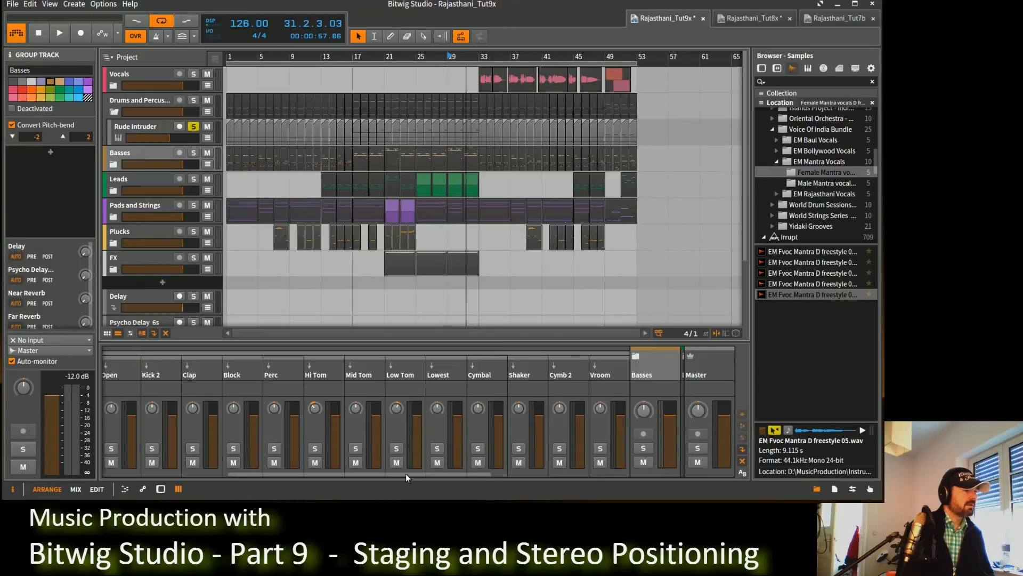
pyautogui.moveTo(406, 474); pyautogui.dragTo(290, 482)
pyautogui.press('space')
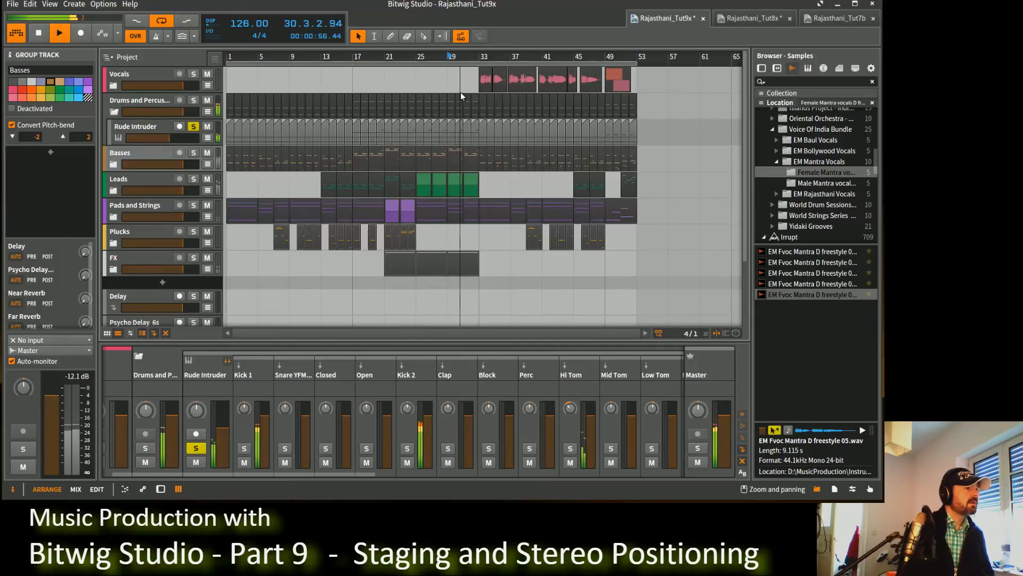
pyautogui.press('space')
# Play the soloed drums from bar 49 and pan the Block channel slightly left.
pyautogui.click(606, 56)
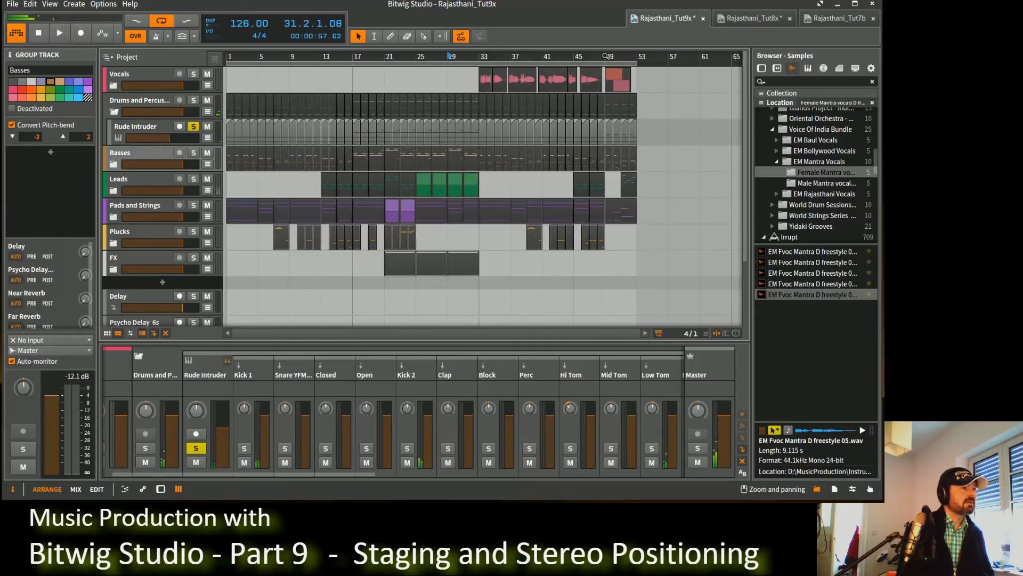
pyautogui.press('space')
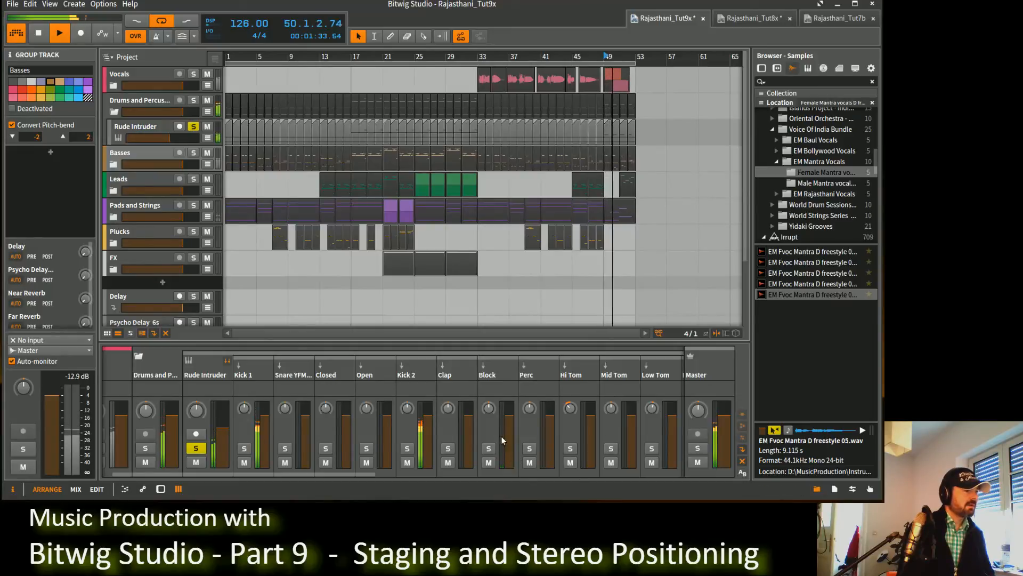
pyautogui.moveTo(488, 408)
pyautogui.mouseDown()
pyautogui.moveTo(488, 398)
pyautogui.moveTo(488, 417)
pyautogui.mouseUp()
pyautogui.press('space')
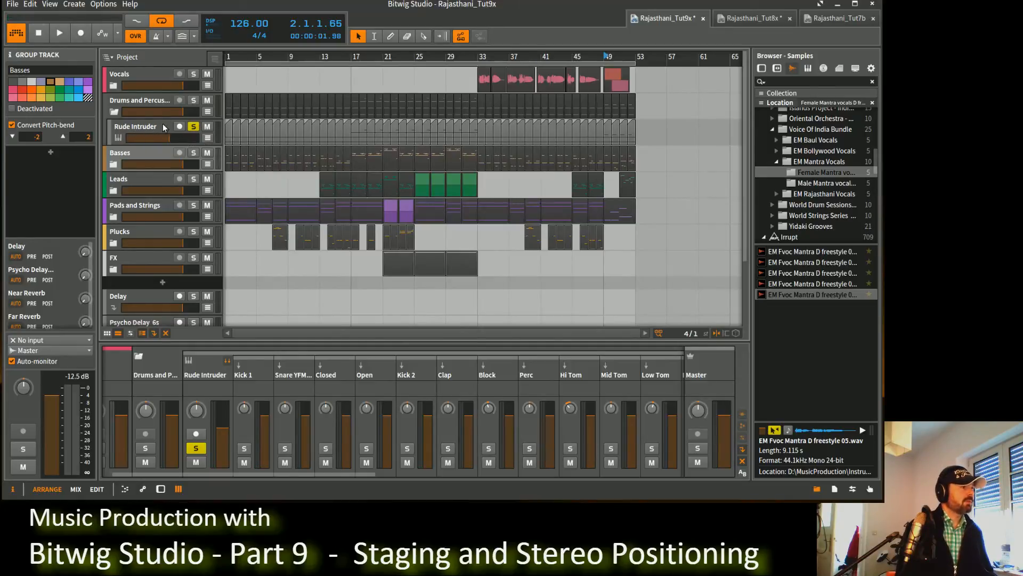
# Unsolo Rude Intruder and collapse the Drums and Percussion group.
pyautogui.click(193, 126)
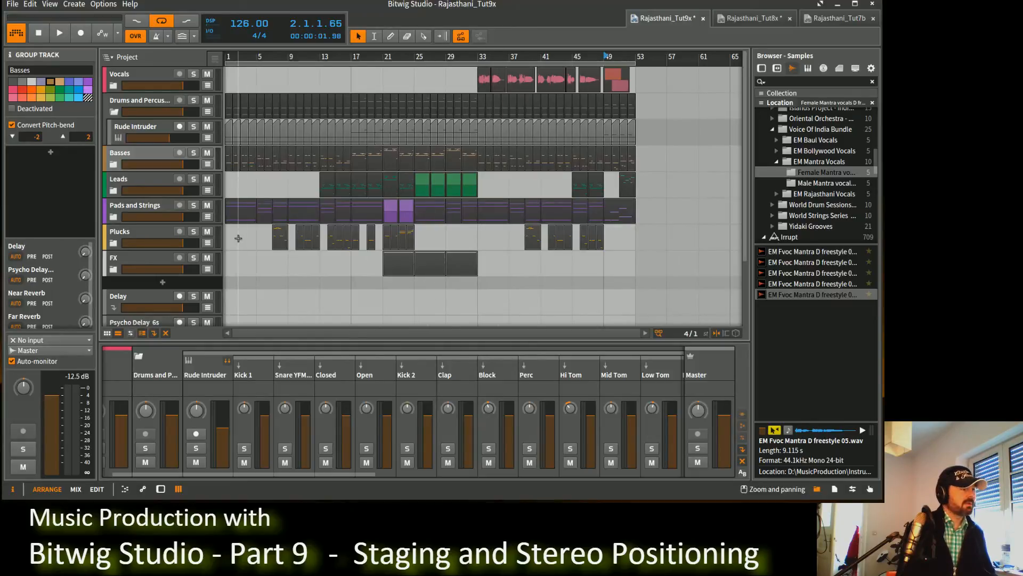
pyautogui.click(114, 113)
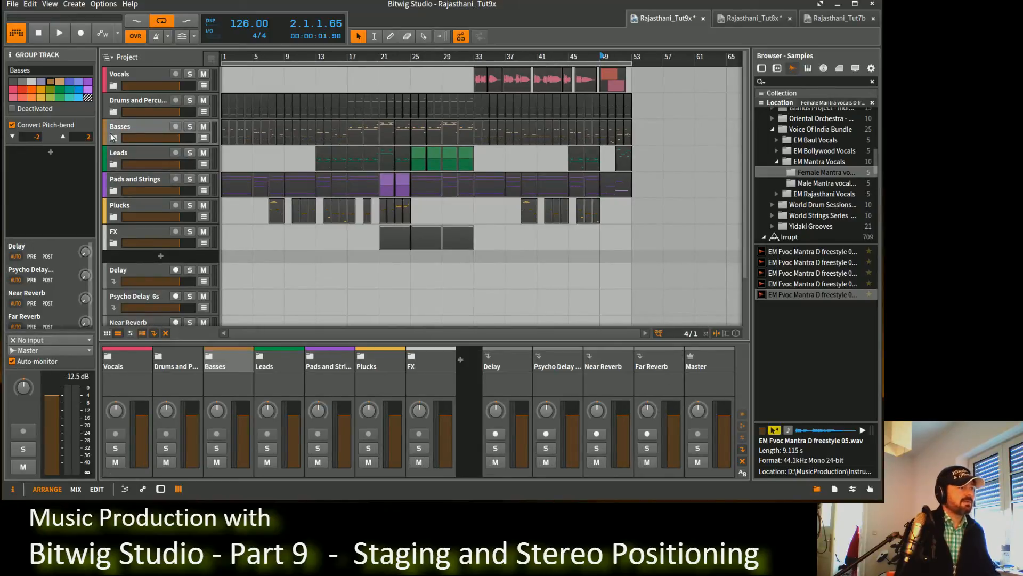
# Briefly expand the Leads group and the Pads and Strings group to review their tracks, collapsing each again.
pyautogui.click(114, 165)
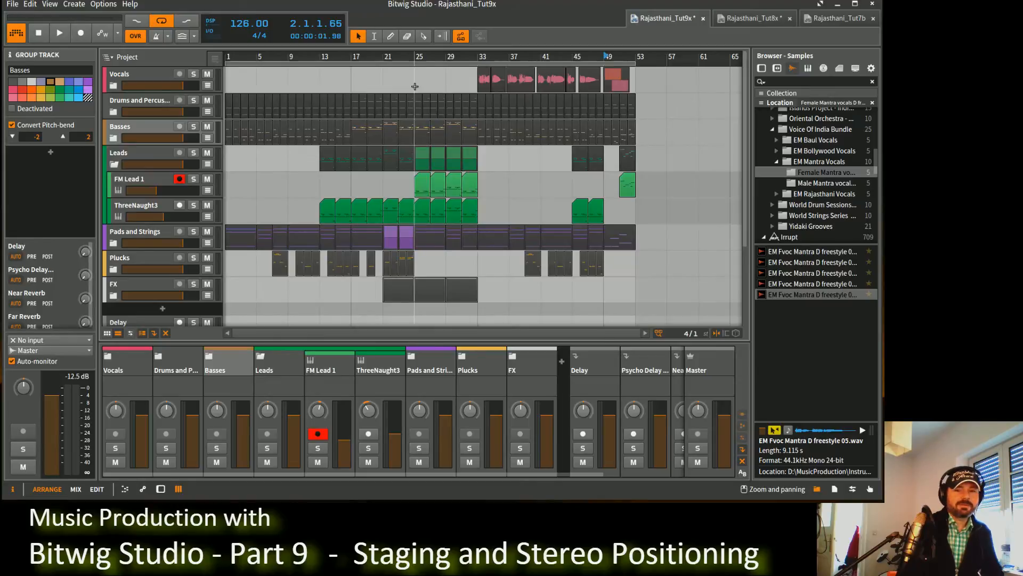
pyautogui.click(113, 165)
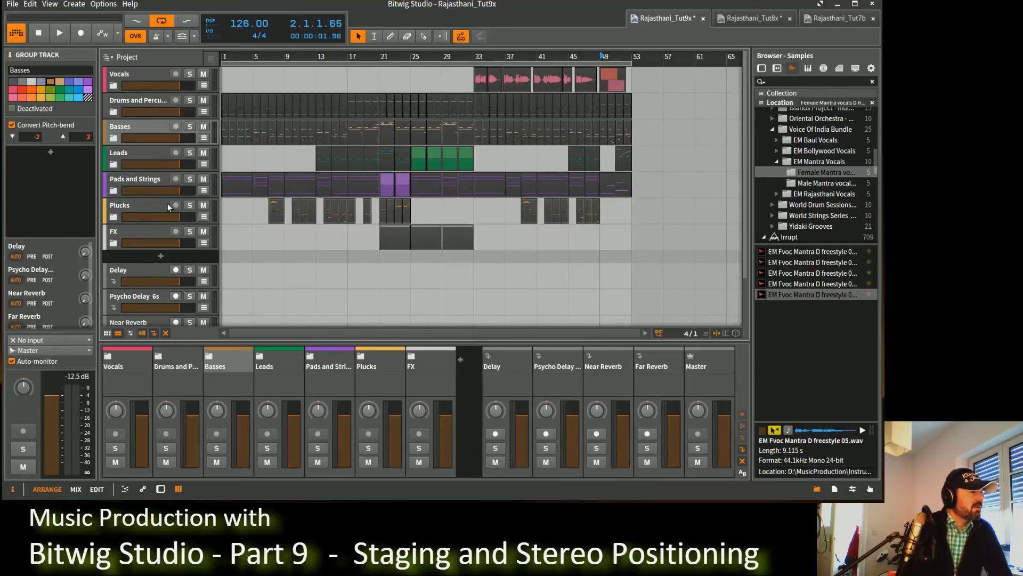
pyautogui.click(112, 191)
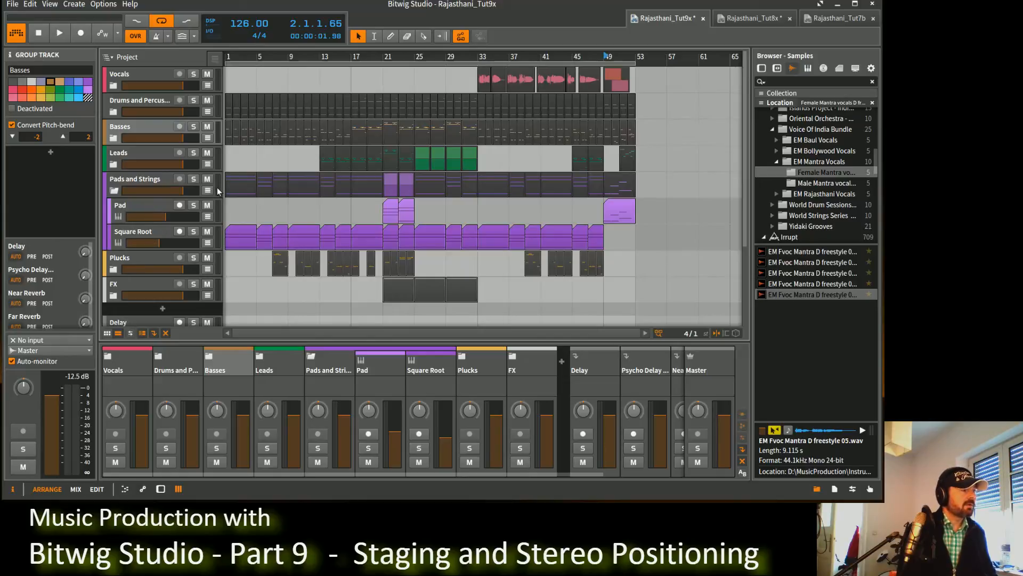
pyautogui.click(114, 191)
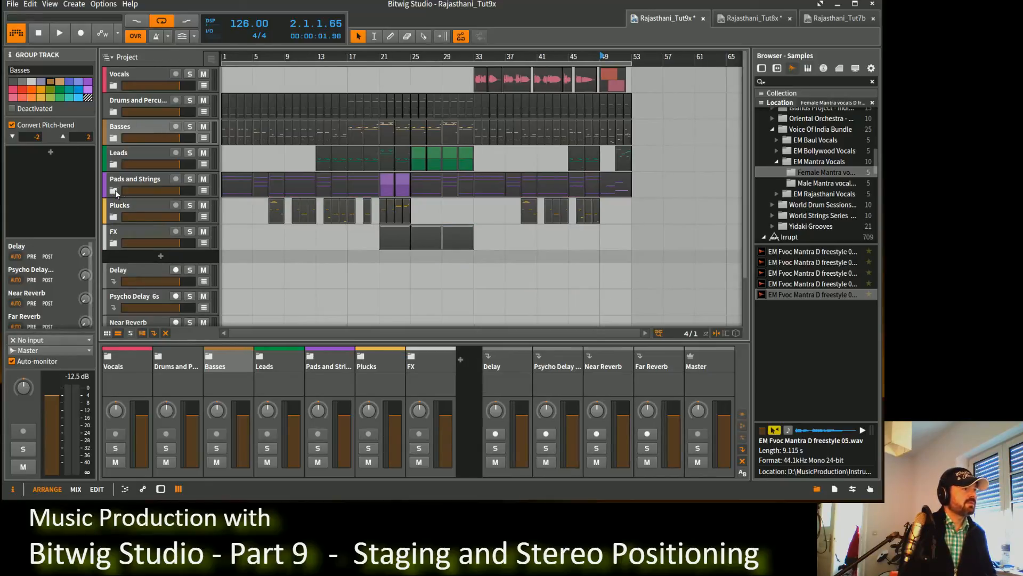
# Insert Bitwig's Mid-Side Split device into the empty device chain of the Pads and Strings group.
pyautogui.click(143, 181)
pyautogui.press('d')
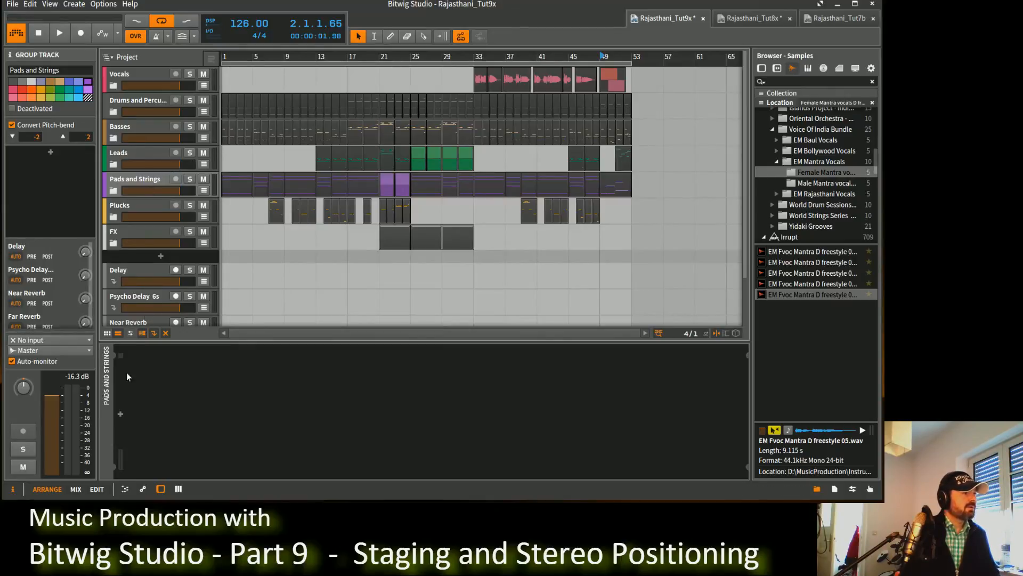
pyautogui.click(127, 409)
pyautogui.click(121, 413)
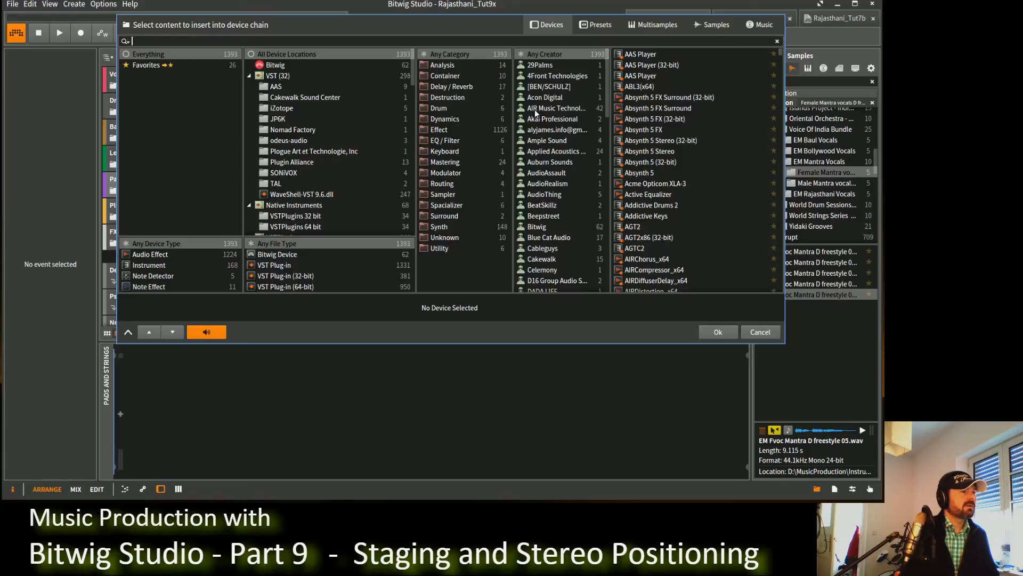
pyautogui.click(537, 227)
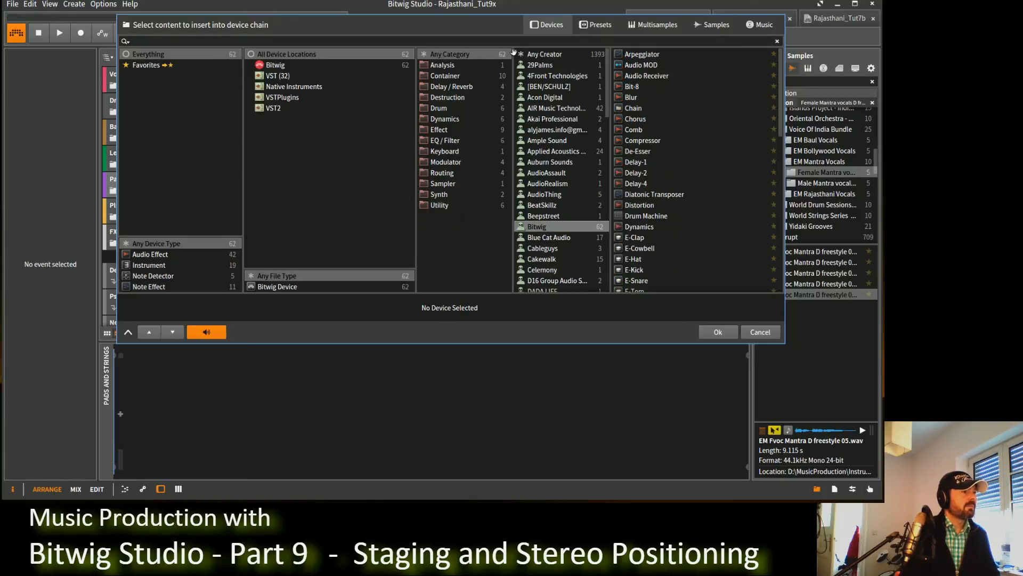
pyautogui.write('mid')
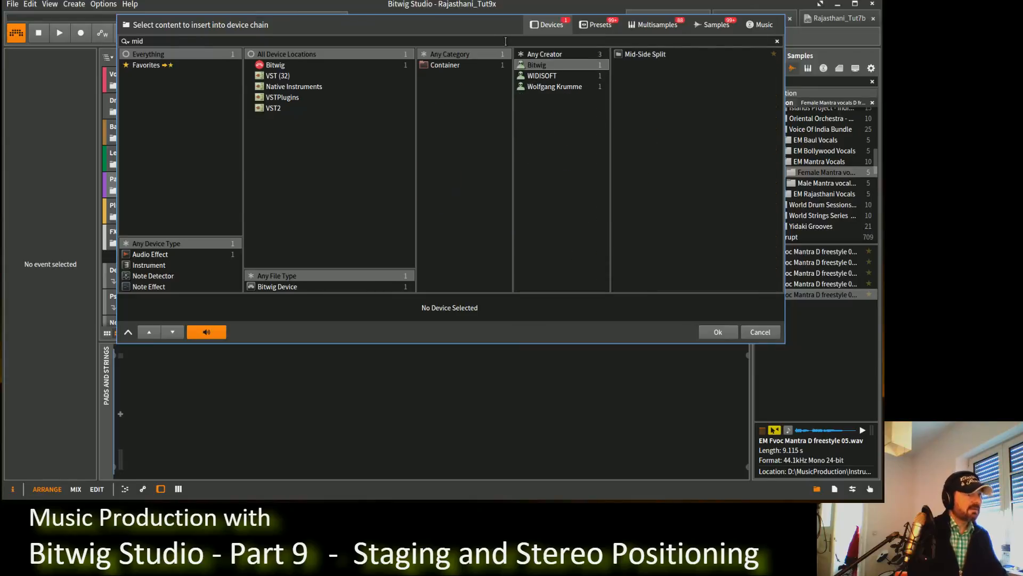
pyautogui.click(651, 54)
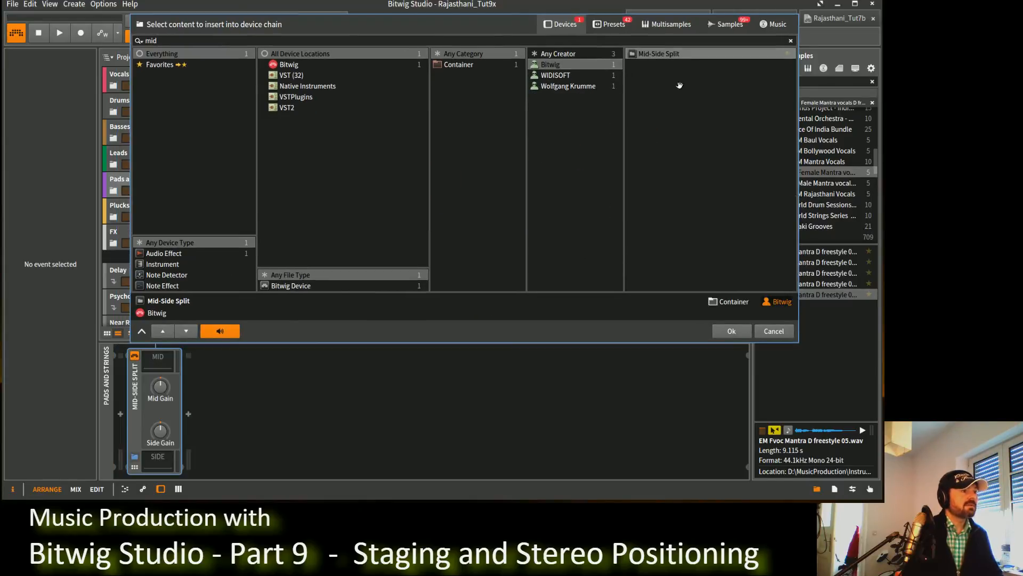
pyautogui.click(731, 331)
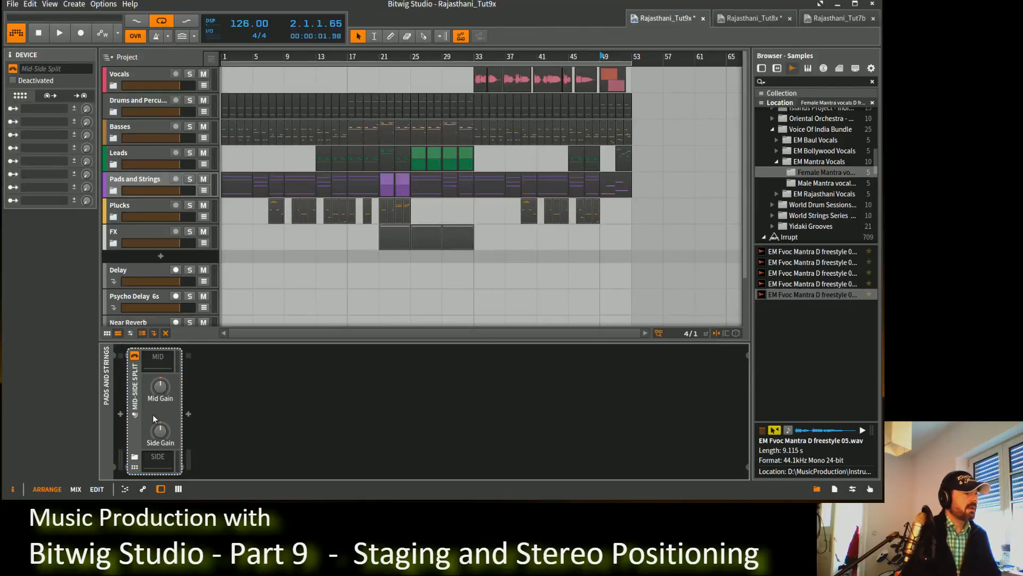
# Lower the Mid Gain of the Pads and Strings Mid-Side Split to about -4.4 dB and raise its Side Gain slightly.
pyautogui.click(165, 368)
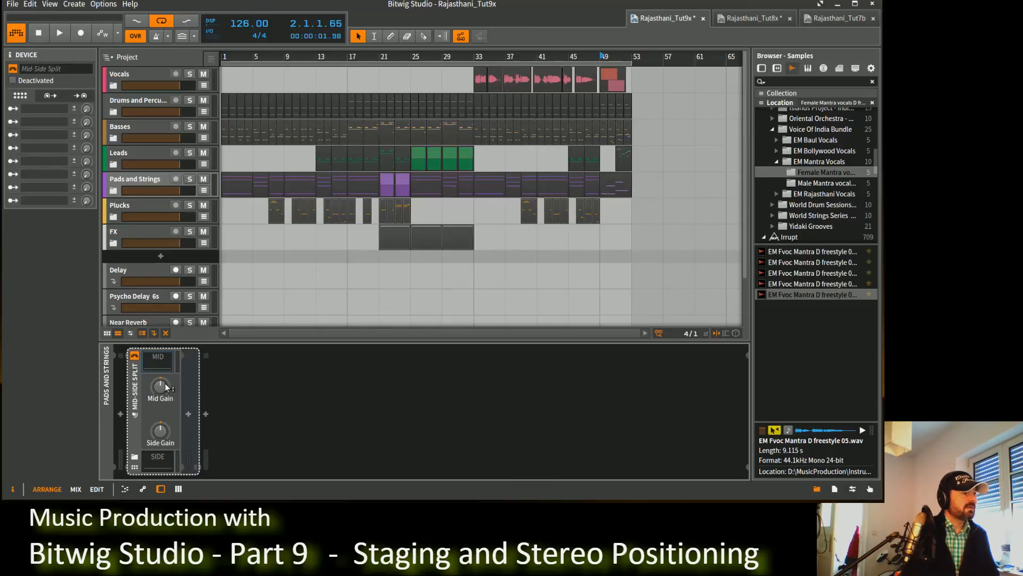
pyautogui.moveTo(159, 386)
pyautogui.mouseDown()
pyautogui.moveTo(161, 404)
pyautogui.moveTo(159, 384)
pyautogui.moveTo(161, 393)
pyautogui.mouseUp()
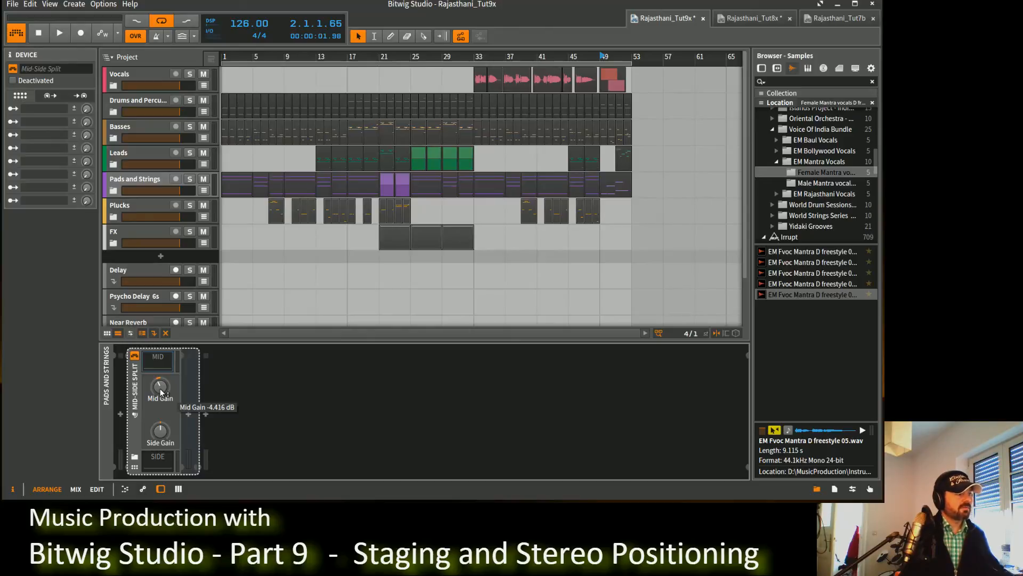
pyautogui.moveTo(160, 430); pyautogui.dragTo(160, 427)
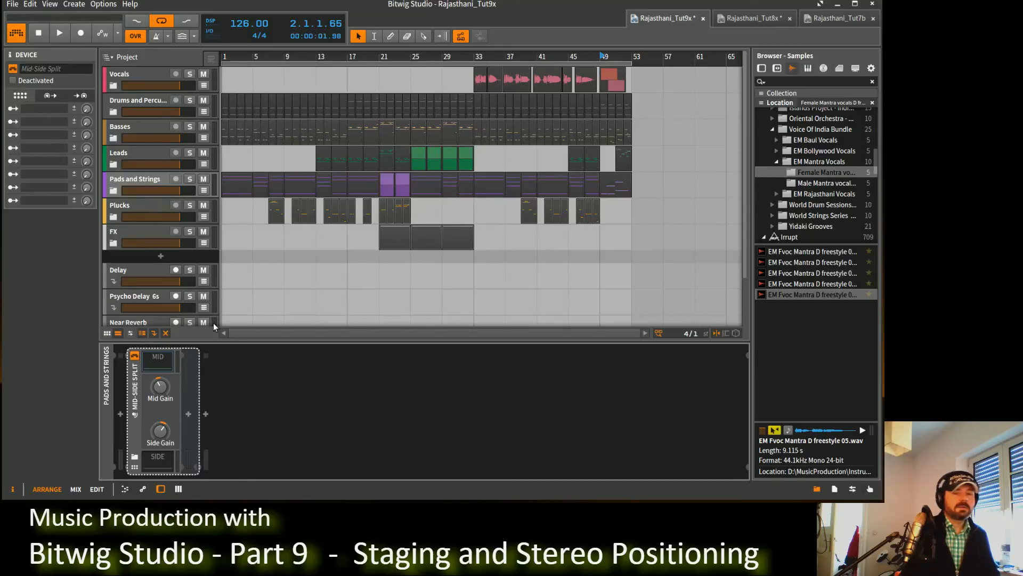
# Solo Pads and Strings, play from bar 21 and reduce the Mid Gain to about -8.3 dB while listening.
pyautogui.click(190, 179)
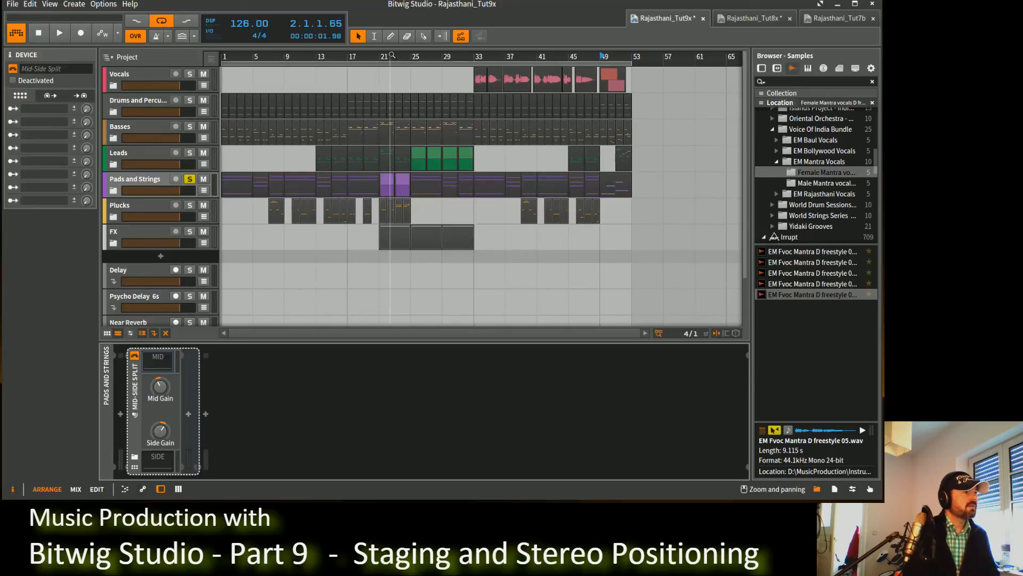
pyautogui.click(387, 155)
pyautogui.press('space')
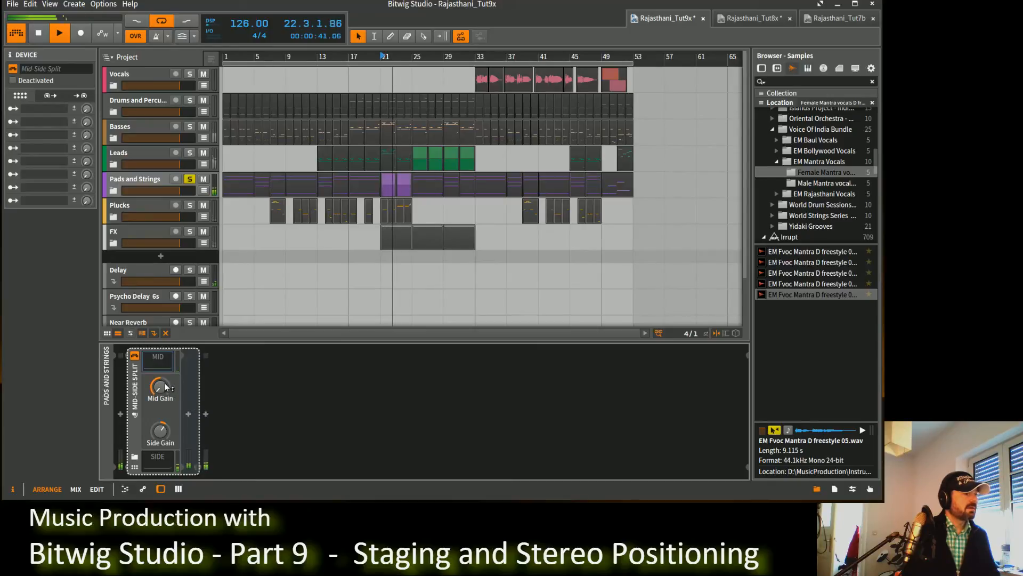
pyautogui.moveTo(164, 382); pyautogui.dragTo(164, 367)
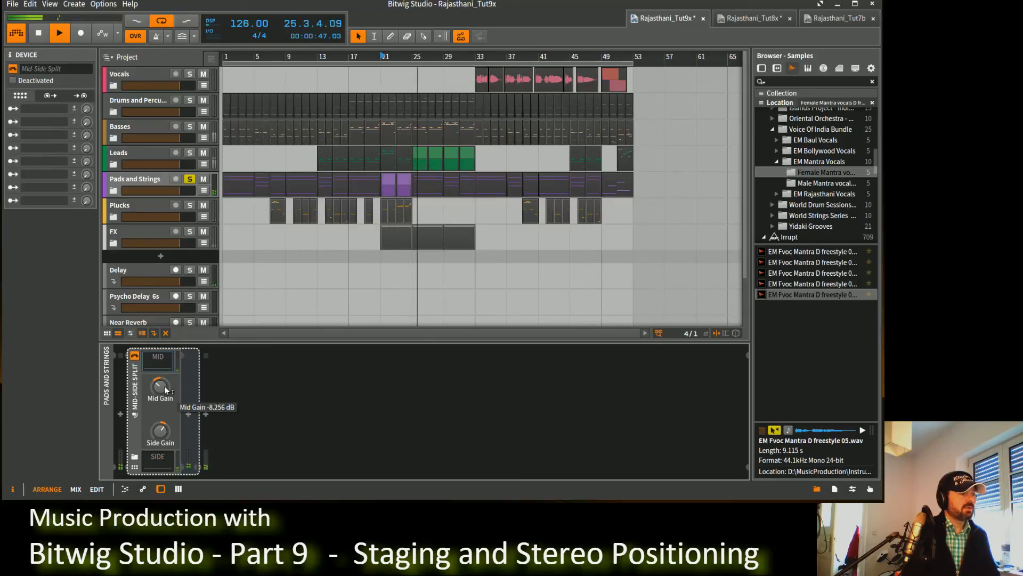
pyautogui.press('space')
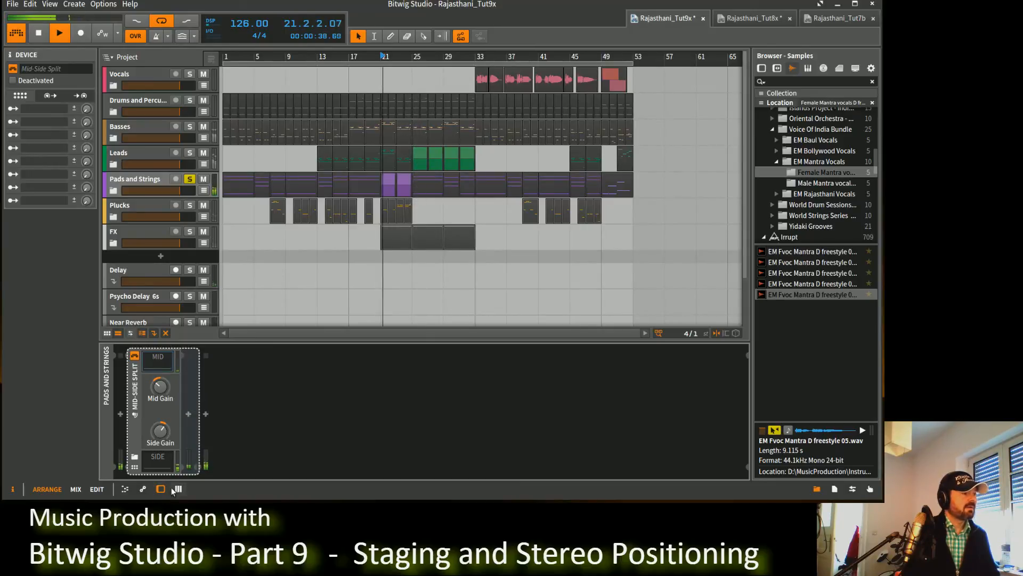
# Replay the soloed pads from bar 21, fine-tune the Side Gain and Mid Gain, and unsolo Pads and Strings.
pyautogui.moveTo(160, 435); pyautogui.dragTo(159, 430)
pyautogui.press('space')
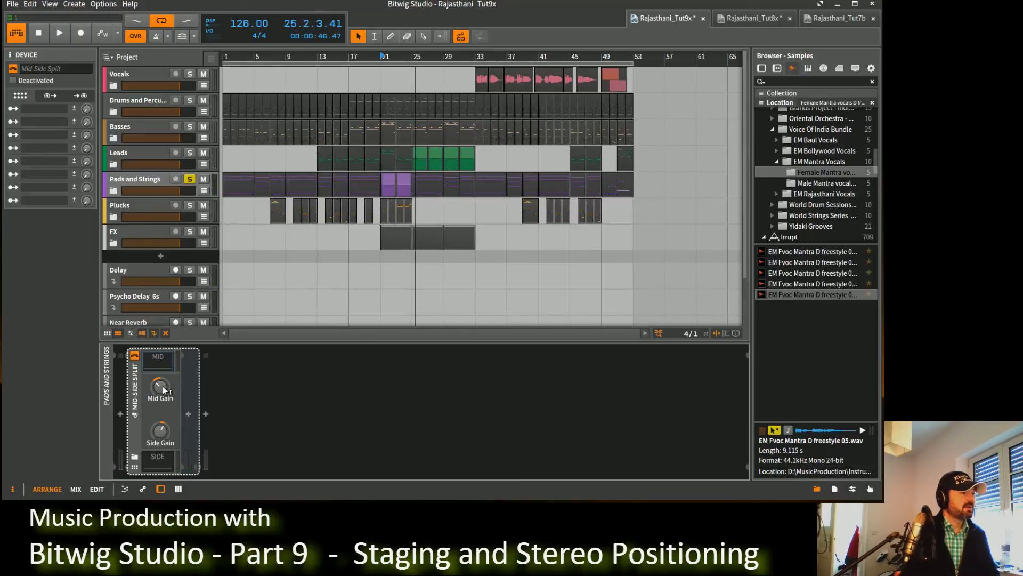
pyautogui.press('space')
pyautogui.moveTo(162, 385); pyautogui.dragTo(162, 386)
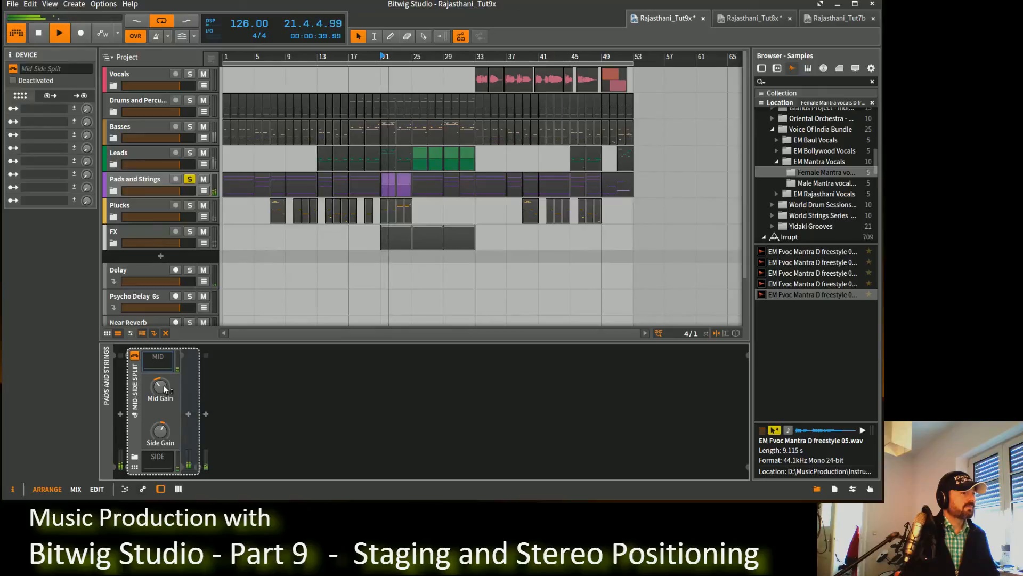
pyautogui.press('space')
pyautogui.click(190, 179)
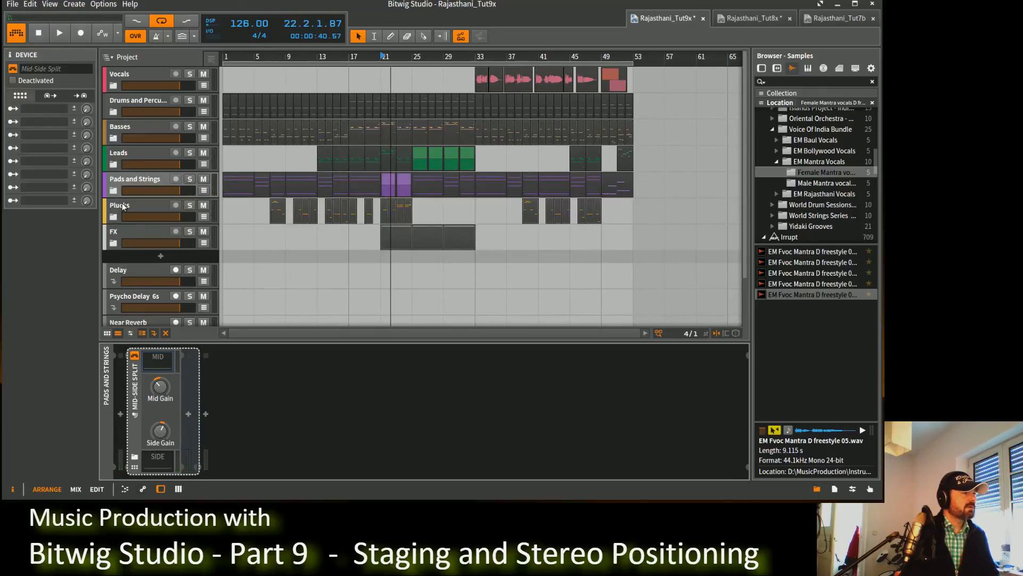
# Expand the FX group, show the Noise Sweep devices and listen to the full arrangement from around bar 30.
pyautogui.click(113, 243)
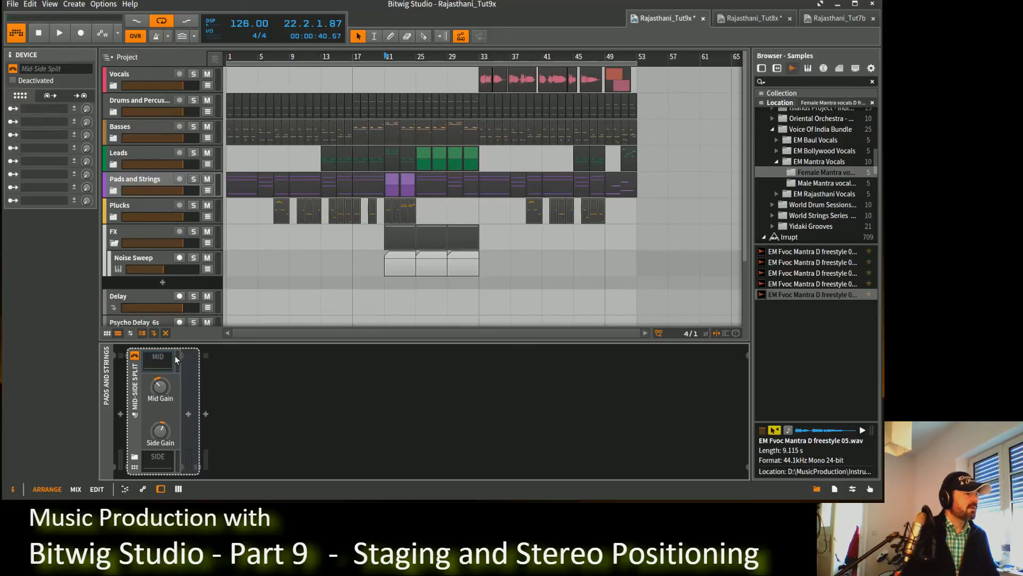
pyautogui.click(142, 260)
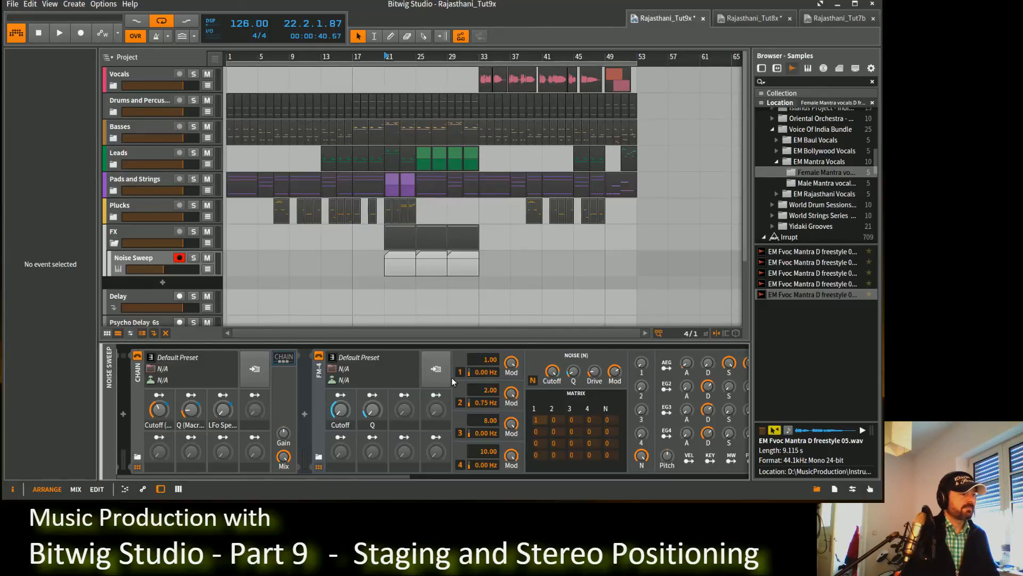
pyautogui.moveTo(591, 386)
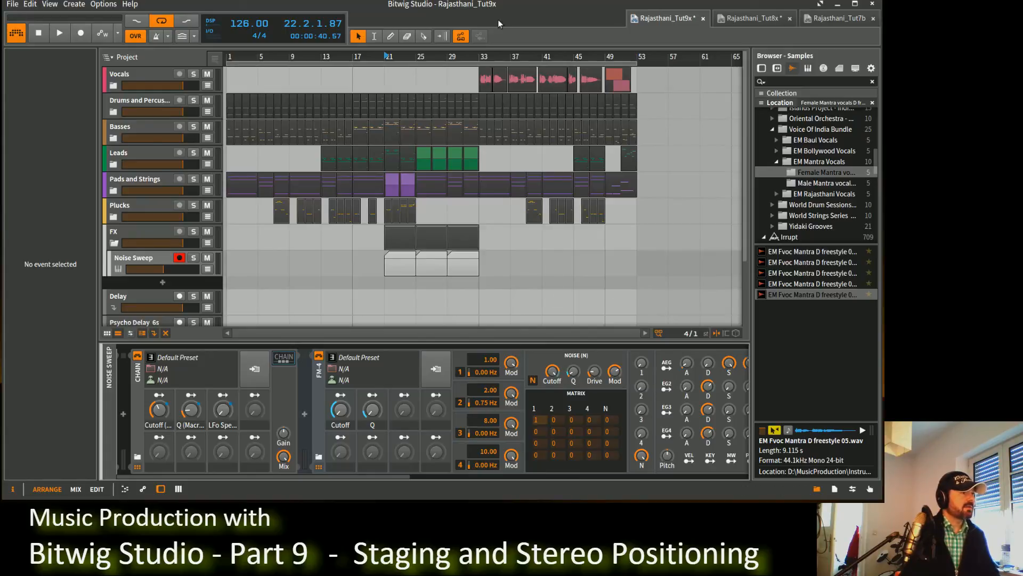
pyautogui.doubleClick(458, 56)
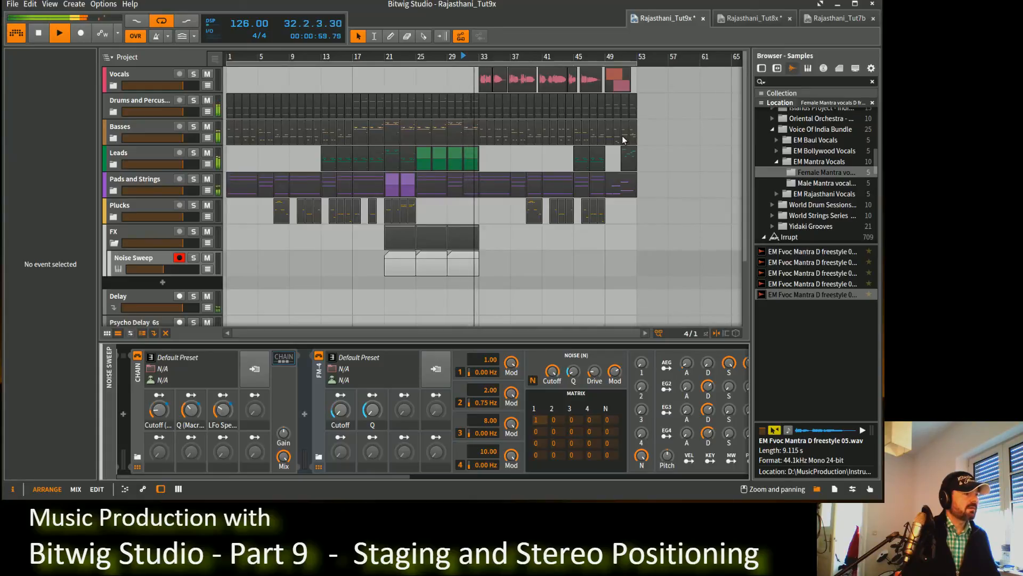
pyautogui.press('space')
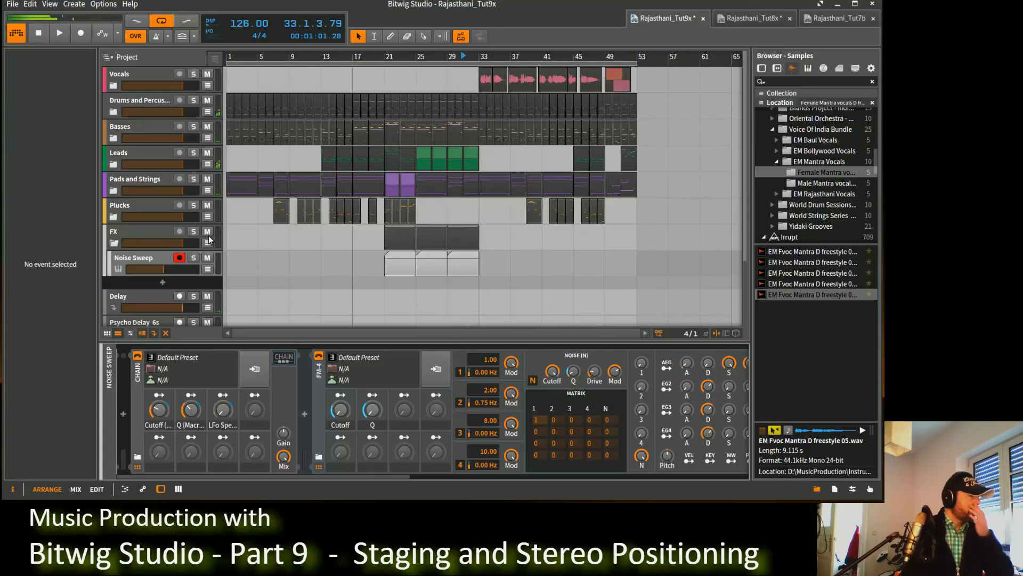
# Move the Mid-Side Split from the Pads and Strings group to the end of the Noise Sweep device chain.
pyautogui.click(151, 181)
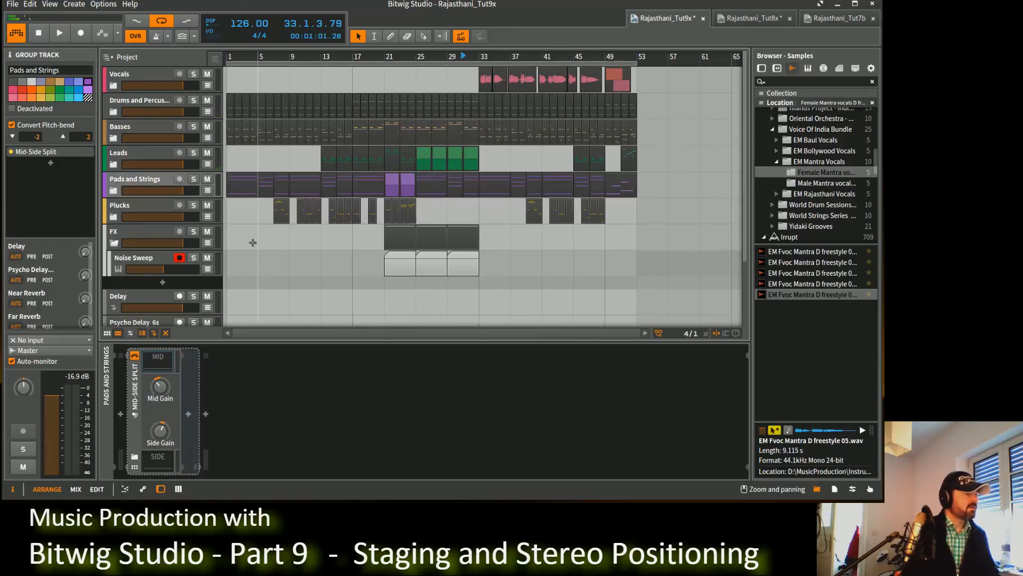
pyautogui.moveTo(135, 410); pyautogui.dragTo(136, 259)
pyautogui.moveTo(280, 477); pyautogui.dragTo(691, 478)
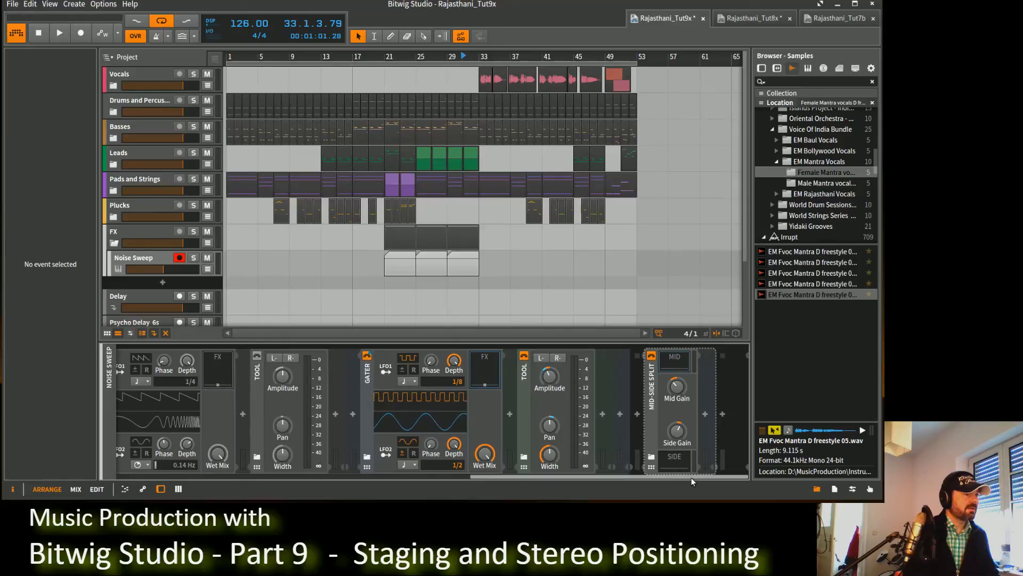
# Copy the Mid-Side Split from Noise Sweep back onto Pads and Strings and check the device chains of both tracks.
pyautogui.click(648, 399)
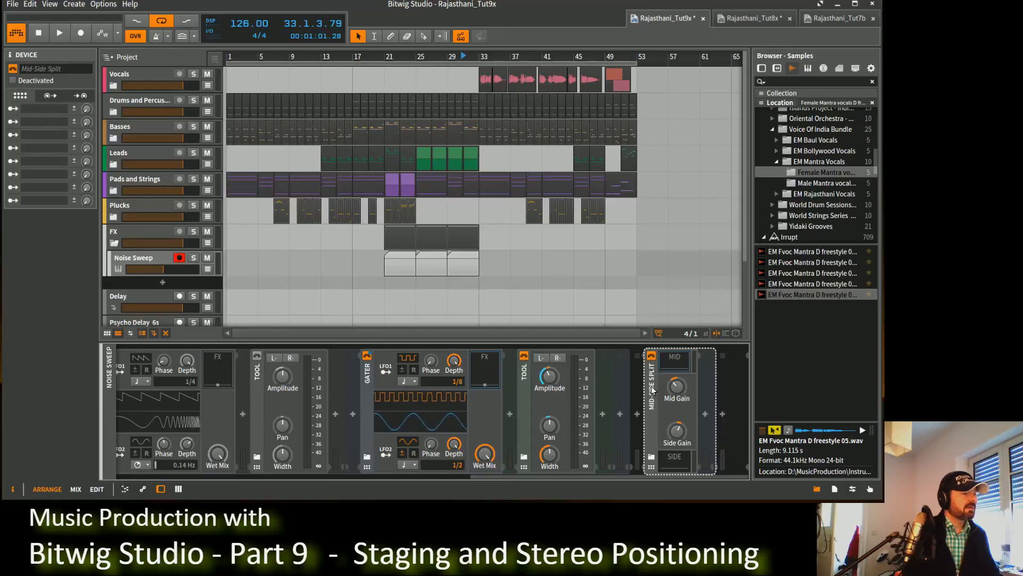
pyautogui.moveTo(652, 387); pyautogui.dragTo(143, 184)
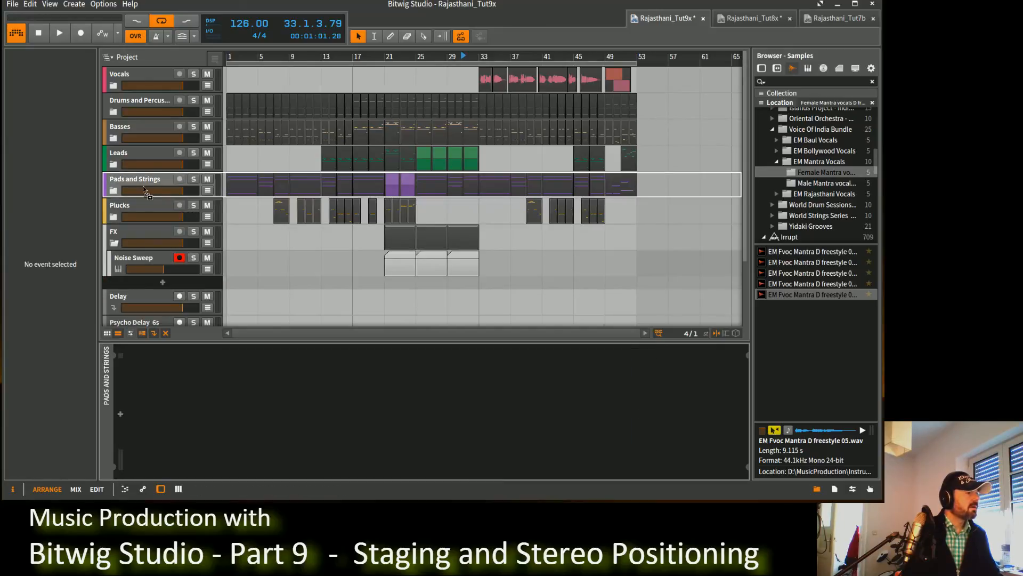
pyautogui.click(141, 179)
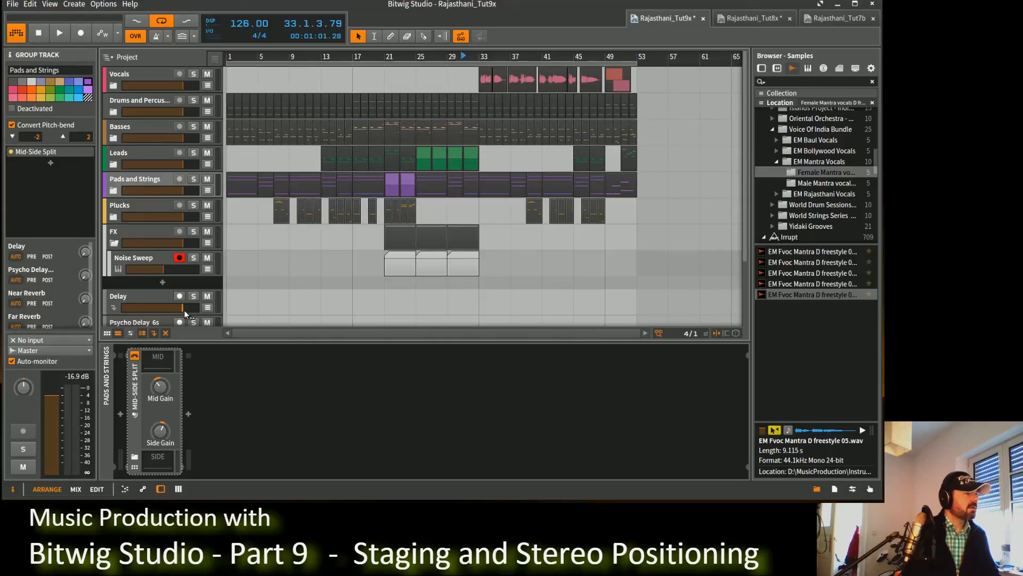
pyautogui.click(140, 255)
pyautogui.moveTo(365, 475); pyautogui.dragTo(769, 474)
# Listen to the full arrangement from around bar 30, stop playback and set the play position to bar 33.
pyautogui.press('space')
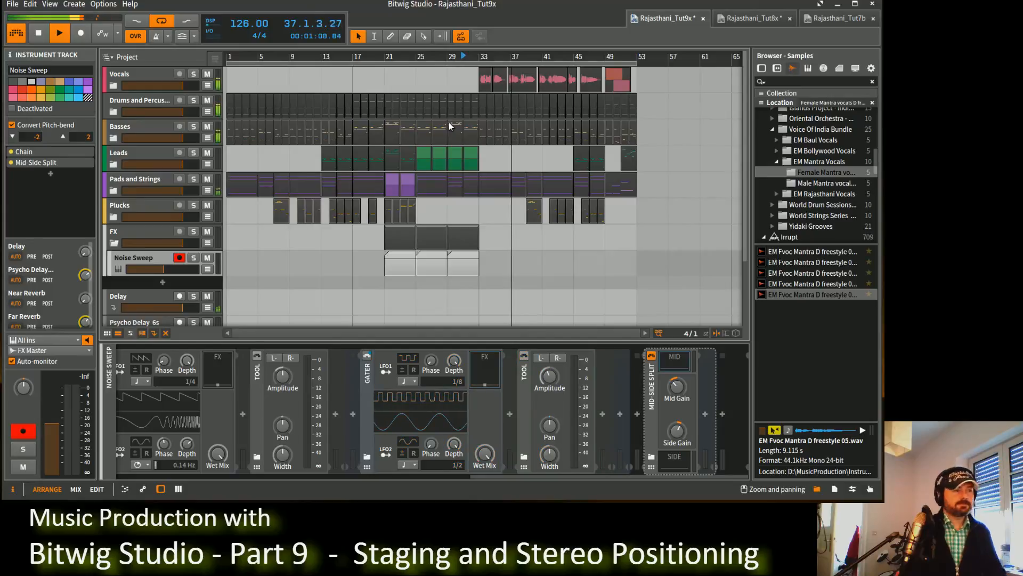
pyautogui.click(39, 32)
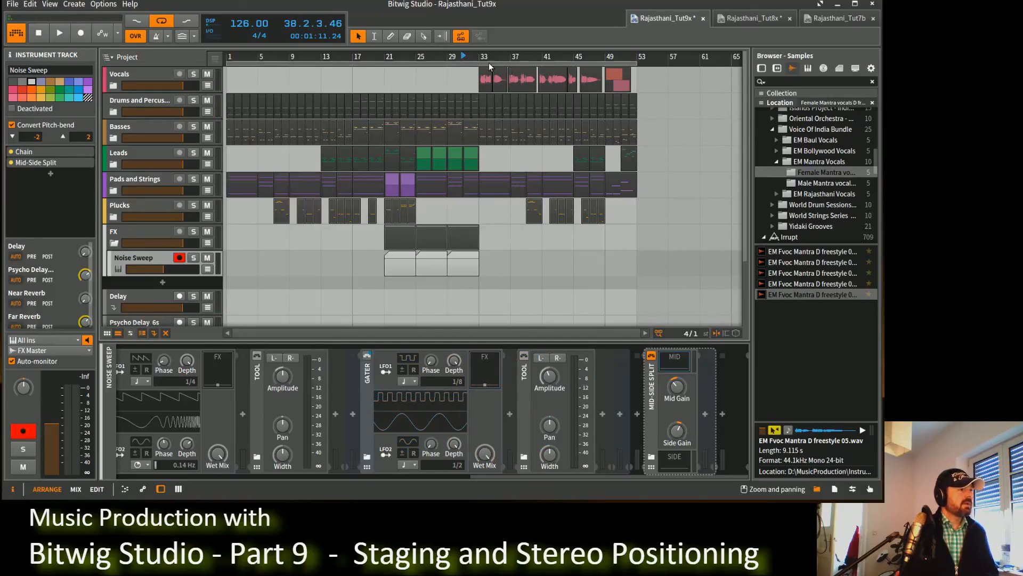
pyautogui.click(488, 63)
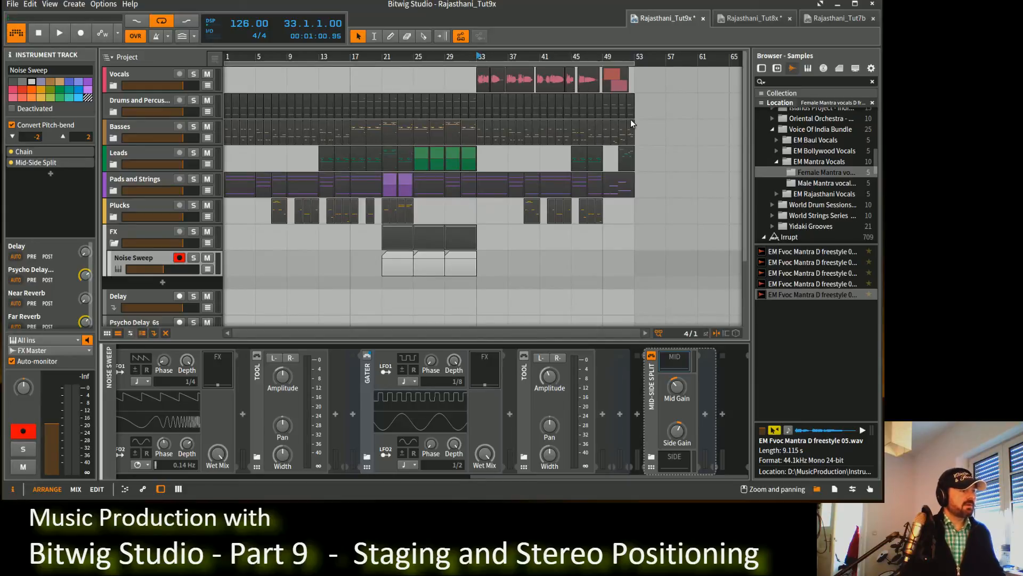